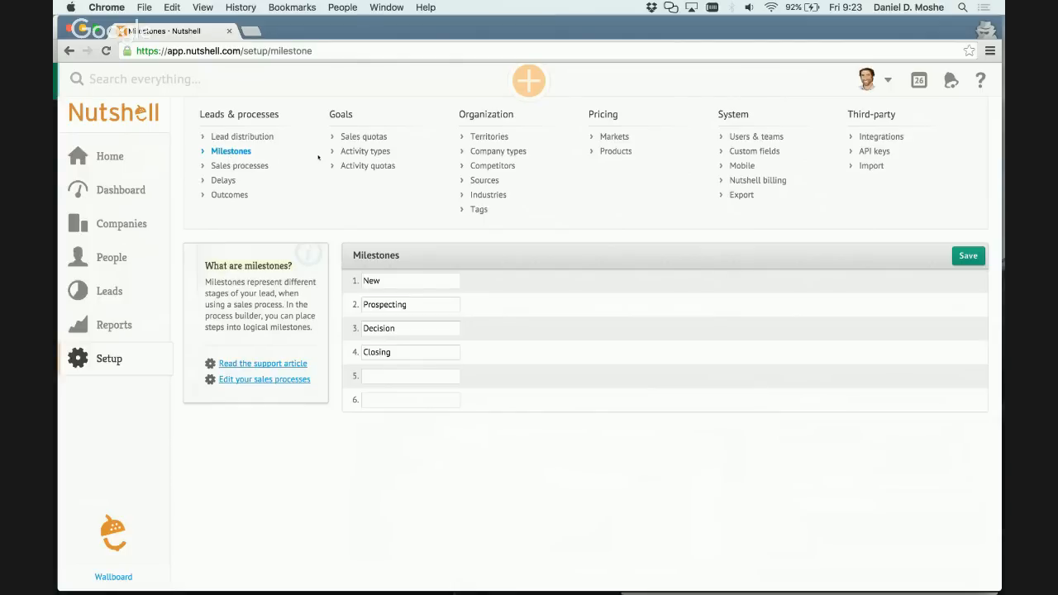
Rename the first milestone to "Qualify" and the second to "Initial Consulation".
{"action": "left_click", "coordinate": [392, 274]}
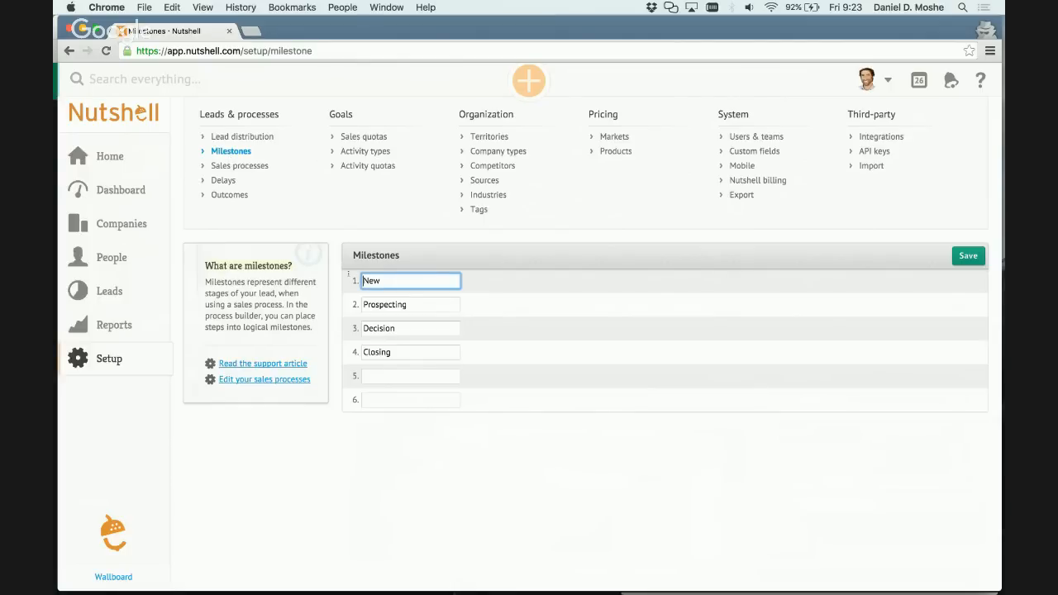
{"action": "key", "text": "BackSpace"}
{"action": "key", "text": "BackSpace"}
{"action": "key", "text": "BackSpace"}
{"action": "type", "text": "Qualify"}
{"action": "key", "text": "Tab"}
{"action": "type", "text": "In"}
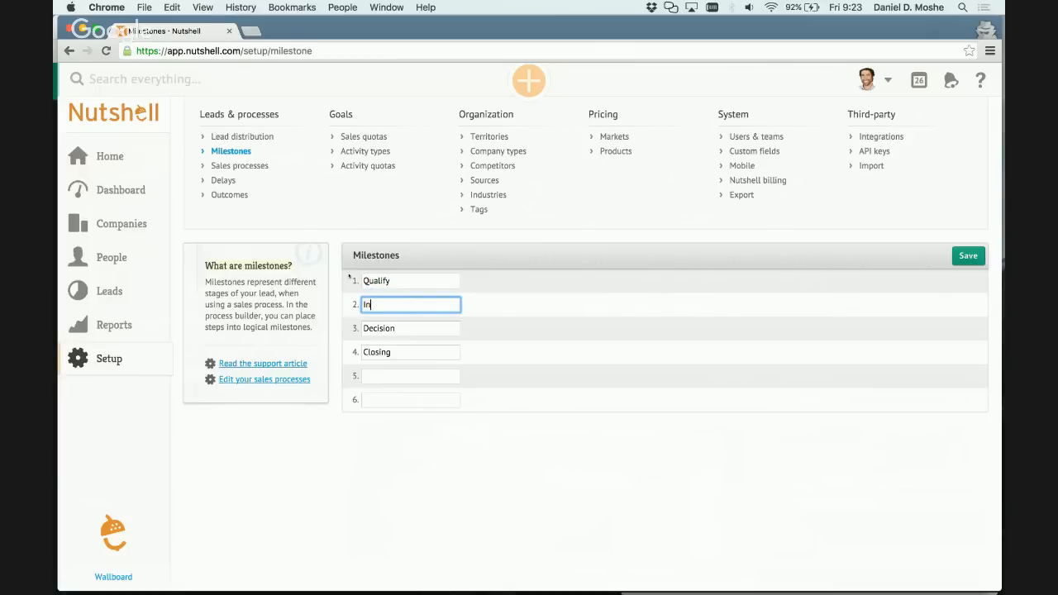
{"action": "type", "text": "itial Consulation"}
Rename the third milestone to "Follow-up" and the fourth to "Decision", and save the milestones.
{"action": "key", "text": "Tab"}
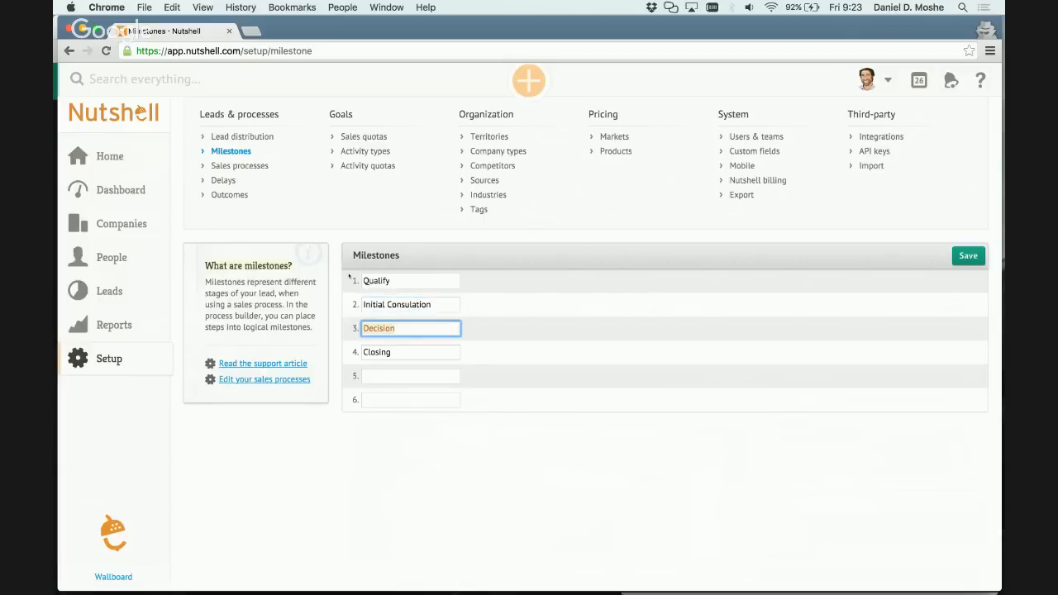
{"action": "type", "text": "Follow-up"}
{"action": "key", "text": "Tab"}
{"action": "type", "text": "Decision"}
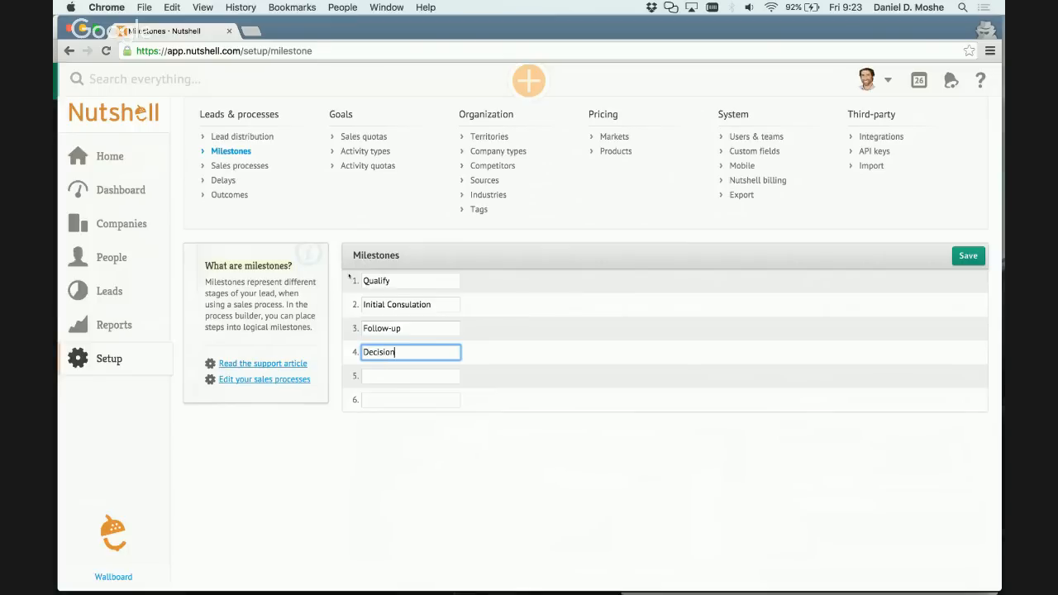
{"action": "left_click", "coordinate": [976, 260]}
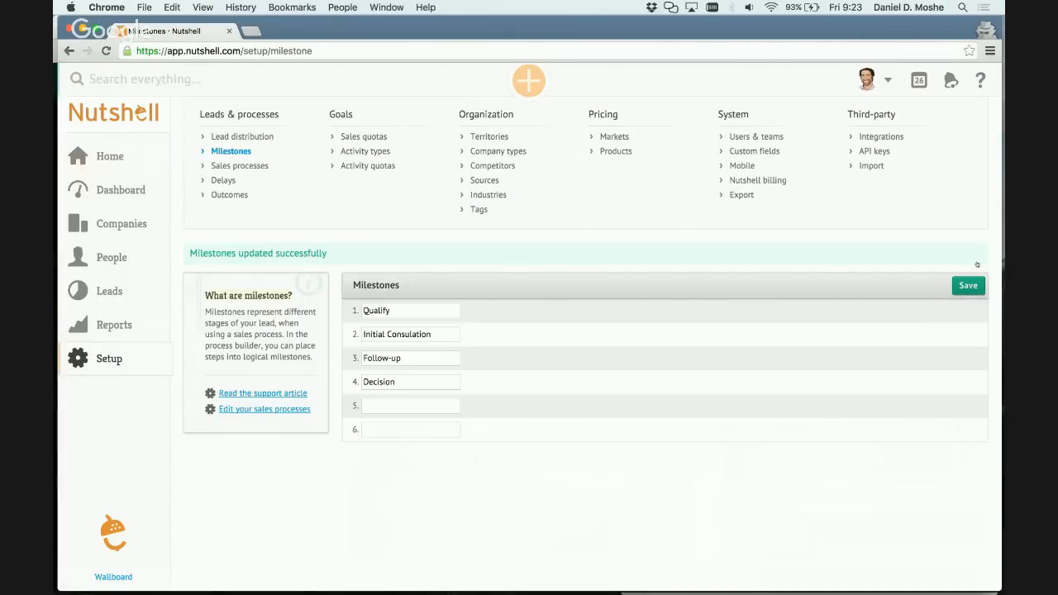
Create a new sales process named "New Client" and save it.
{"action": "left_click", "coordinate": [245, 167]}
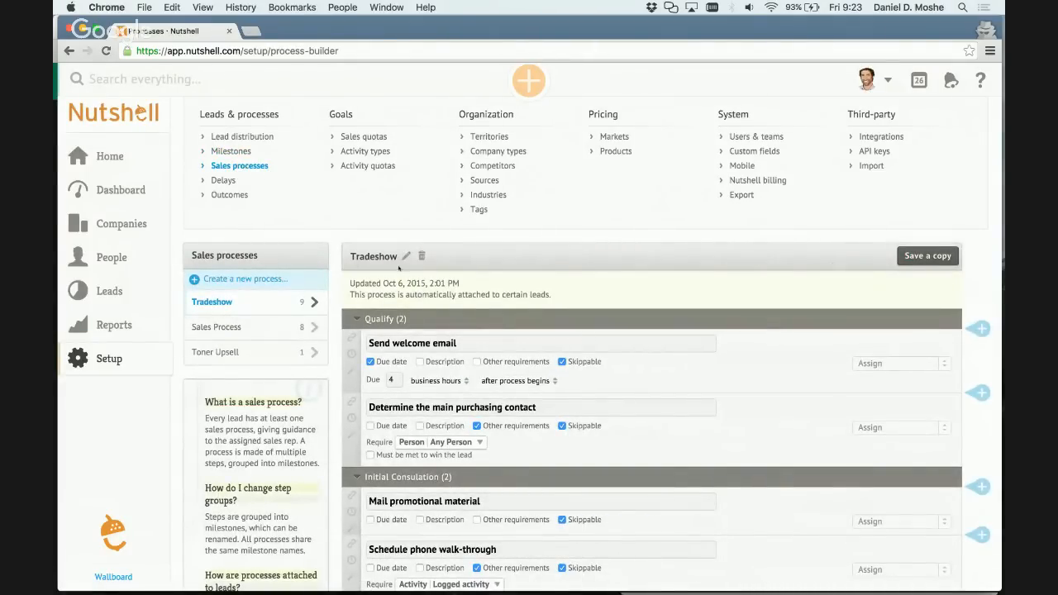
{"action": "left_click", "coordinate": [234, 280]}
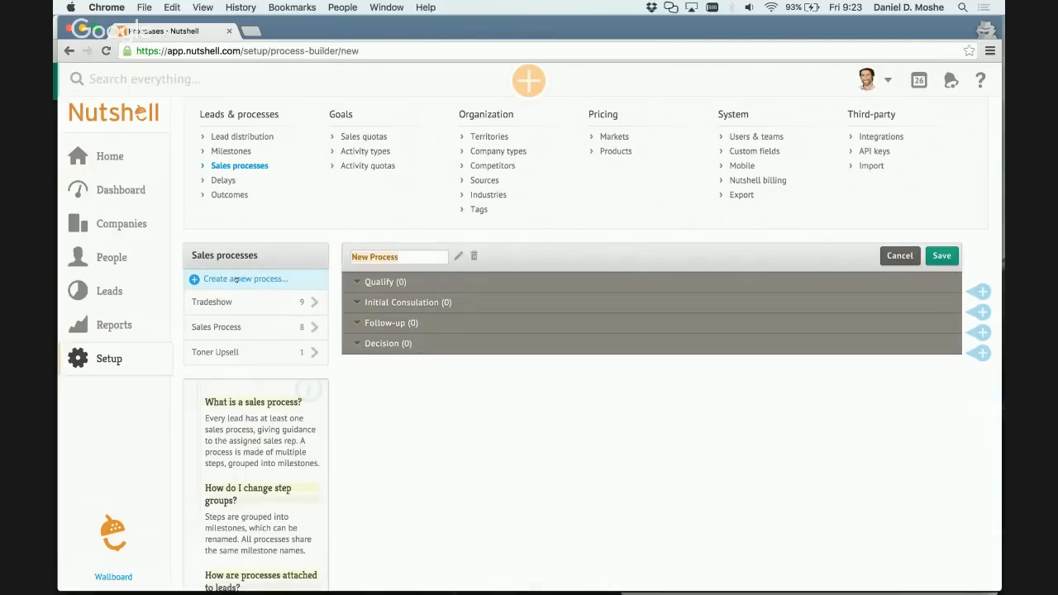
{"action": "type", "text": "New Client"}
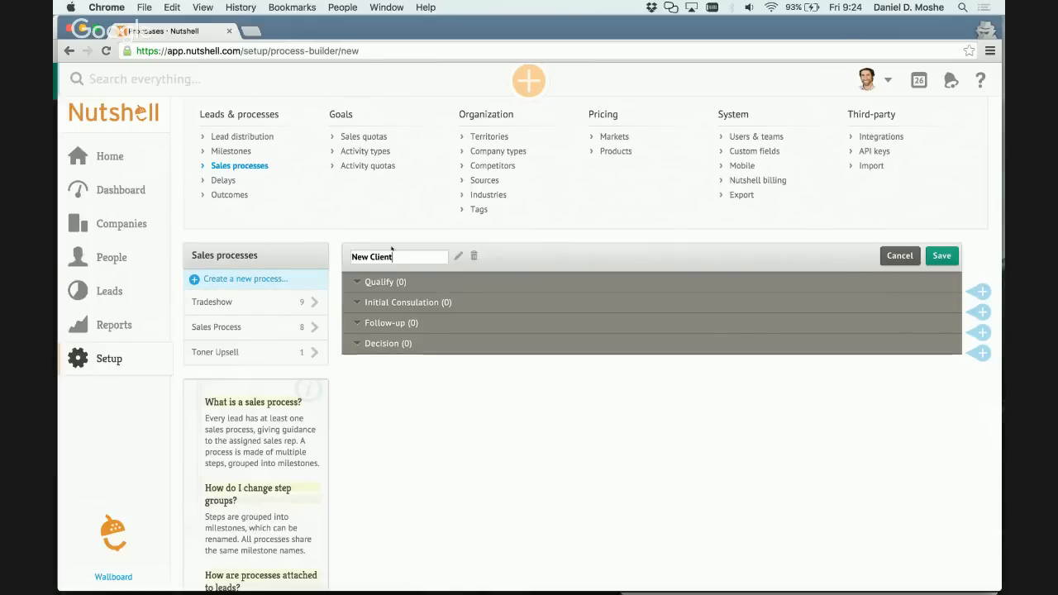
{"action": "left_click_drag", "start_coordinate": [393, 257], "coordinate": [349, 253]}
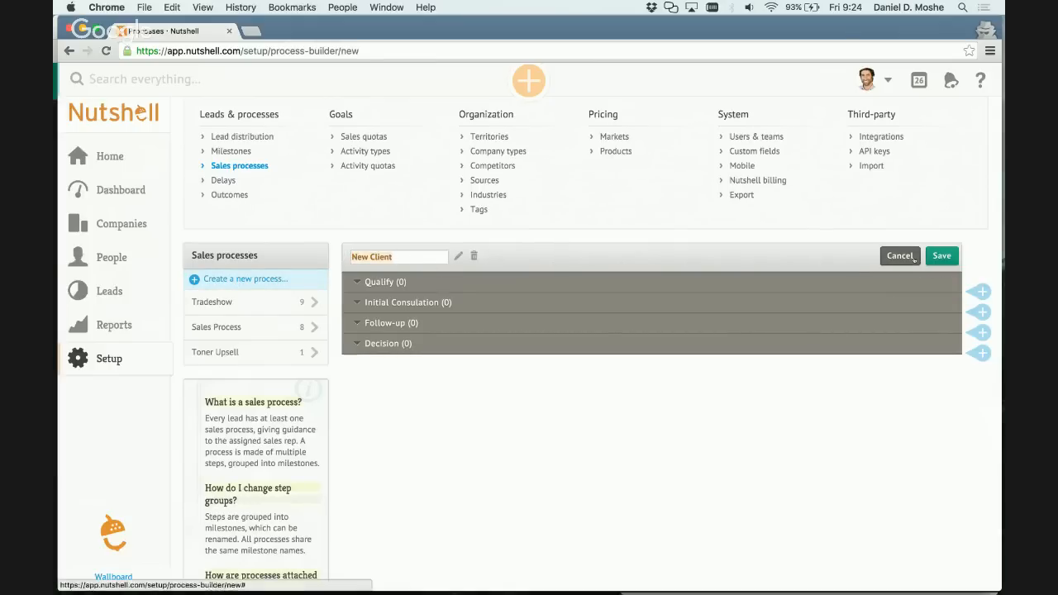
{"action": "left_click", "coordinate": [942, 257]}
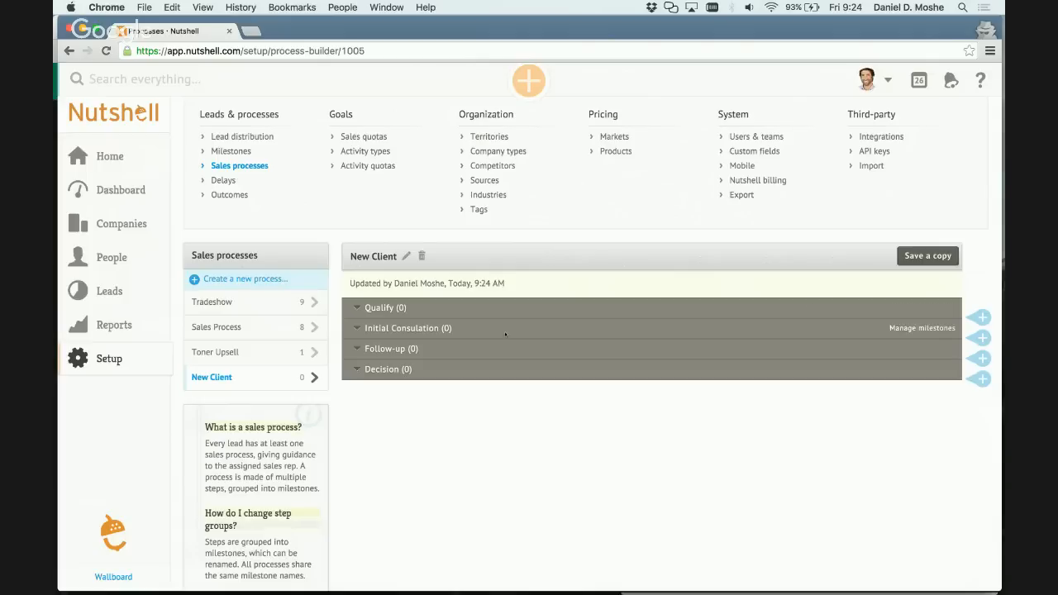
Add a step named "Warm call" to the Qualify milestone of the New Client process.
{"action": "left_click", "coordinate": [983, 317]}
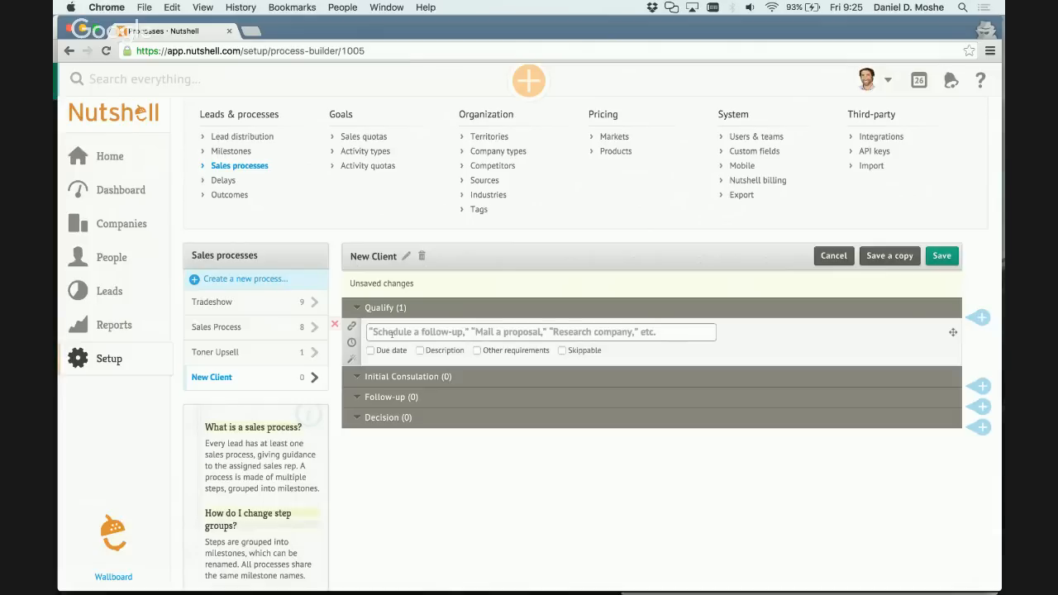
{"action": "type", "text": "wa"}
{"action": "key", "text": "BackSpace"}
{"action": "key", "text": "BackSpace"}
{"action": "type", "text": "Warm "}
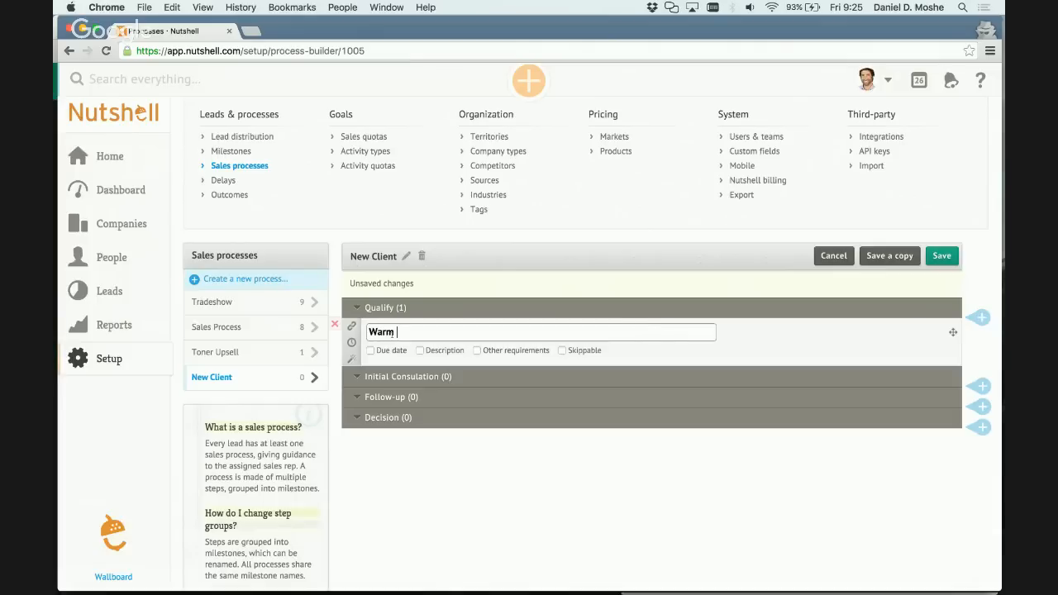
{"action": "type", "text": "call"}
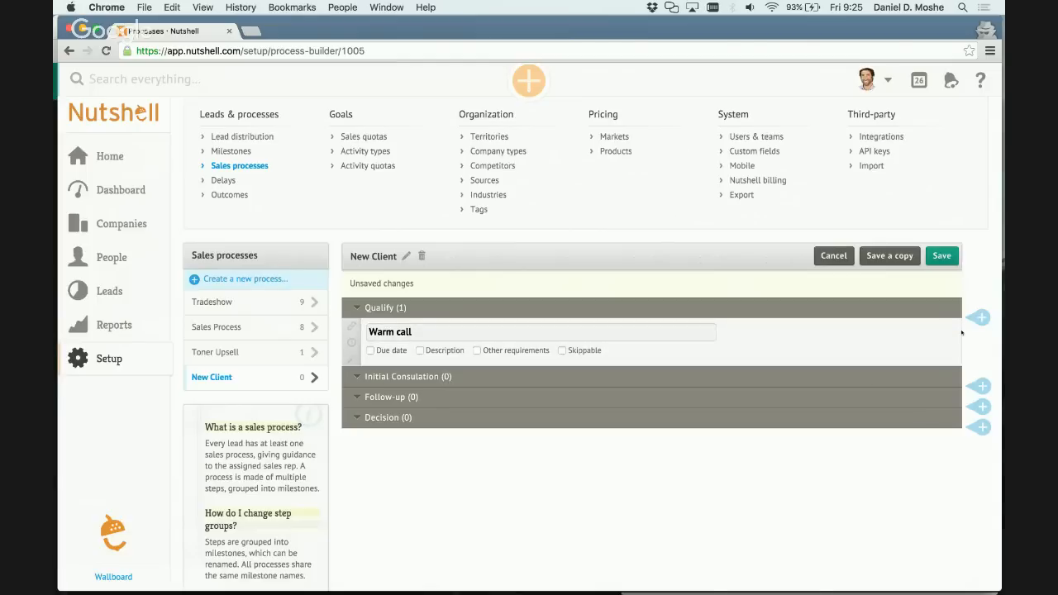
Add a second Qualify step named "Set meeting" below the Warm call step.
{"action": "left_click", "coordinate": [981, 319]}
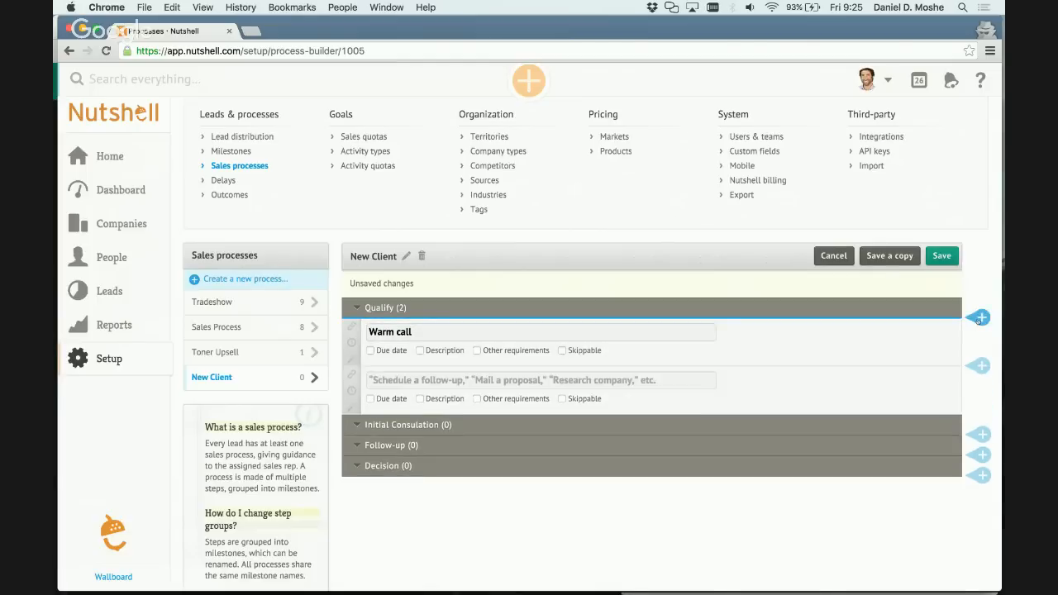
{"action": "left_click", "coordinate": [569, 381]}
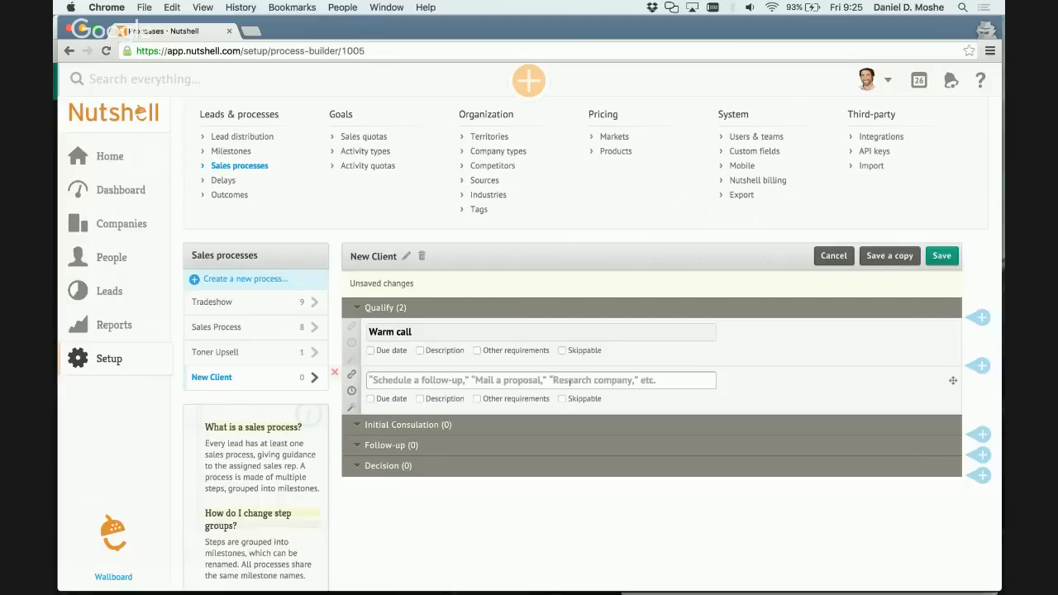
{"action": "type", "text": "Set meeting"}
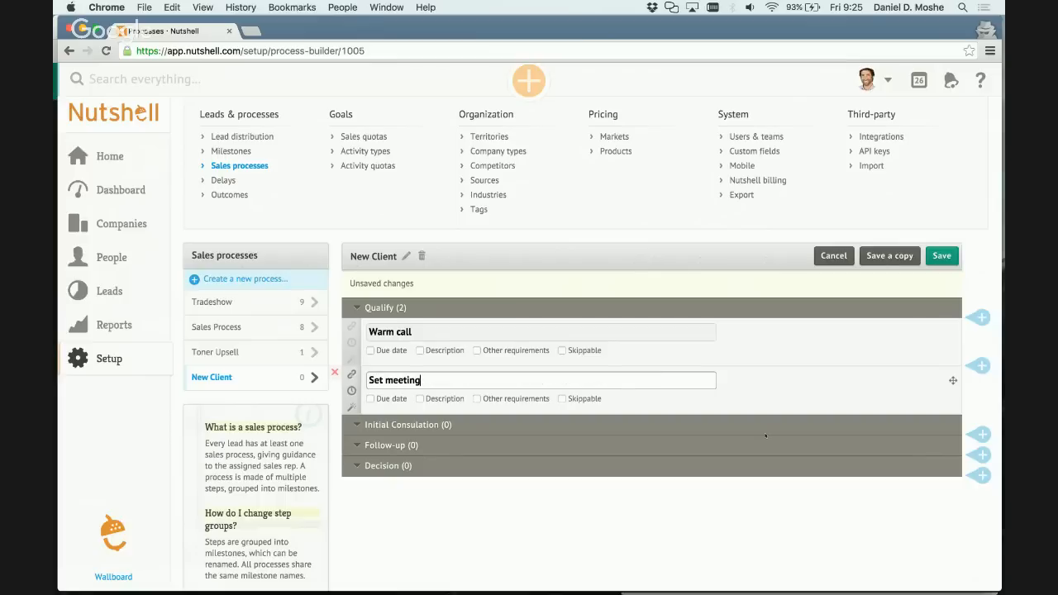
Add an Initial Consulation step named "Prepare your meeting material: book, easel, reserve conference room".
{"action": "left_click", "coordinate": [981, 434]}
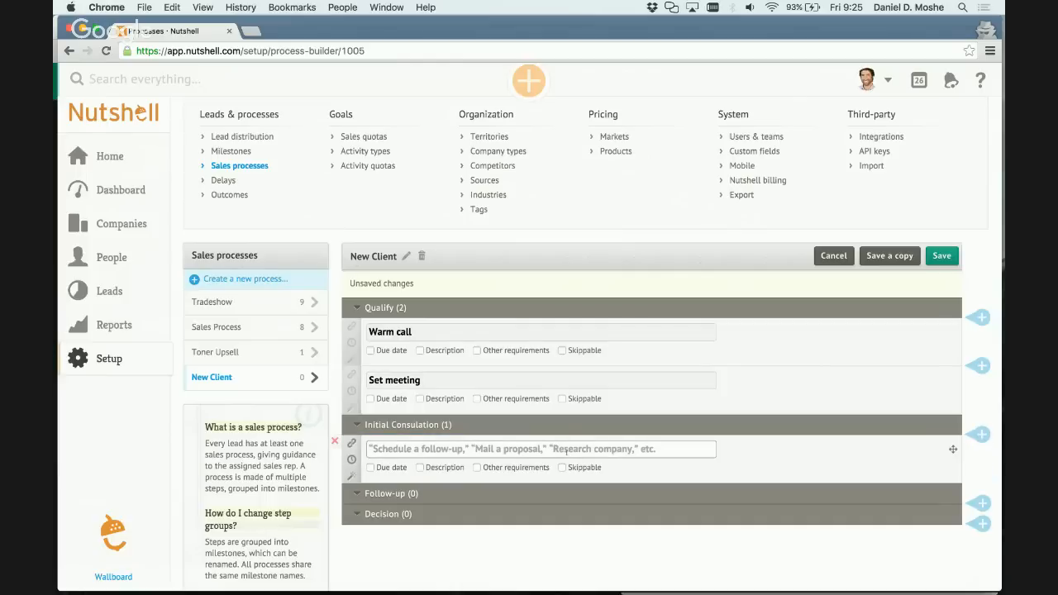
{"action": "type", "text": "Prep"}
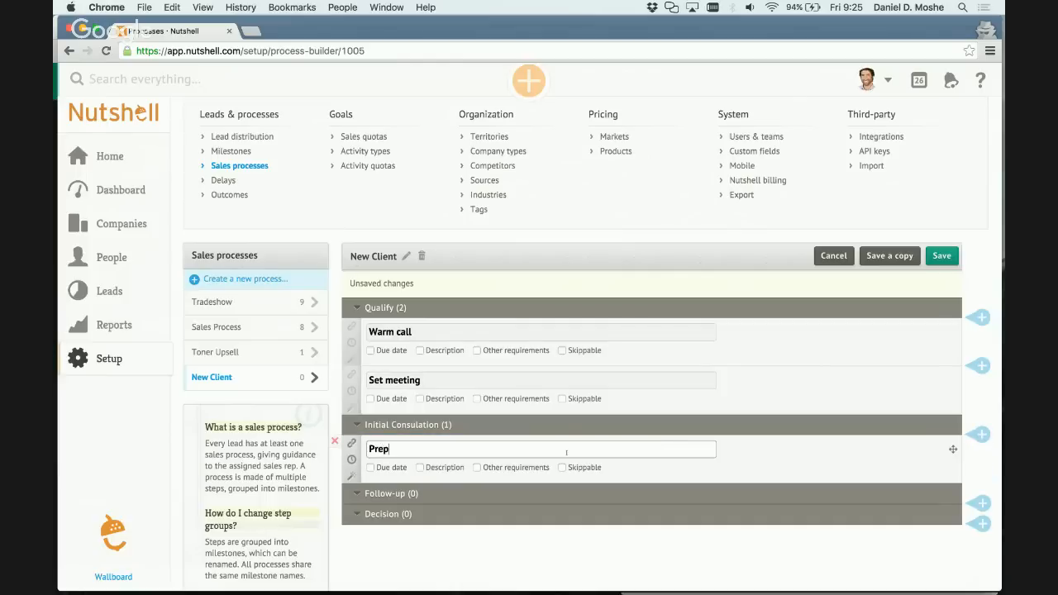
{"action": "key", "text": "BackSpace"}
{"action": "key", "text": "BackSpace"}
{"action": "key", "text": "BackSpace"}
{"action": "key", "text": "BackSpace"}
{"action": "type", "text": "Prepare your meeting material"}
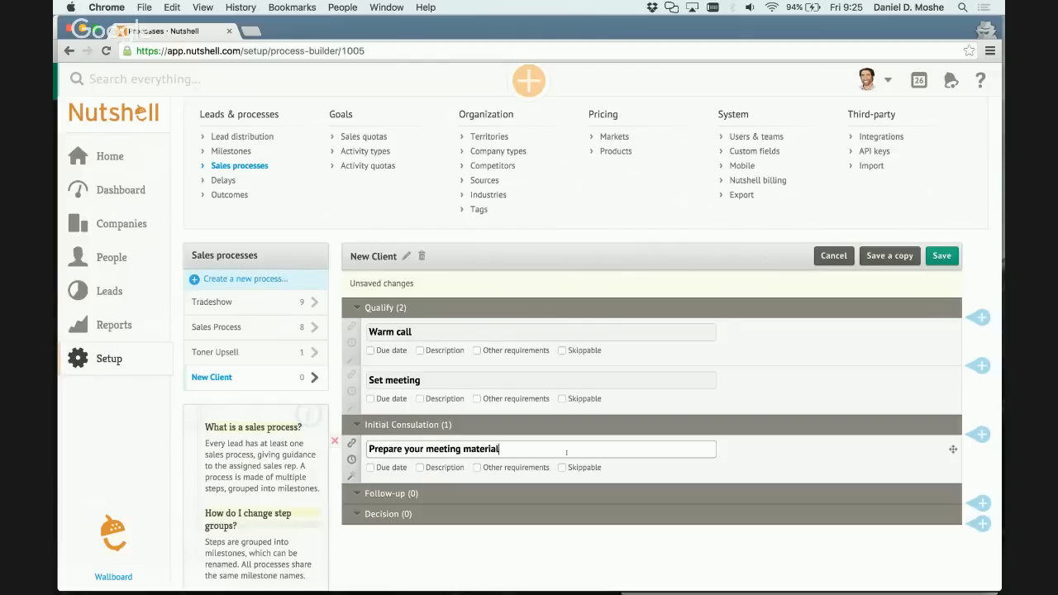
{"action": "type", "text": ": book, easel, reserve conference room"}
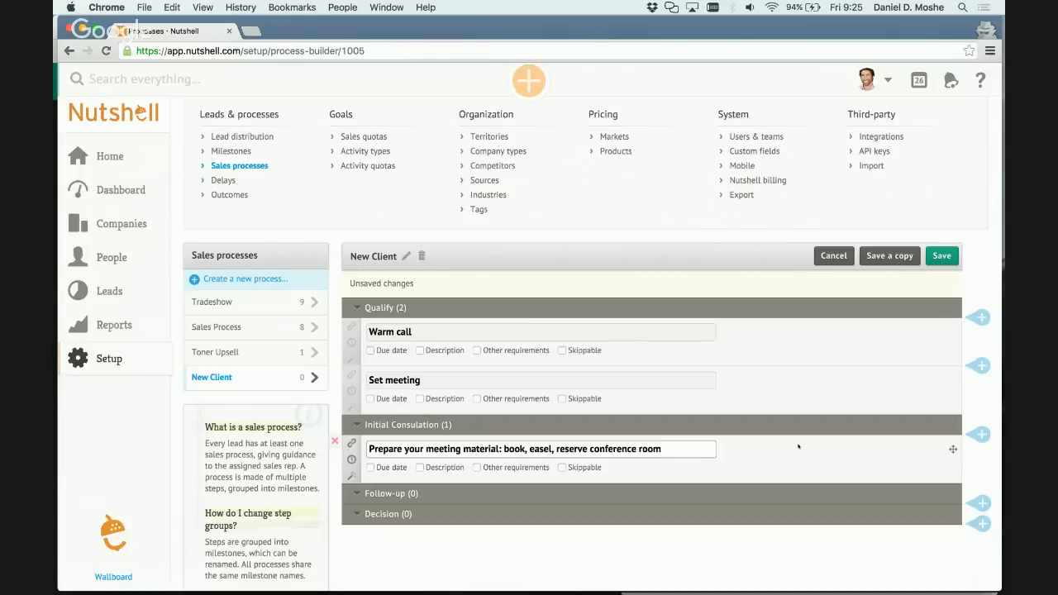
Move "book, easel, reserve conference room" from the step's name into a description and rename the step "Prepare your meeting materials".
{"action": "left_click", "coordinate": [430, 468]}
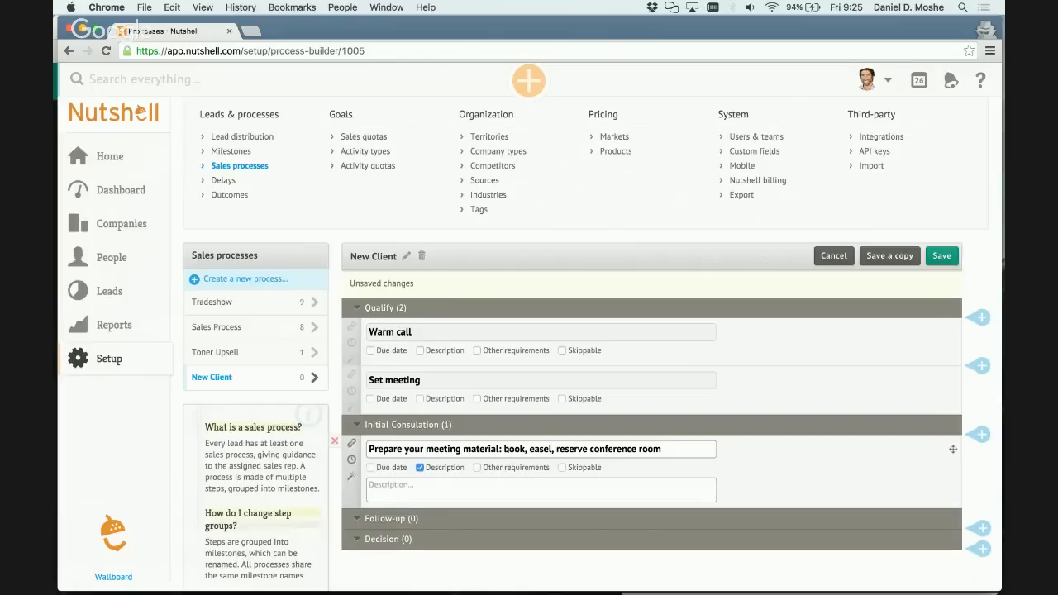
{"action": "left_click_drag", "start_coordinate": [504, 448], "coordinate": [666, 448]}
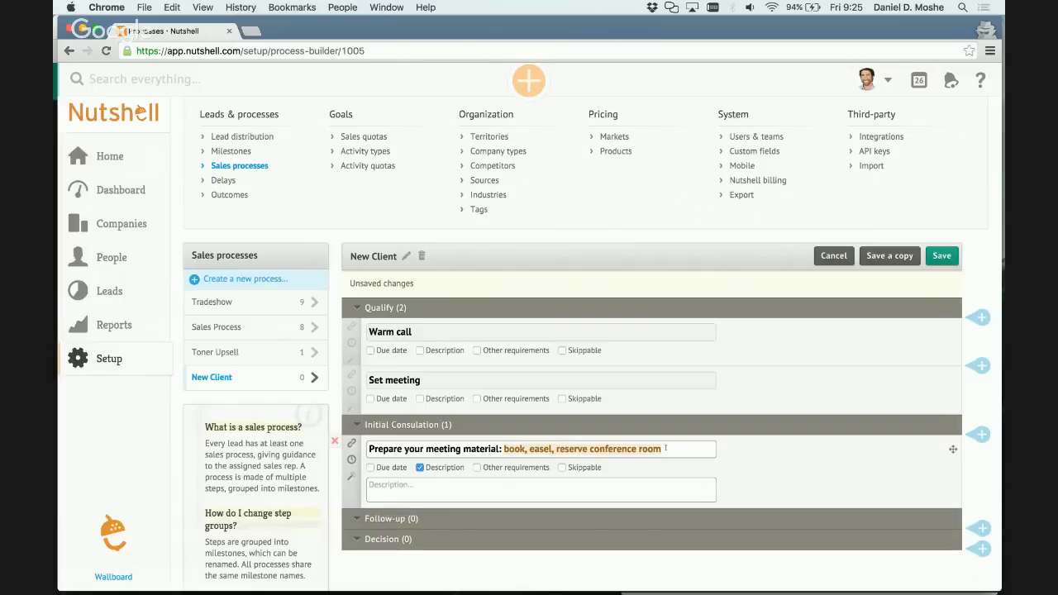
{"action": "key", "text": "super+x"}
{"action": "left_click", "coordinate": [588, 486]}
{"action": "key", "text": "super+v"}
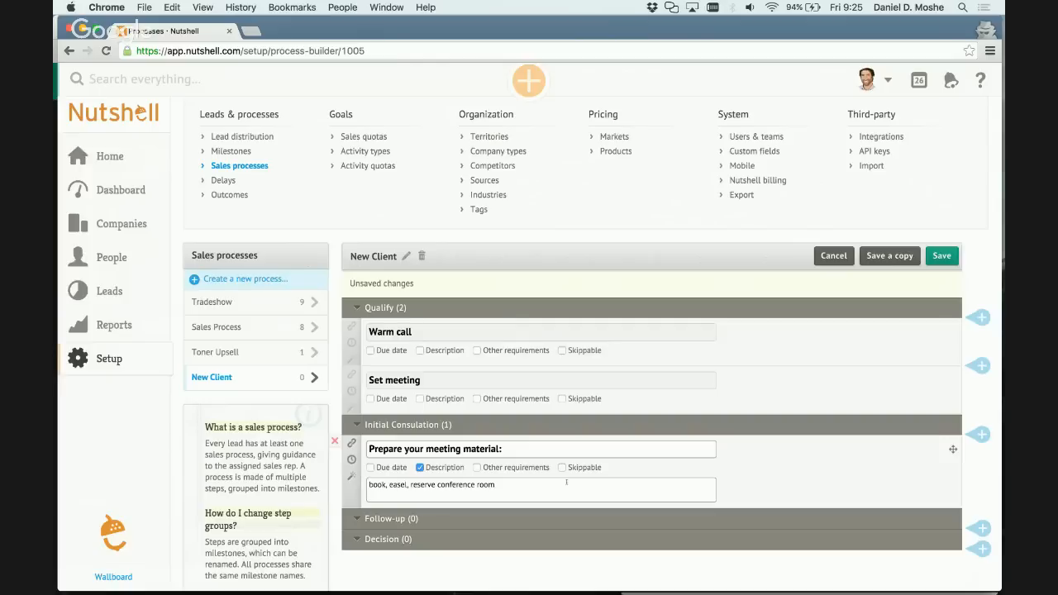
{"action": "left_click", "coordinate": [539, 449]}
{"action": "key", "text": "BackSpace"}
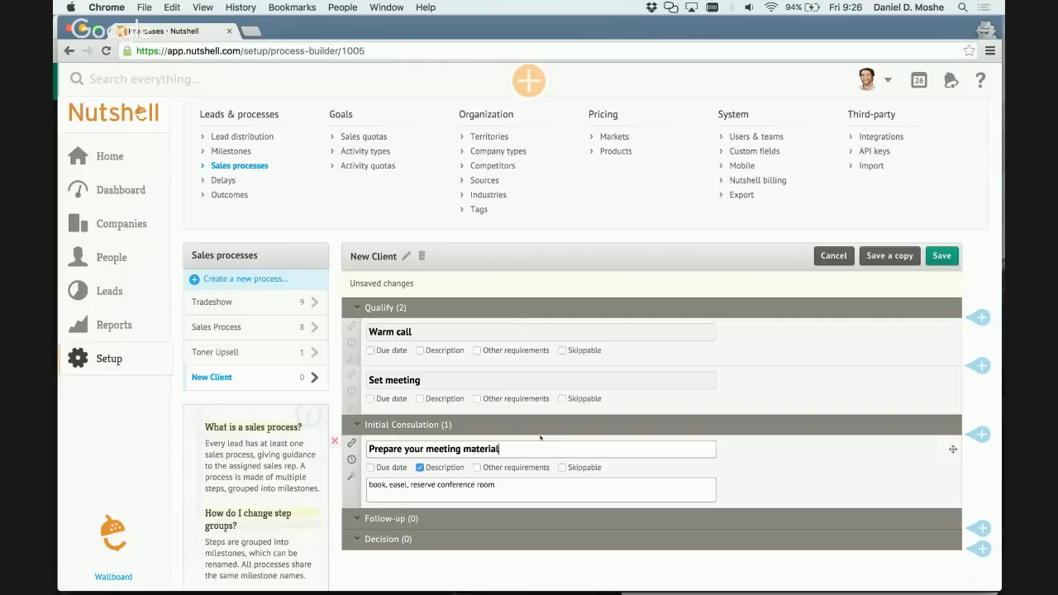
{"action": "type", "text": "s"}
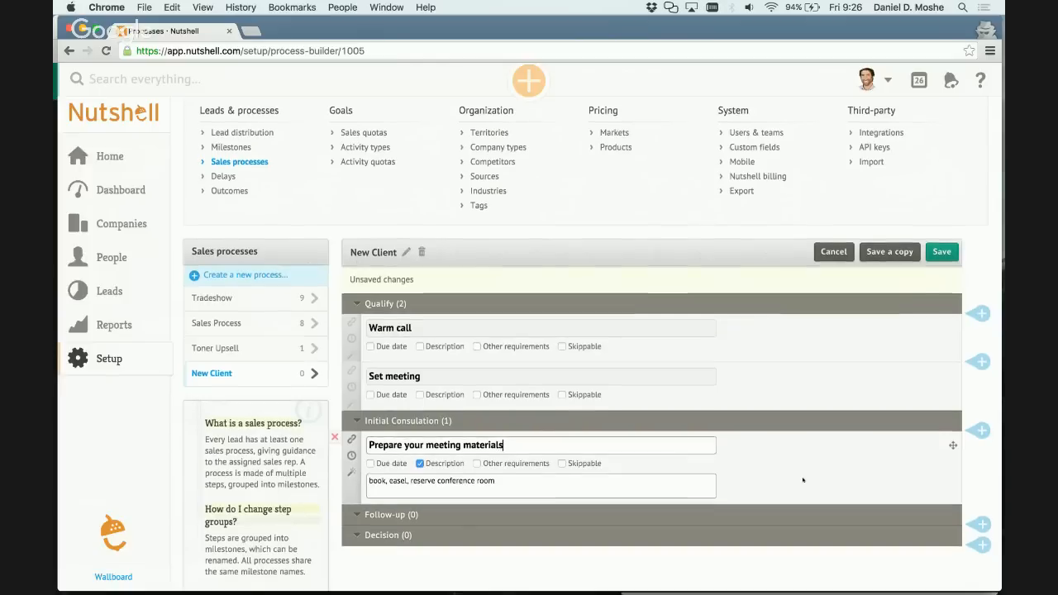
Add an Initial Consulation step named "Confirmation email" after the meeting materials step.
{"action": "scroll", "coordinate": [803, 480], "scroll_direction": "down", "scroll_amount": 2}
{"action": "left_click", "coordinate": [981, 364]}
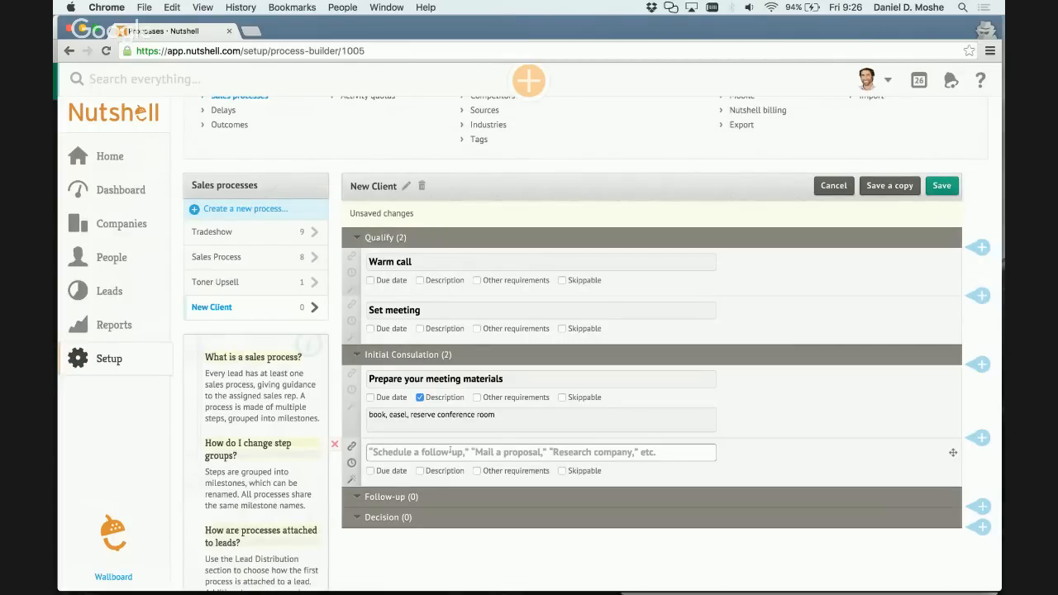
{"action": "type", "text": "Confirmation"}
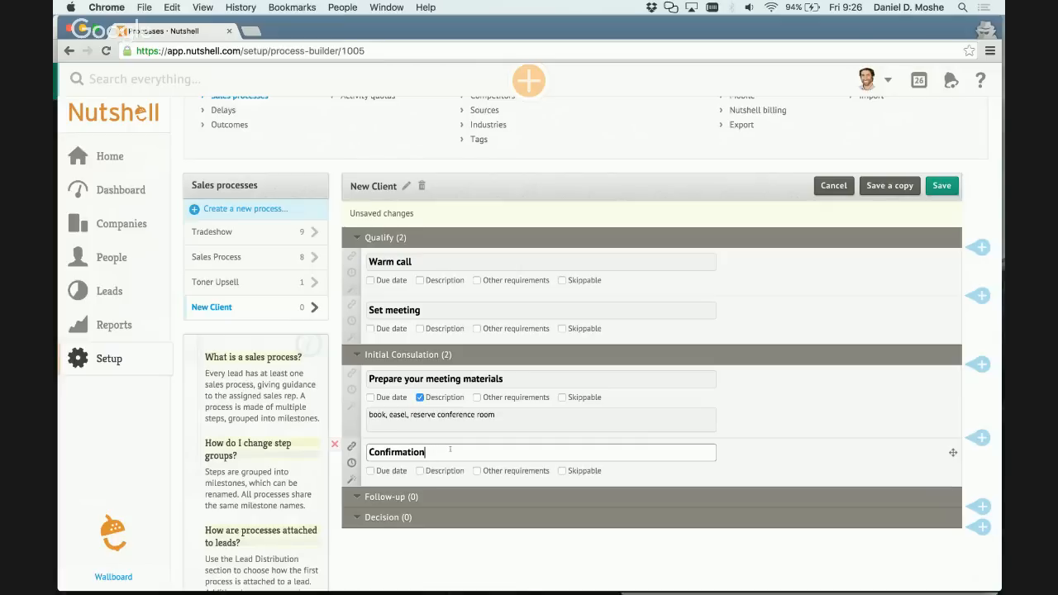
{"action": "type", "text": "eamil"}
{"action": "key", "text": "BackSpace"}
{"action": "key", "text": "BackSpace"}
{"action": "key", "text": "BackSpace"}
{"action": "key", "text": "BackSpace"}
{"action": "type", "text": "mail"}
Add a third Initial Consulation step named "Conduct meeting" after the confirmation email step.
{"action": "scroll", "coordinate": [953, 451], "scroll_direction": "down", "scroll_amount": 1}
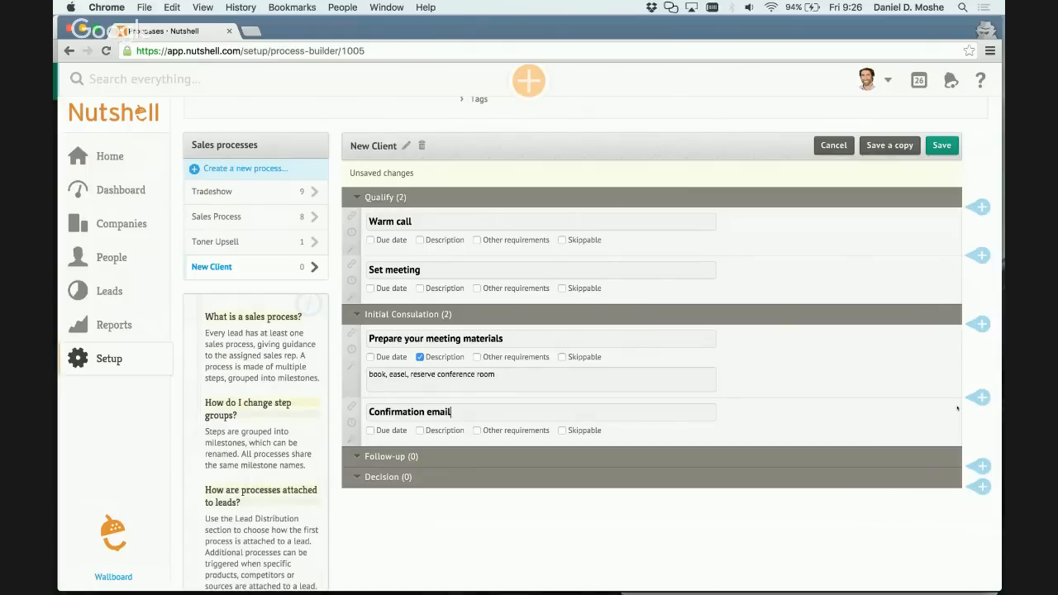
{"action": "left_click", "coordinate": [980, 398]}
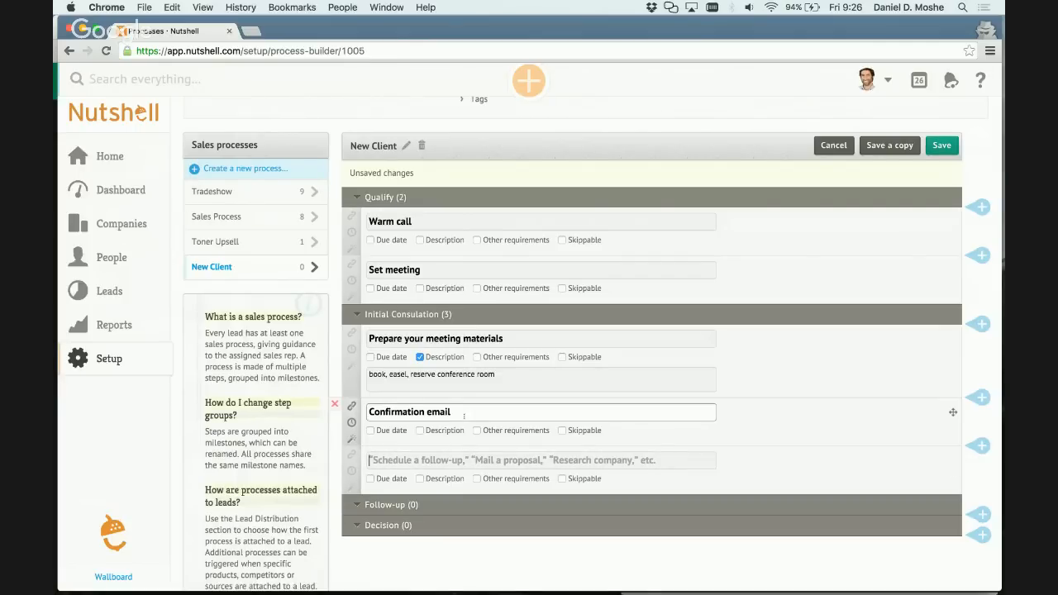
{"action": "type", "text": "Conduct"}
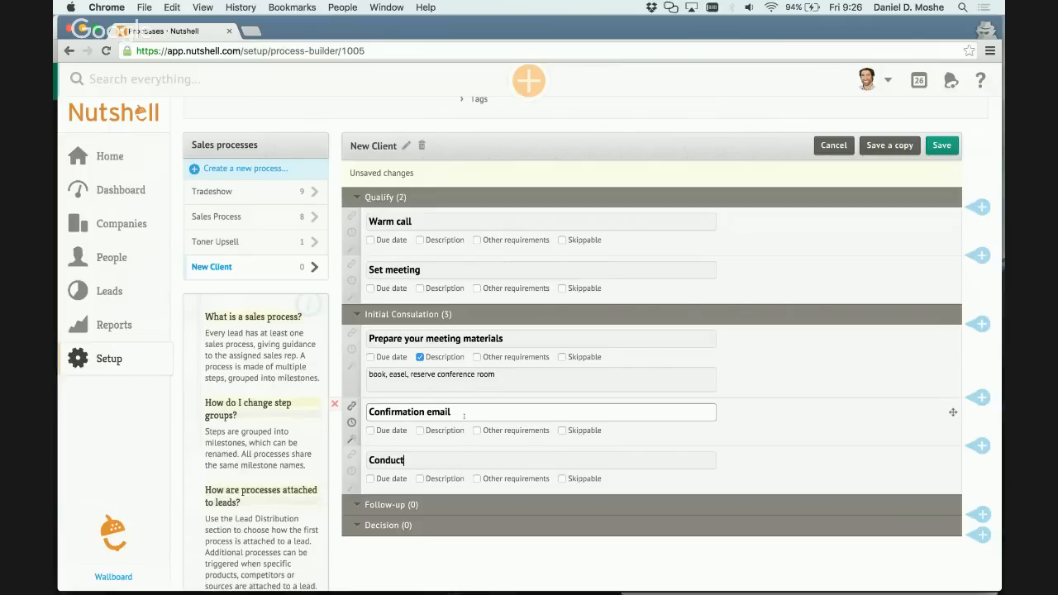
{"action": "type", "text": " meeting"}
Add a step named "Send references (if requested)" to the Follow-up milestone.
{"action": "scroll", "coordinate": [597, 468], "scroll_direction": "down", "scroll_amount": 1}
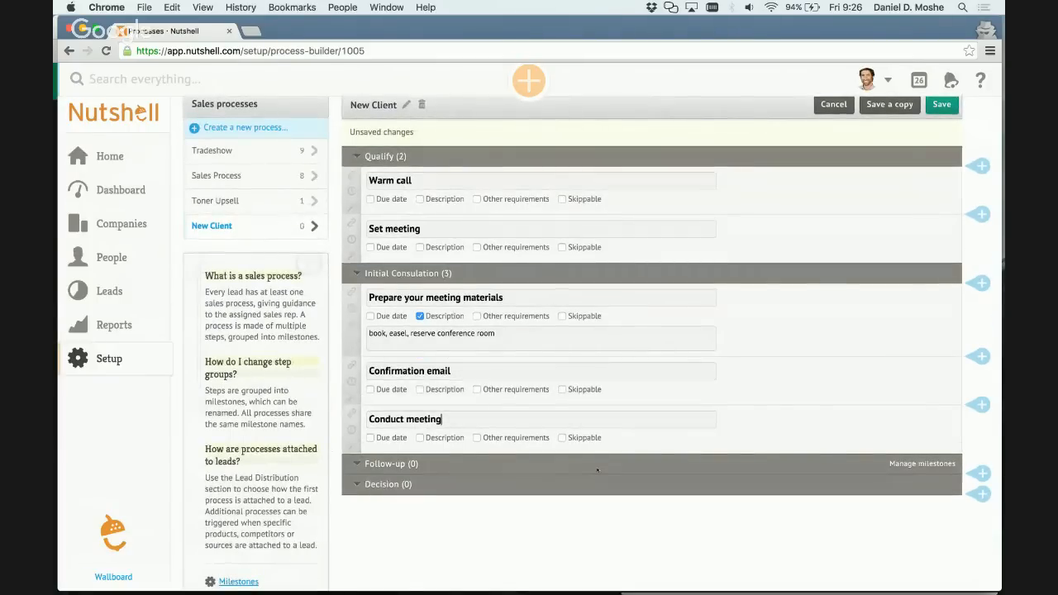
{"action": "left_click", "coordinate": [982, 473]}
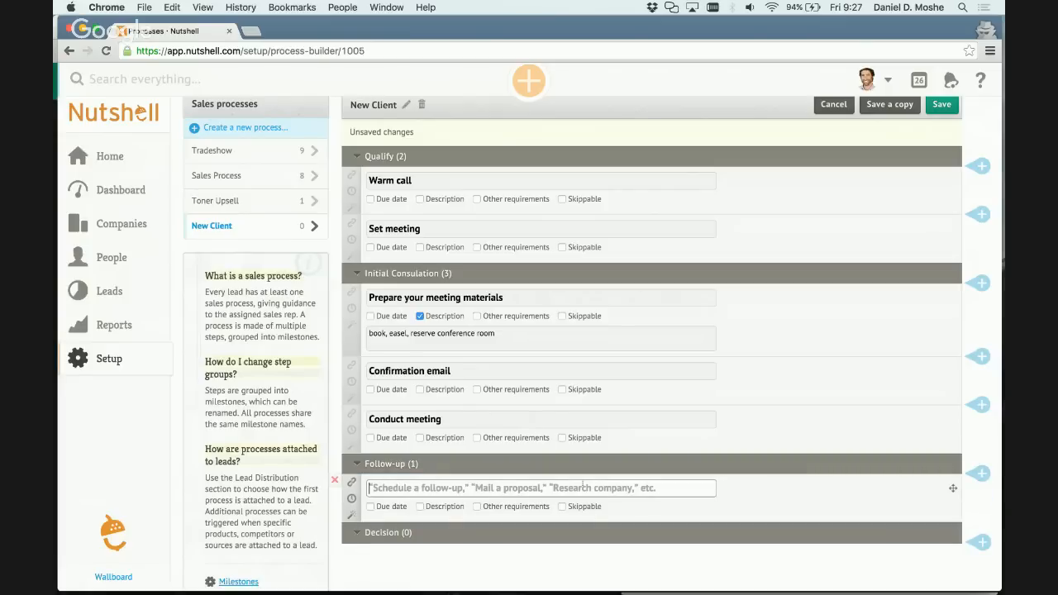
{"action": "type", "text": "Sen"}
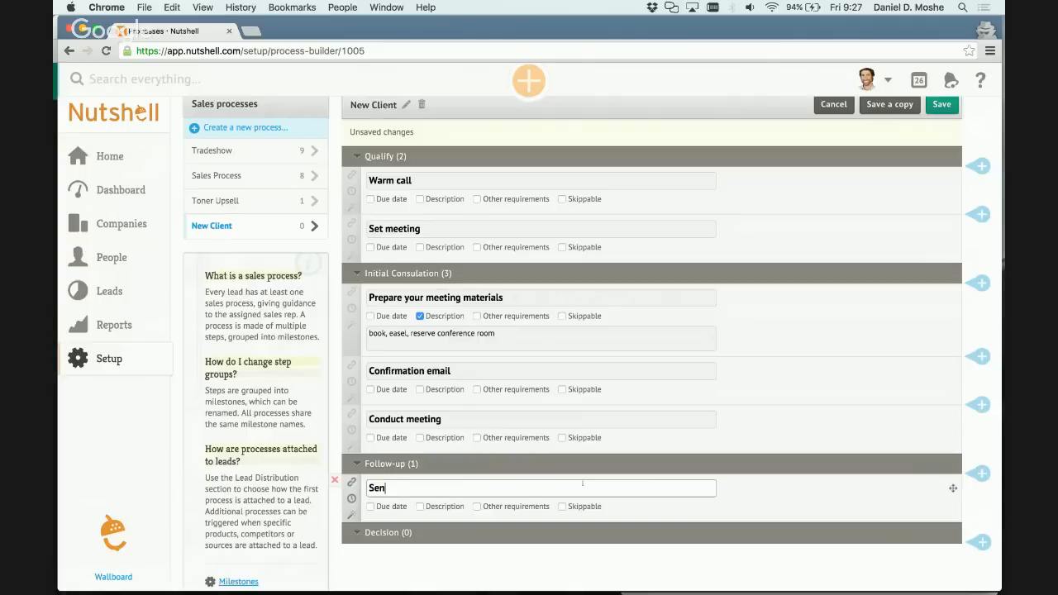
{"action": "type", "text": "d references (if requested)"}
Add a second Follow-up step named "Follow-through on next steps" after the references step.
{"action": "scroll", "coordinate": [787, 477], "scroll_direction": "down", "scroll_amount": 2}
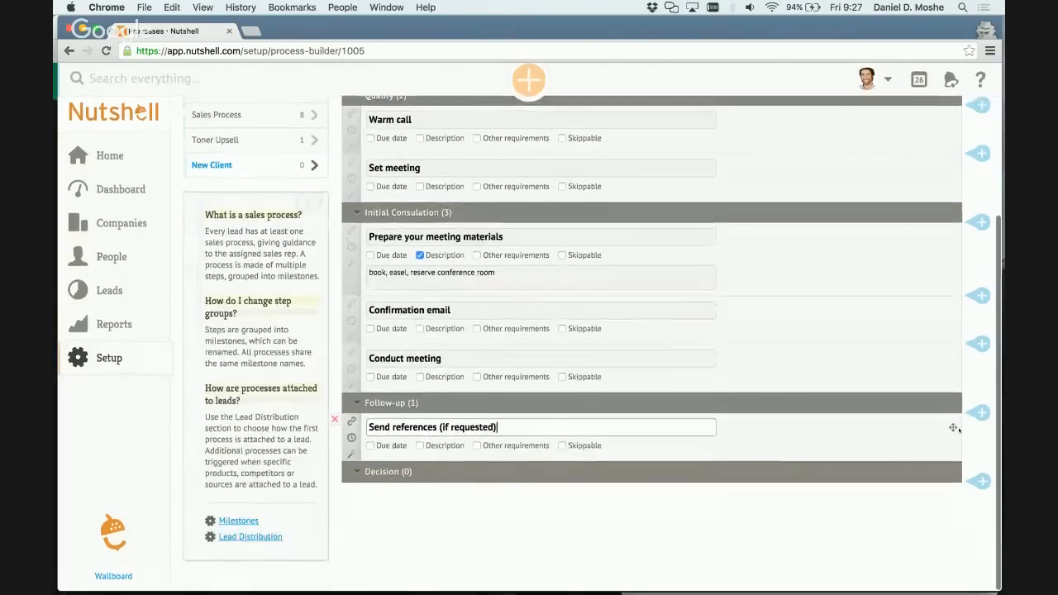
{"action": "left_click", "coordinate": [980, 413]}
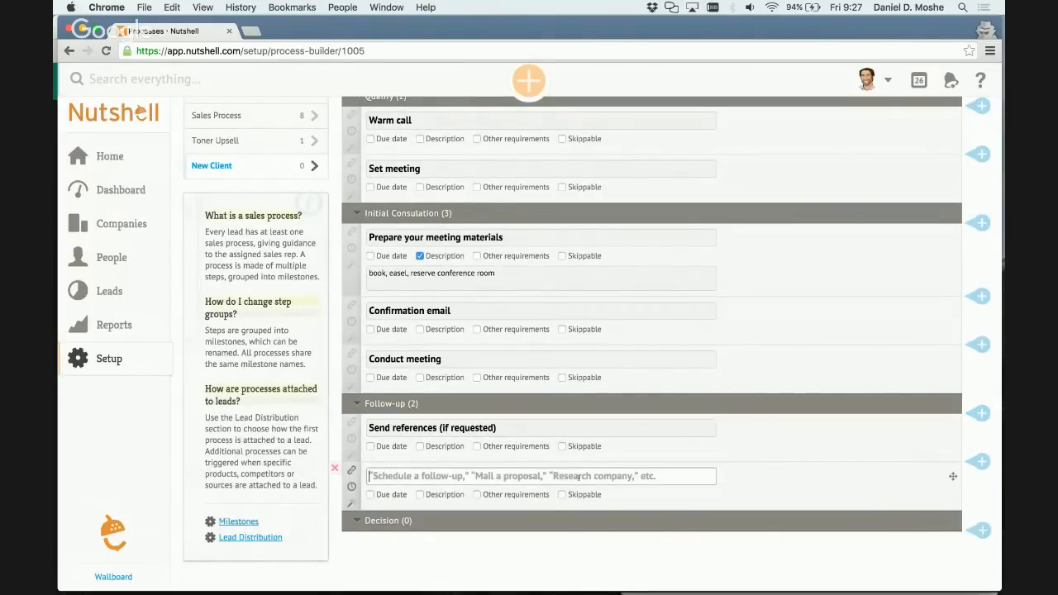
{"action": "type", "text": "Follow-thr"}
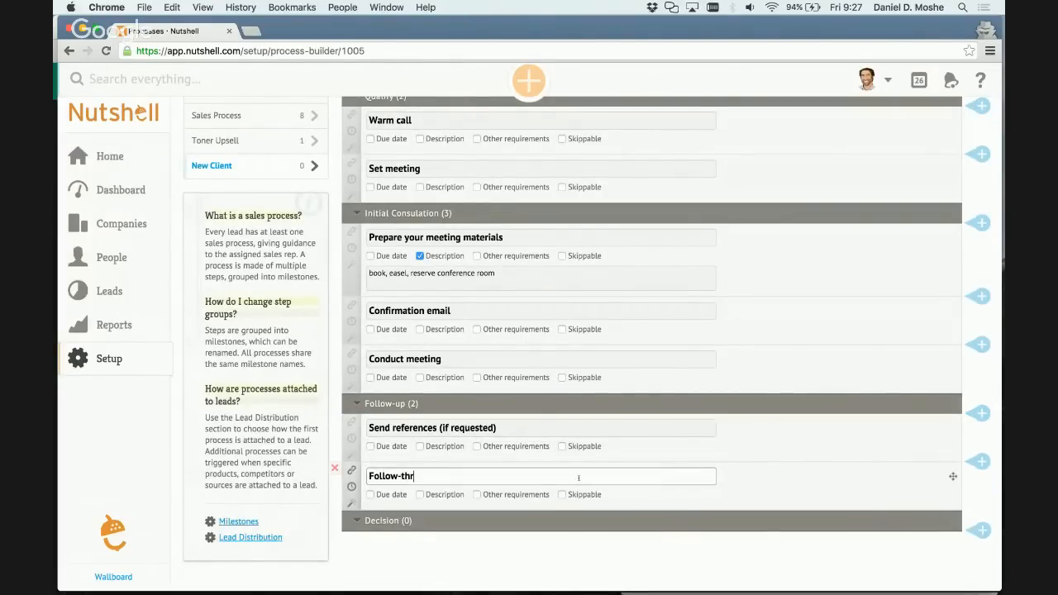
{"action": "type", "text": "ough on next"}
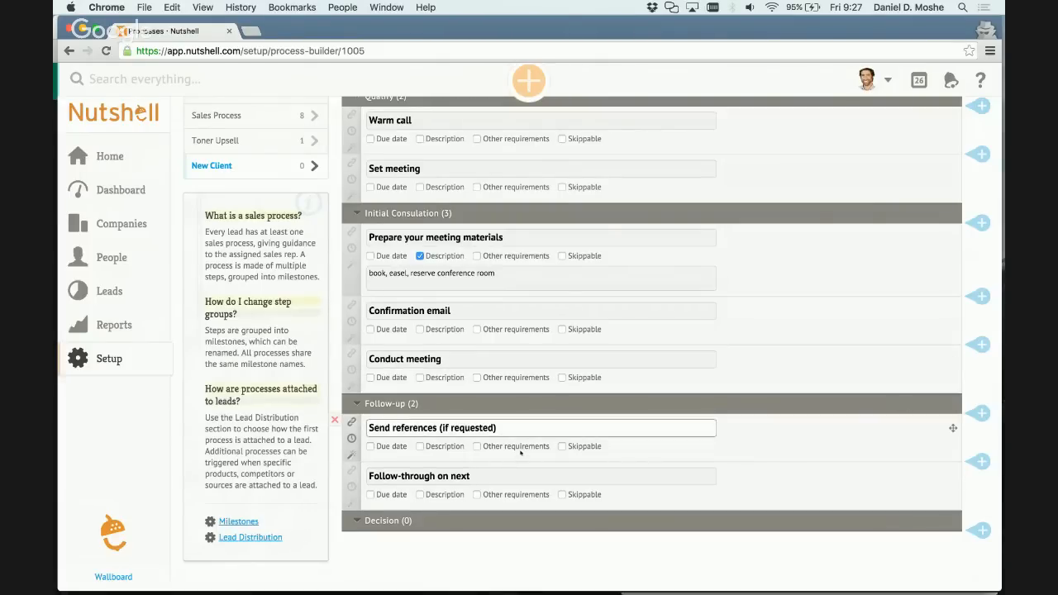
{"action": "type", "text": "s"}
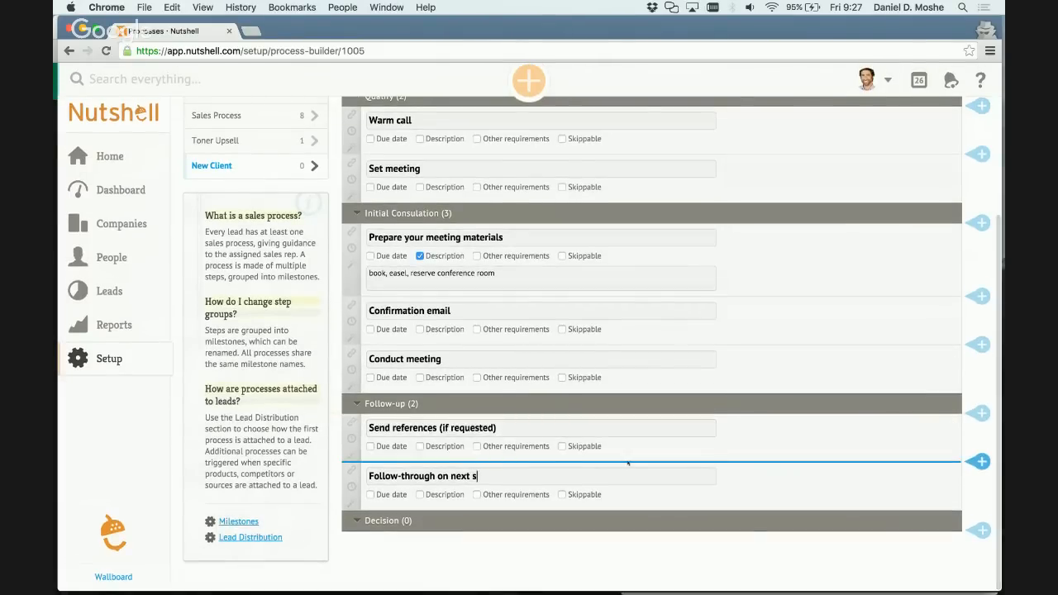
{"action": "type", "text": "teps"}
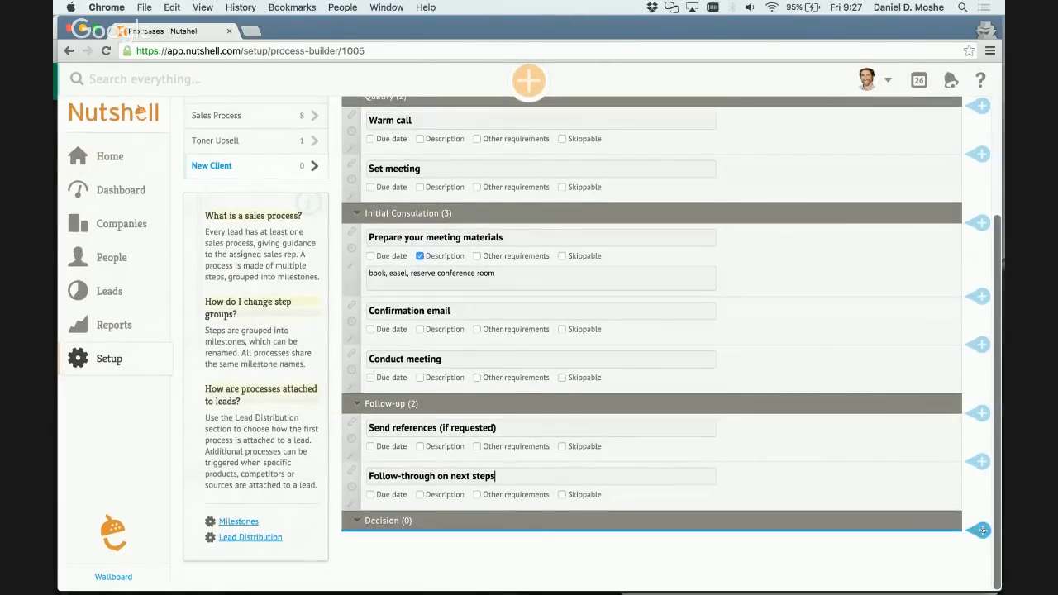
Add a step named 'schedule first "focus day"' to the Decision milestone.
{"action": "left_click", "coordinate": [982, 530]}
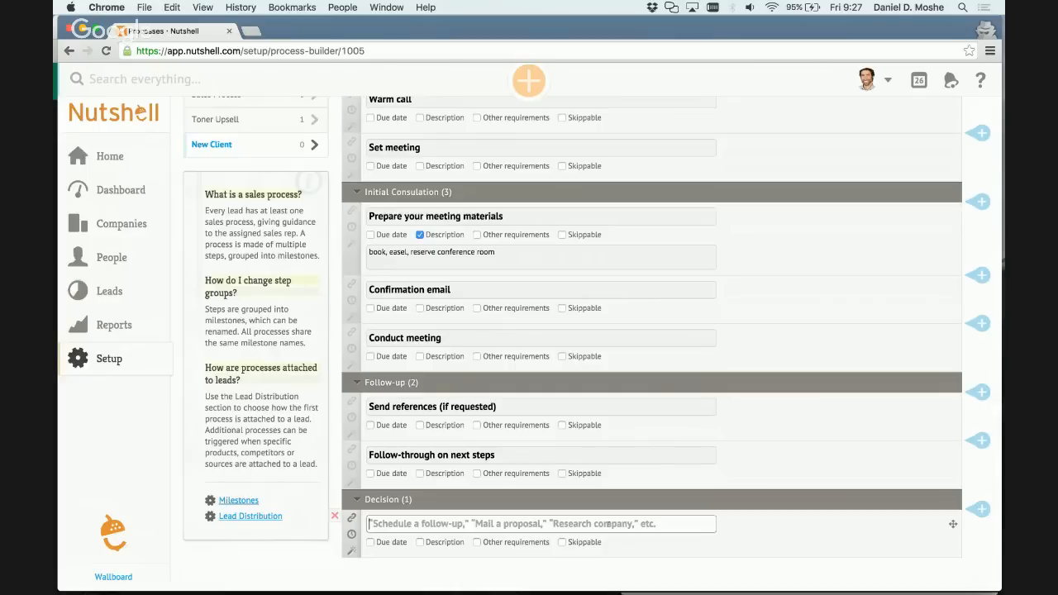
{"action": "type", "text": "schdule"}
{"action": "key", "text": "BackSpace"}
{"action": "key", "text": "BackSpace"}
{"action": "key", "text": "BackSpace"}
{"action": "key", "text": "BackSpace"}
{"action": "type", "text": "ed"}
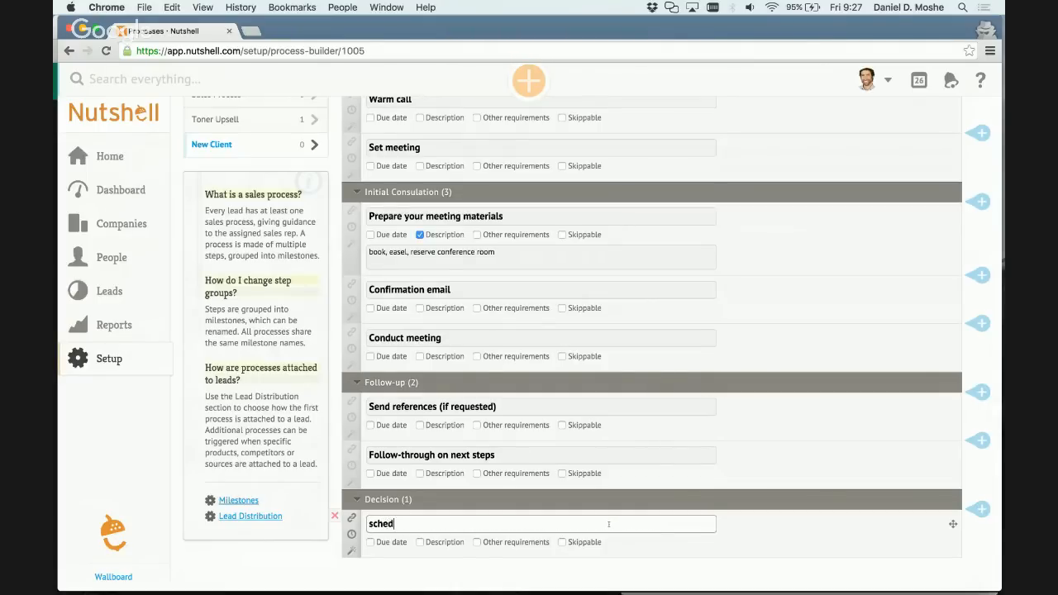
{"action": "type", "text": "ule first \"focus day\""}
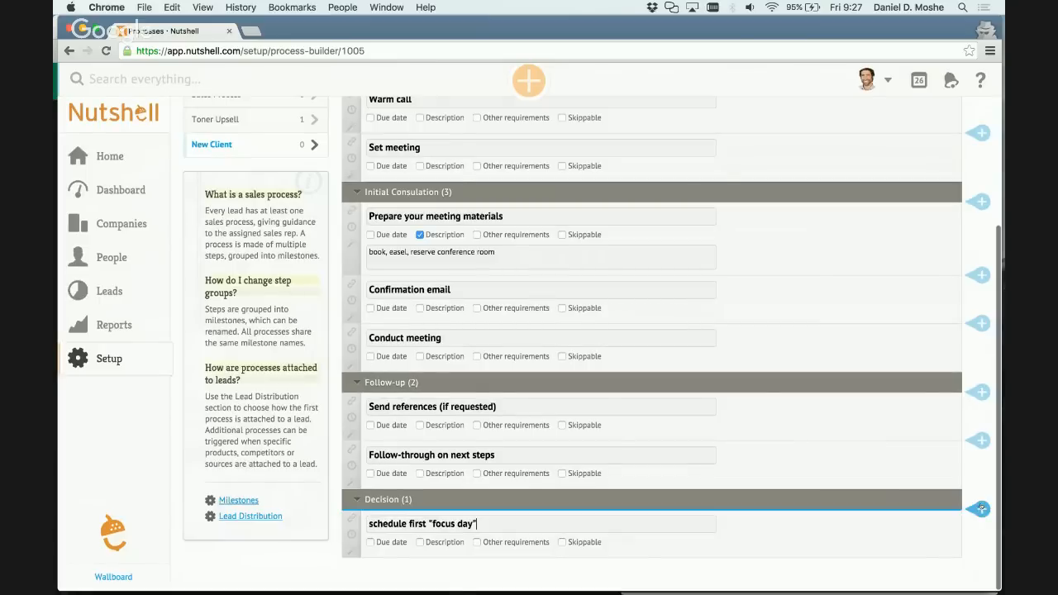
Add a second Decision step named "meeting confirmation" after the focus day step.
{"action": "left_click", "coordinate": [981, 509]}
{"action": "scroll", "coordinate": [496, 496], "scroll_direction": "down", "scroll_amount": 1}
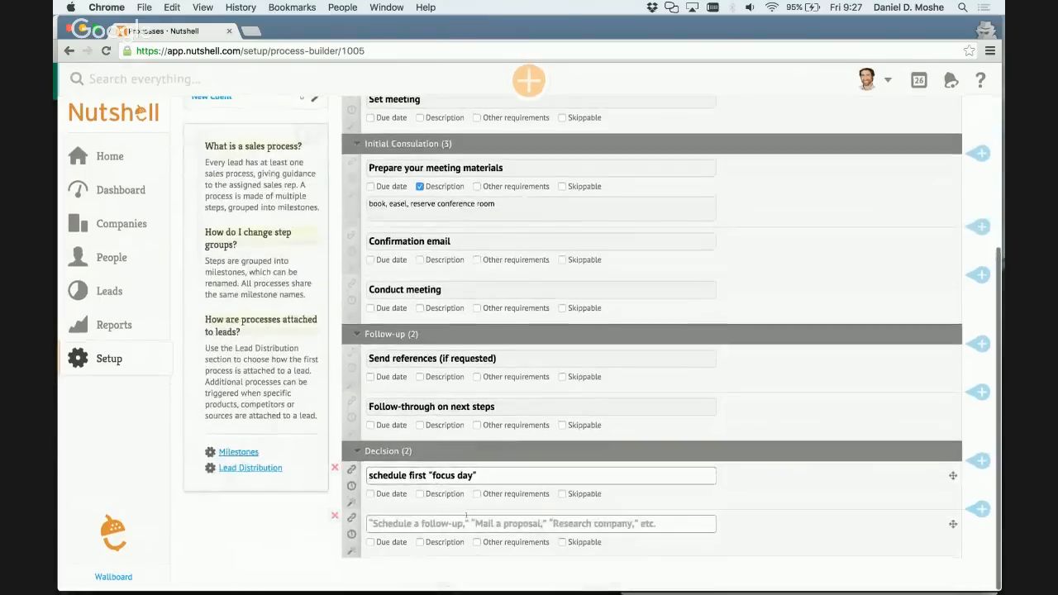
{"action": "left_click", "coordinate": [461, 523]}
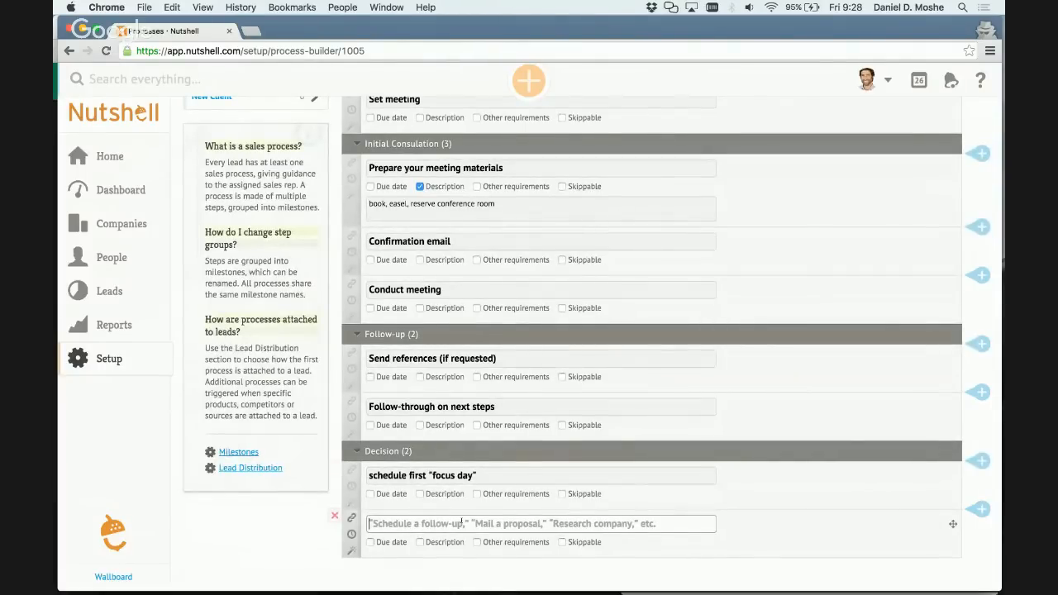
{"action": "type", "text": "meeting confri"}
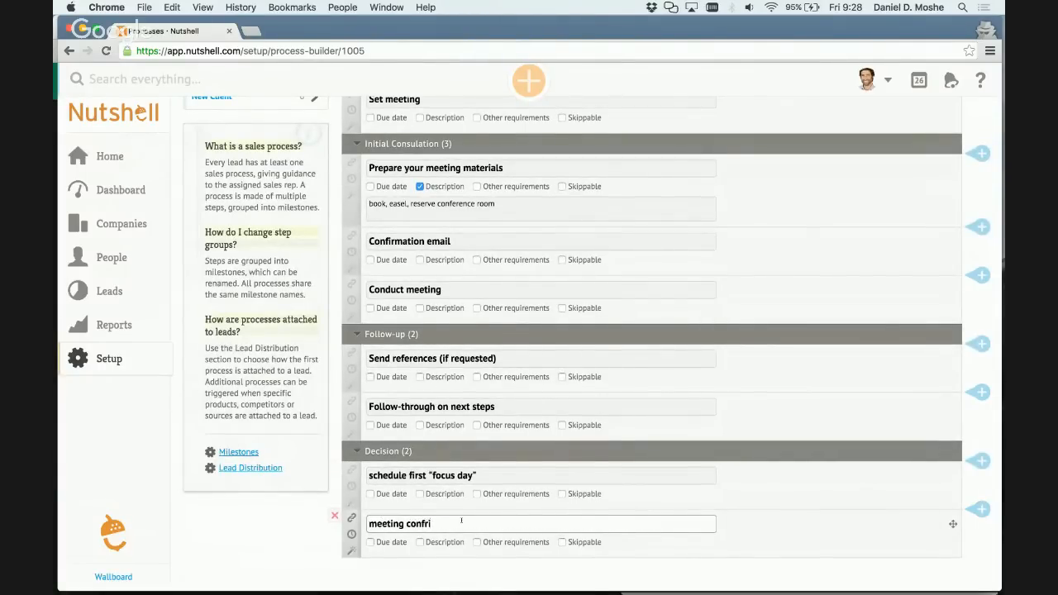
{"action": "key", "text": "BackSpace"}
{"action": "type", "text": "irmation"}
Add a third Decision step named "schedule phone call" after the meeting confirmation step.
{"action": "key", "text": "Return"}
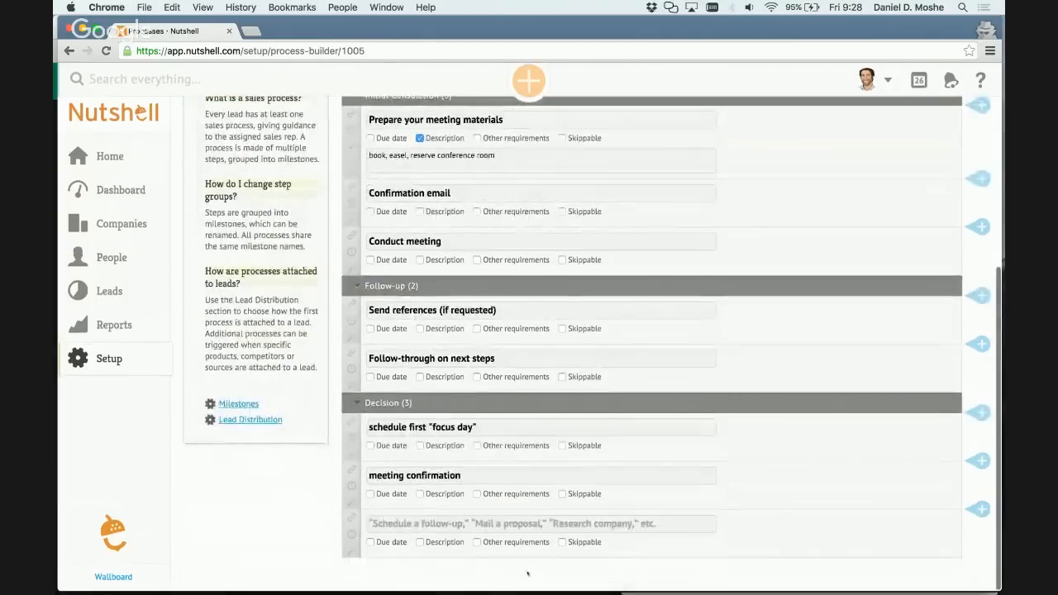
{"action": "type", "text": "me"}
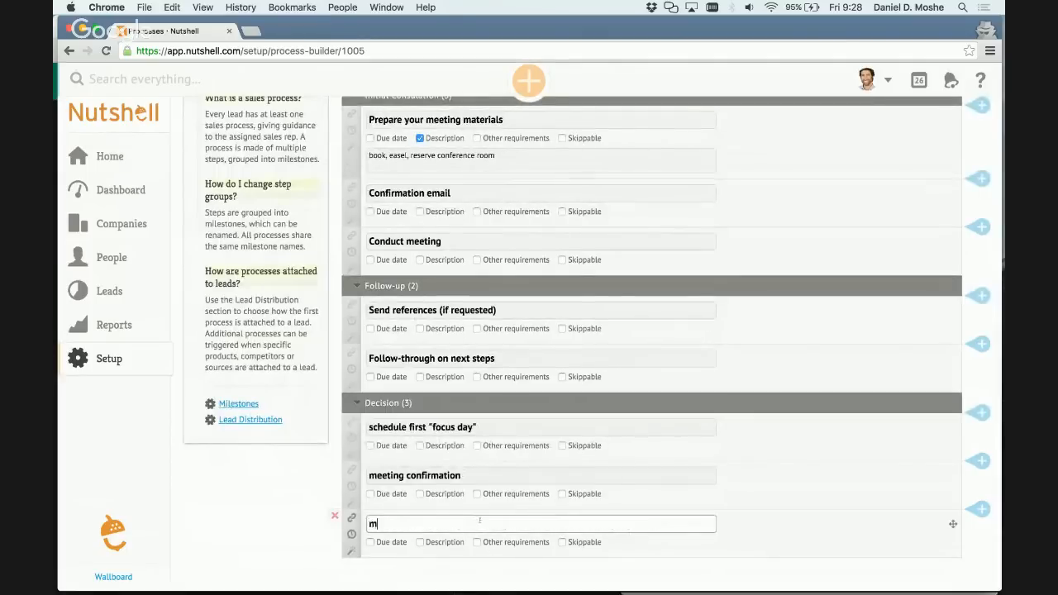
{"action": "key", "text": "BackSpace"}
{"action": "key", "text": "BackSpace"}
{"action": "type", "text": "schedule phone call"}
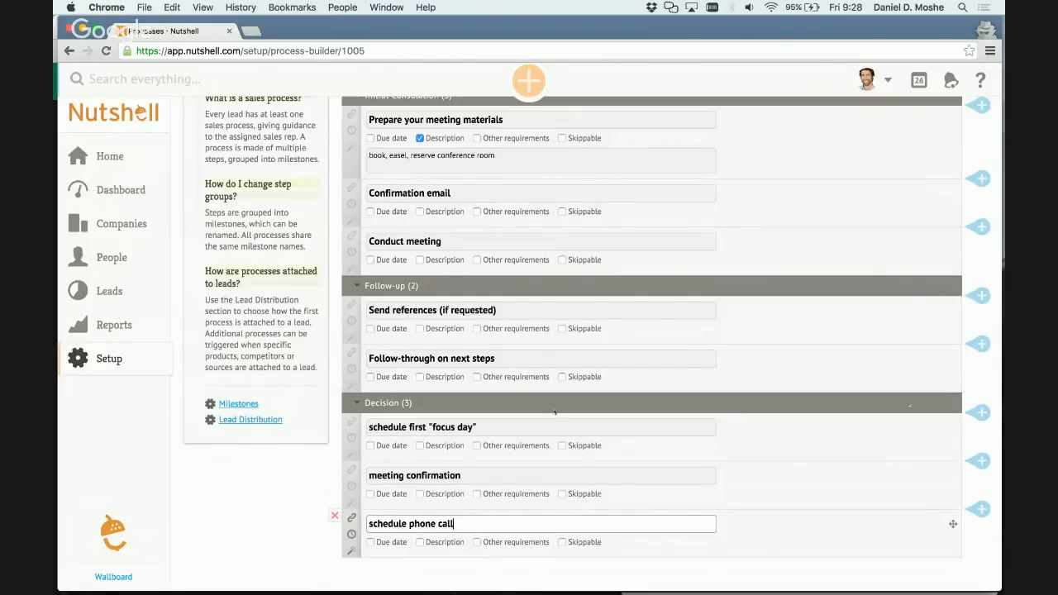
Save the New Client sales process with all its milestone steps.
{"action": "scroll", "coordinate": [866, 330], "scroll_direction": "up", "scroll_amount": 5}
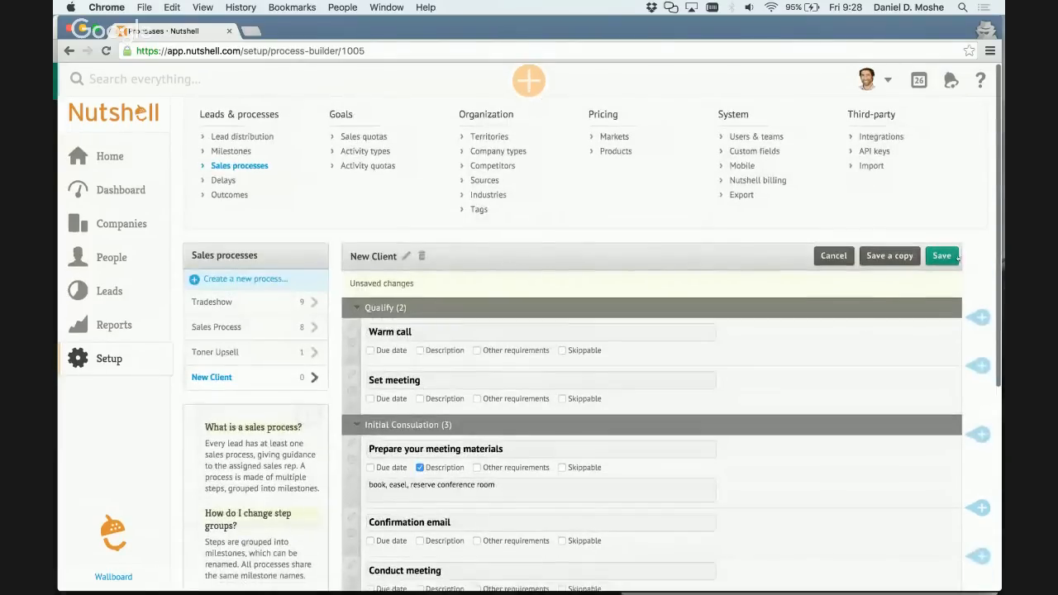
{"action": "left_click", "coordinate": [944, 257]}
{"action": "scroll", "coordinate": [817, 406], "scroll_direction": "down", "scroll_amount": 5}
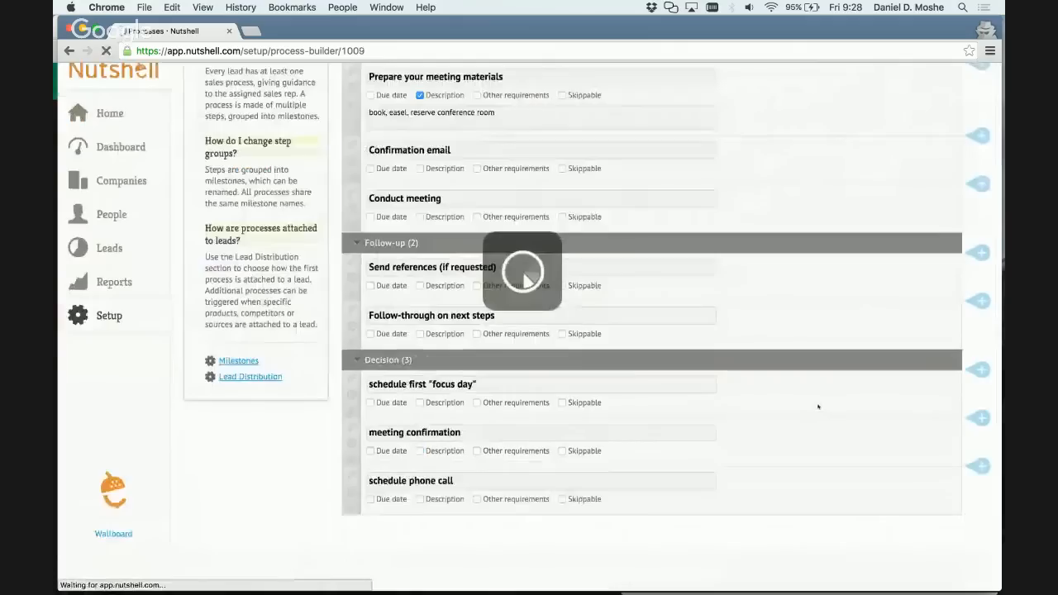
{"action": "scroll", "coordinate": [818, 406], "scroll_direction": "down", "scroll_amount": 3}
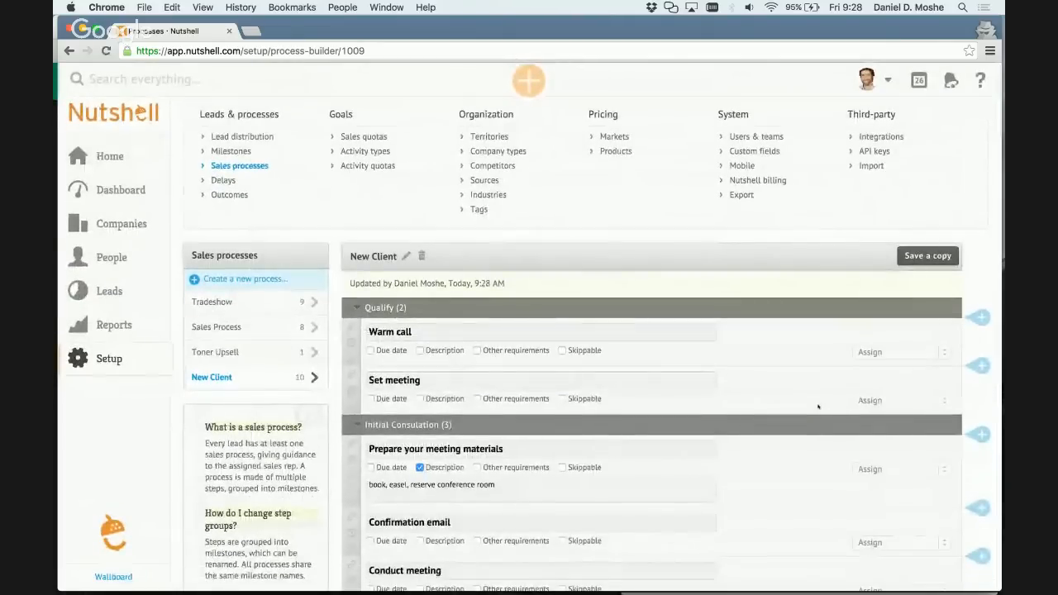
Examine the prerequisite and delay settings of the Warm call step under Qualify, leaving both unset.
{"action": "scroll", "coordinate": [818, 406], "scroll_direction": "down", "scroll_amount": 2}
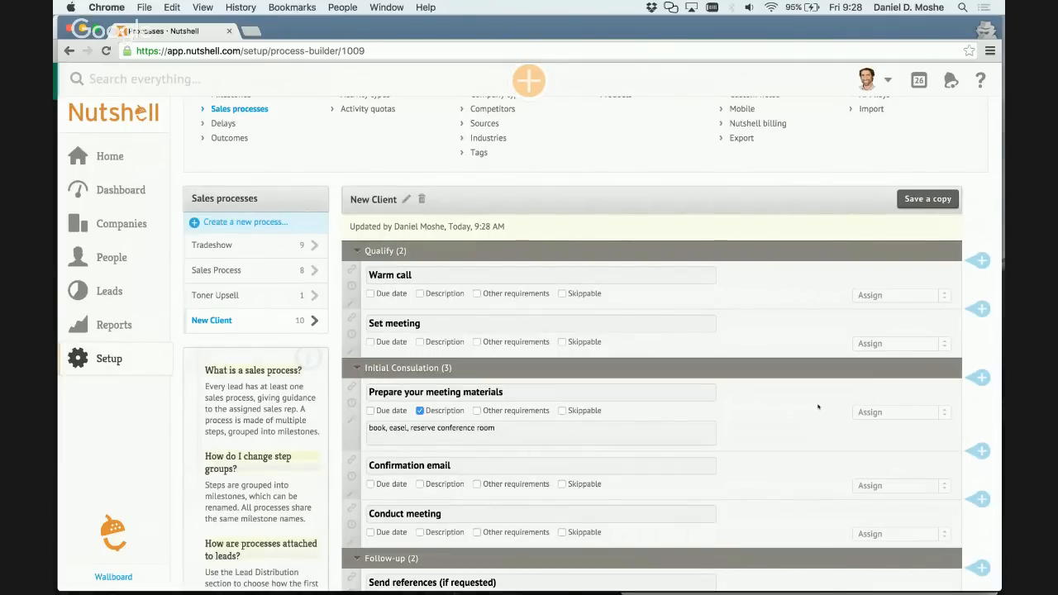
{"action": "scroll", "coordinate": [819, 407], "scroll_direction": "down", "scroll_amount": 3}
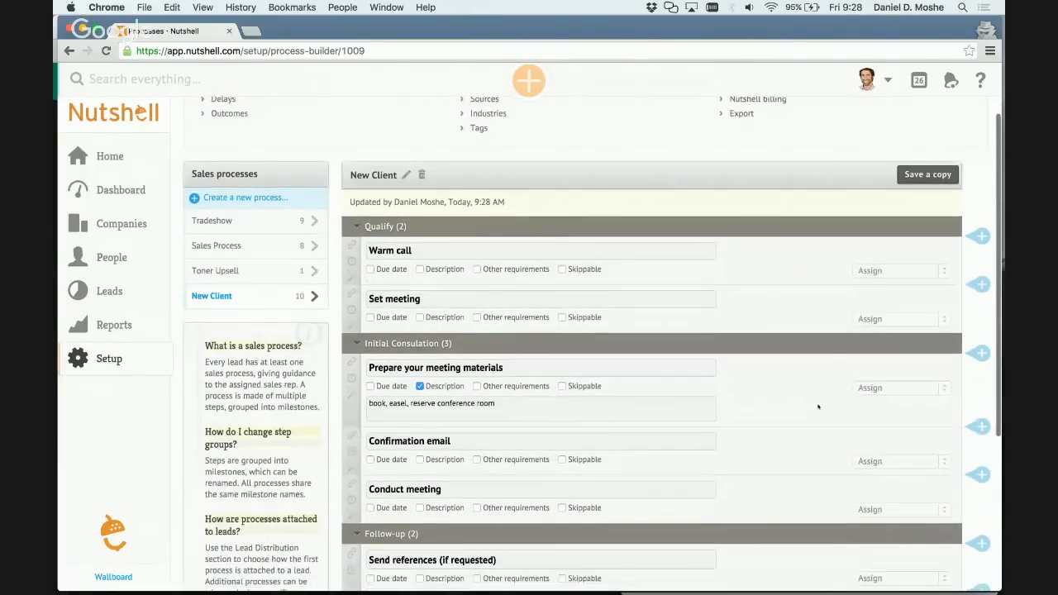
{"action": "scroll", "coordinate": [818, 407], "scroll_direction": "down", "scroll_amount": 1}
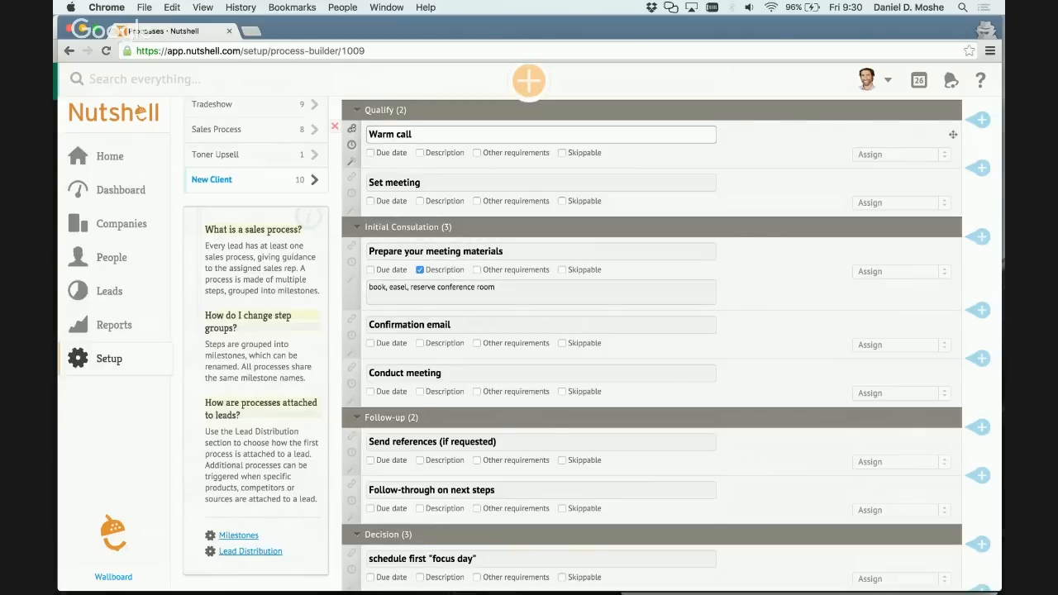
{"action": "left_click", "coordinate": [351, 129]}
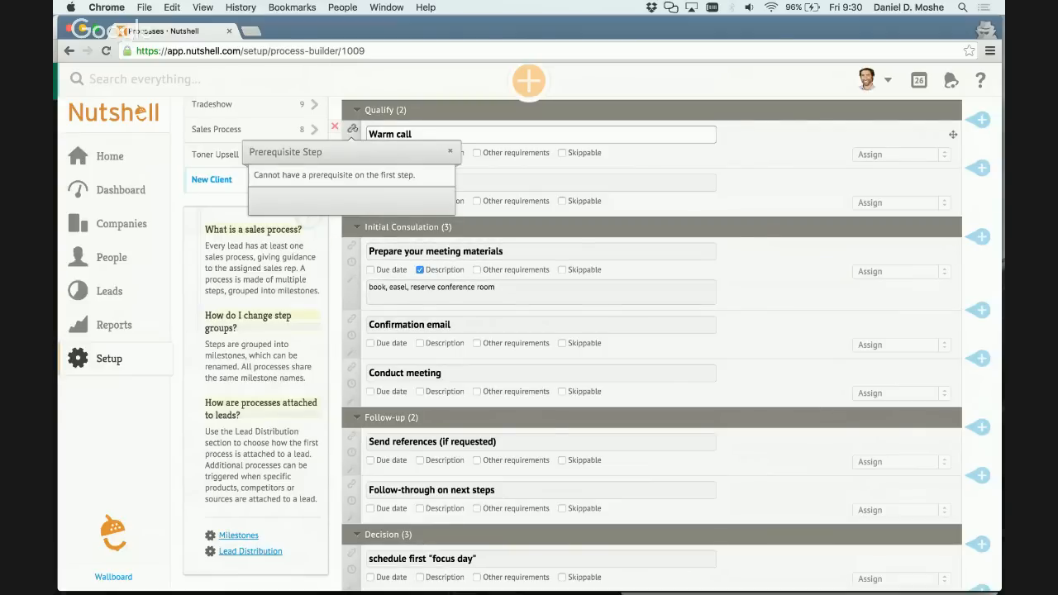
{"action": "left_click", "coordinate": [396, 72]}
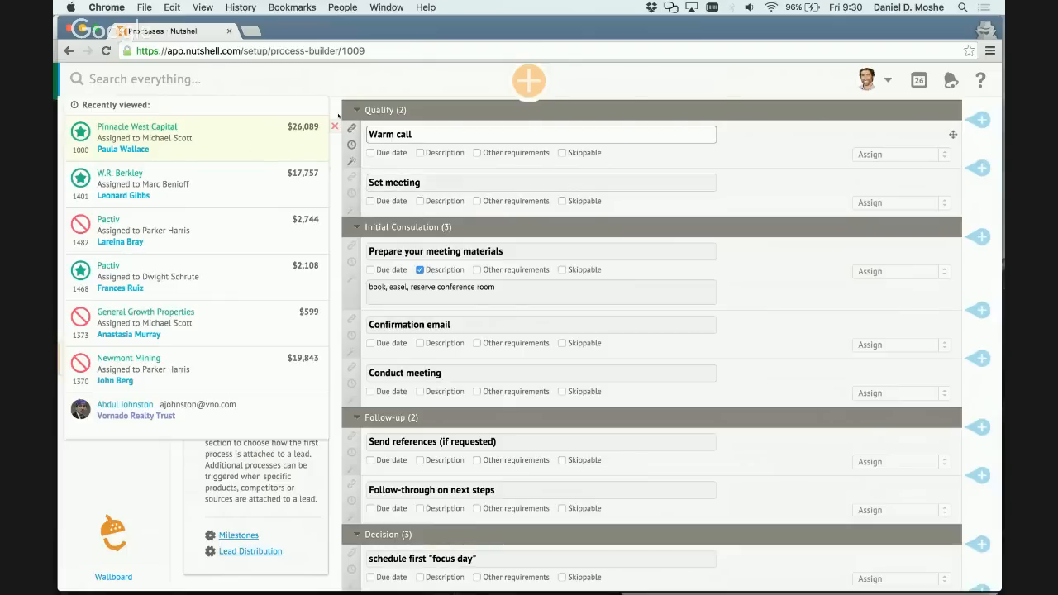
{"action": "left_click", "coordinate": [352, 145]}
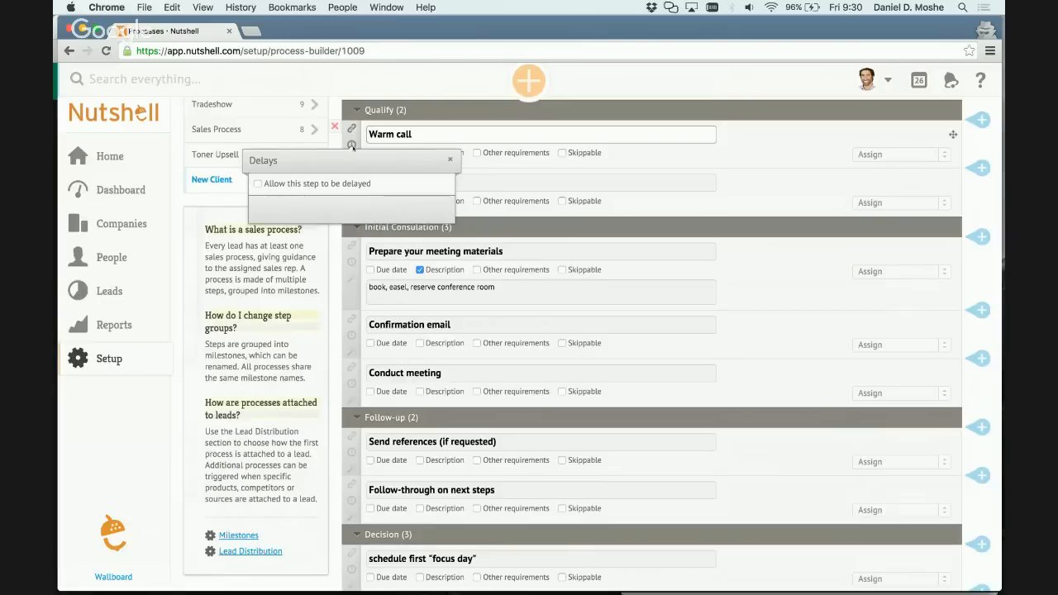
{"action": "left_click", "coordinate": [383, 83]}
{"action": "left_click", "coordinate": [380, 134]}
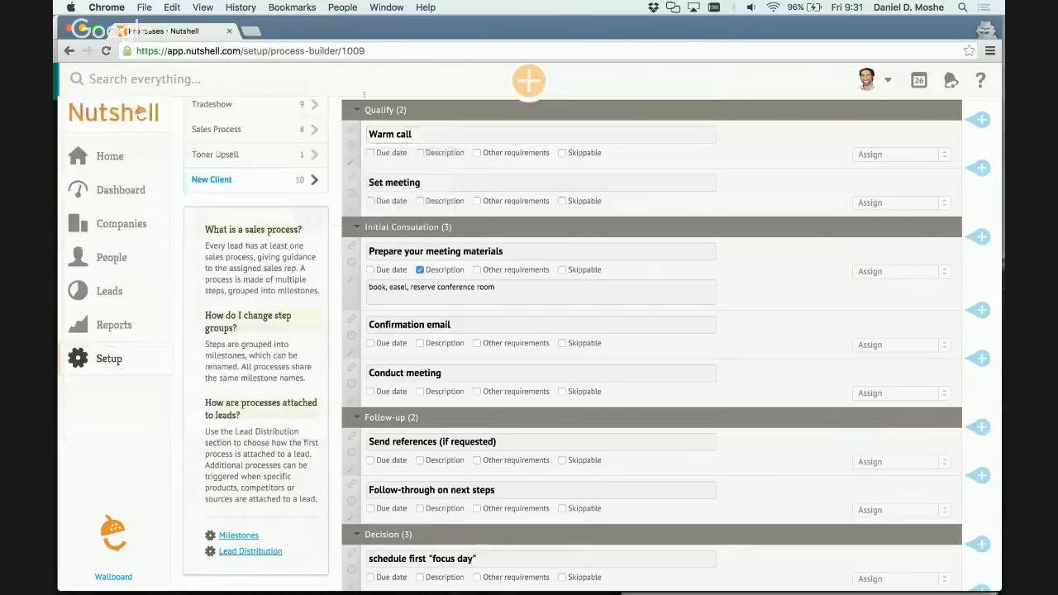
Give the Warm call step an action that sets lead confidence to 10% when the step is completed.
{"action": "left_click", "coordinate": [352, 161]}
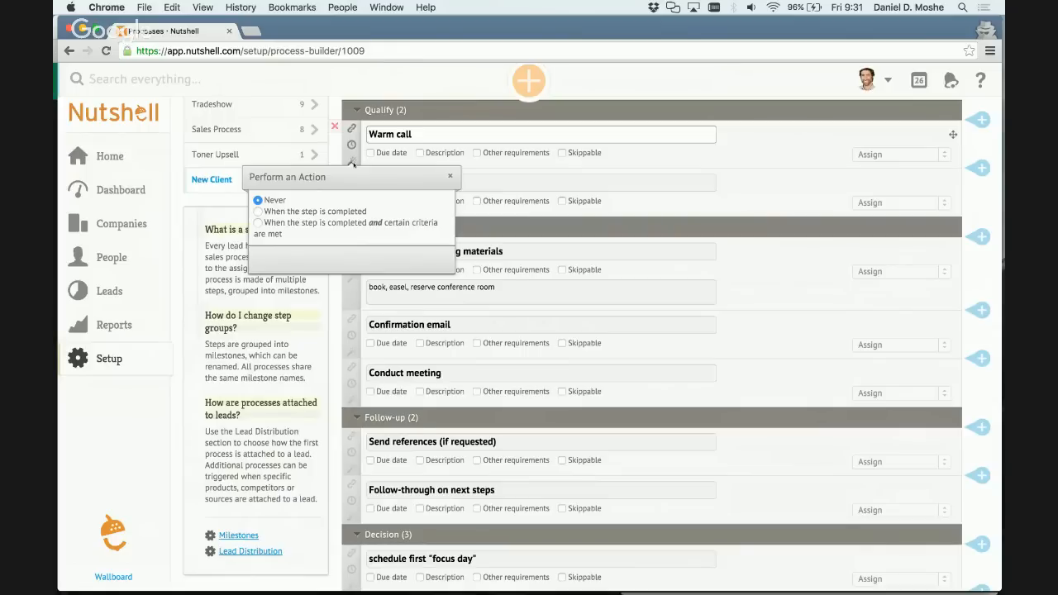
{"action": "left_click", "coordinate": [343, 212]}
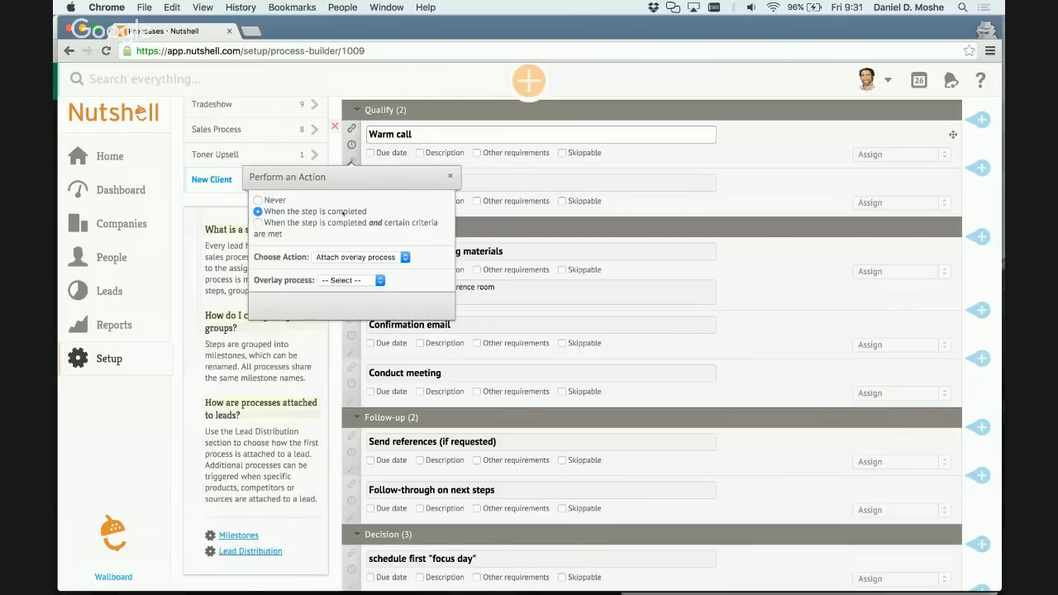
{"action": "left_click", "coordinate": [357, 257]}
{"action": "left_click", "coordinate": [356, 257]}
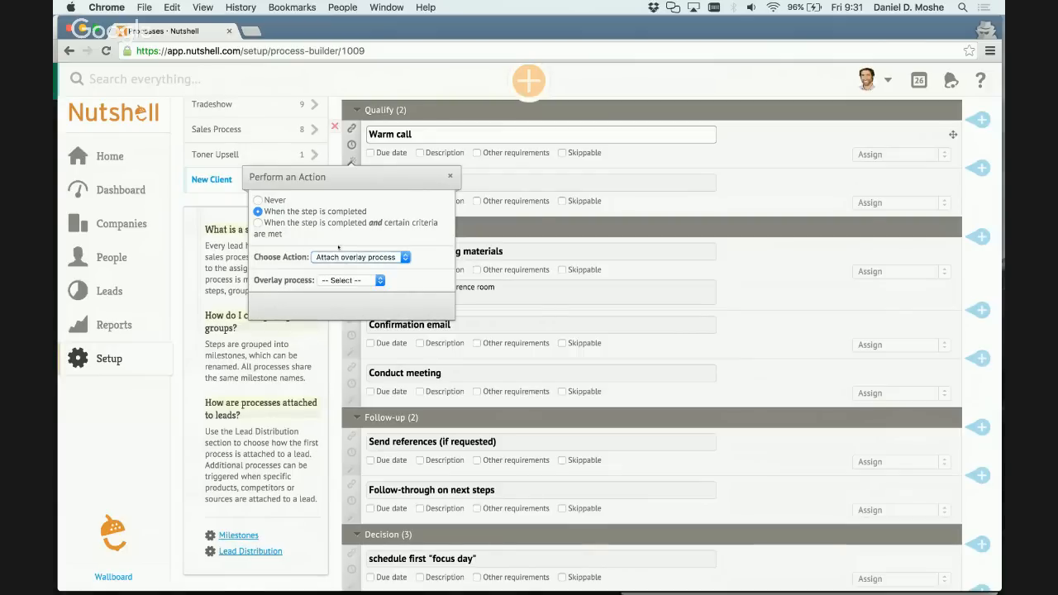
{"action": "left_click", "coordinate": [341, 257]}
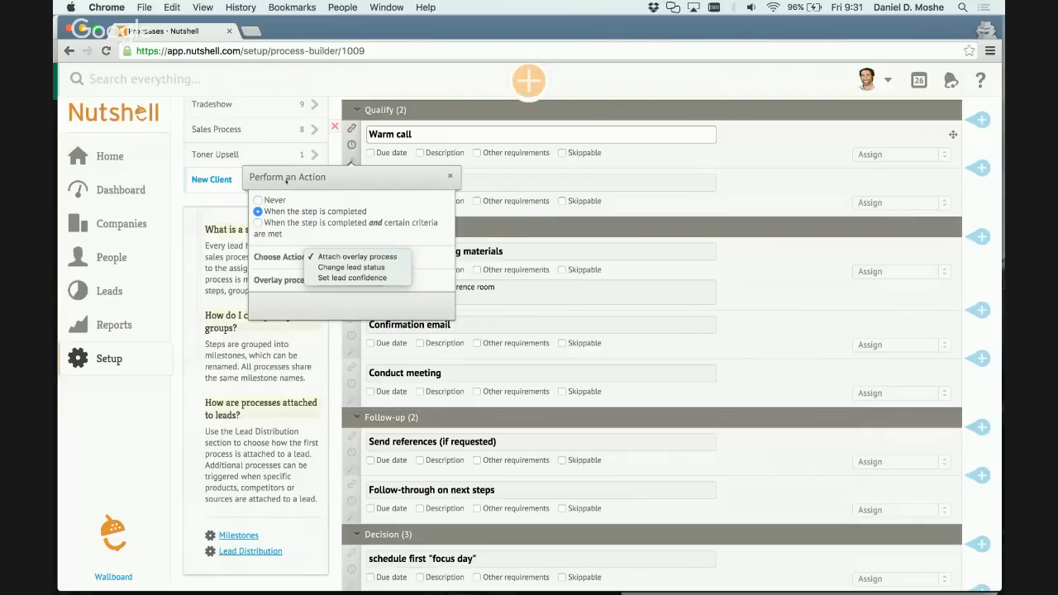
{"action": "left_click", "coordinate": [302, 244]}
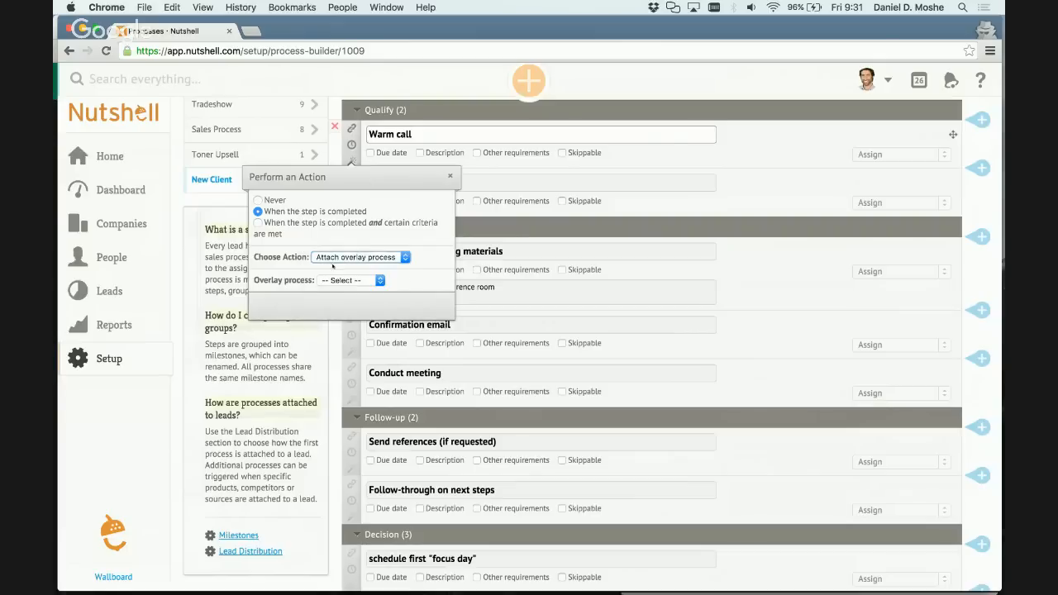
{"action": "left_click", "coordinate": [357, 256]}
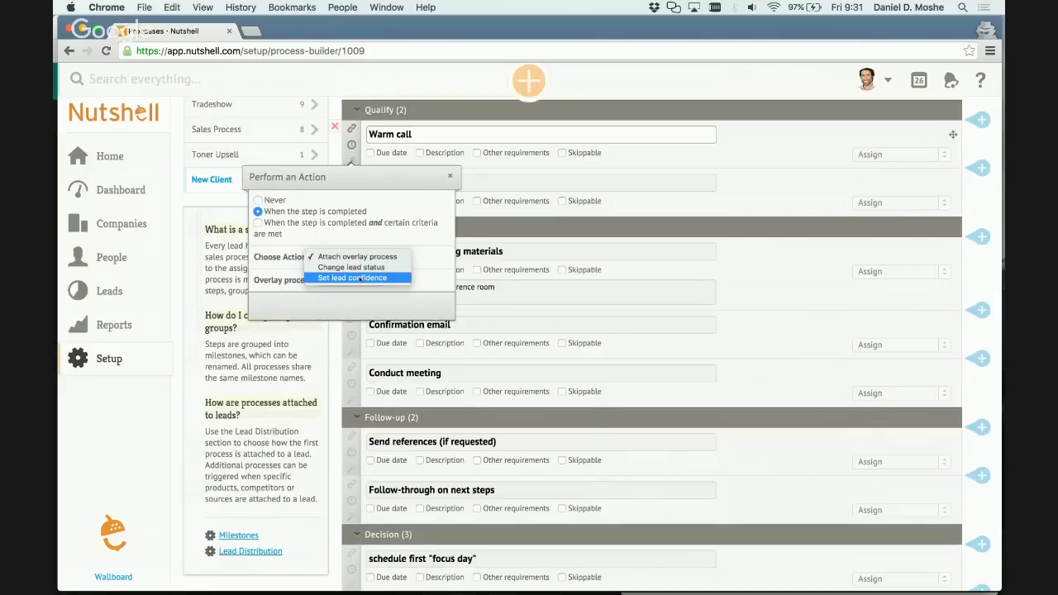
{"action": "key", "text": "XF86AudioMute"}
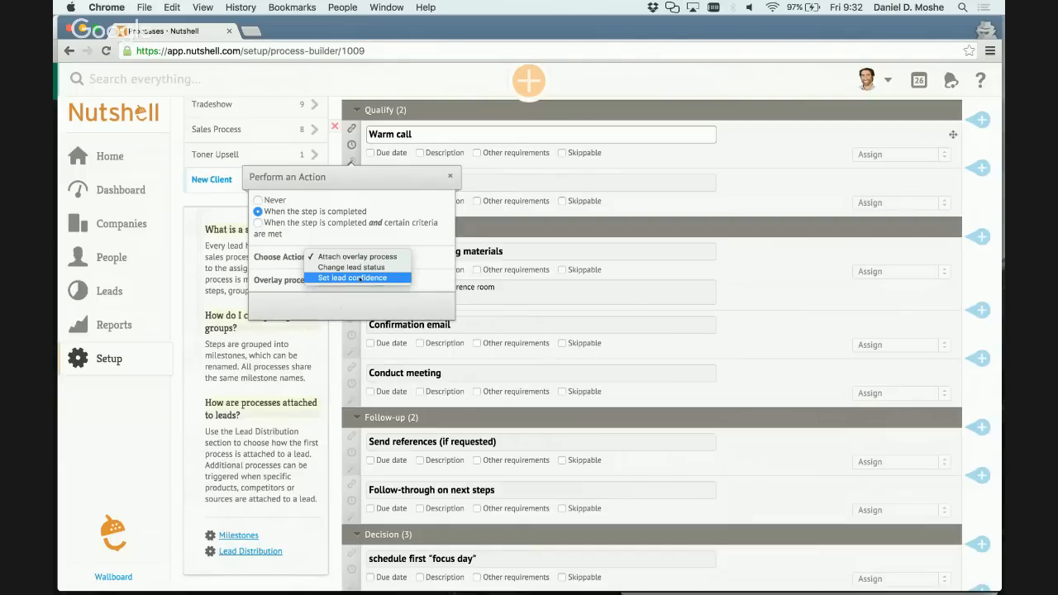
{"action": "left_click", "coordinate": [359, 279]}
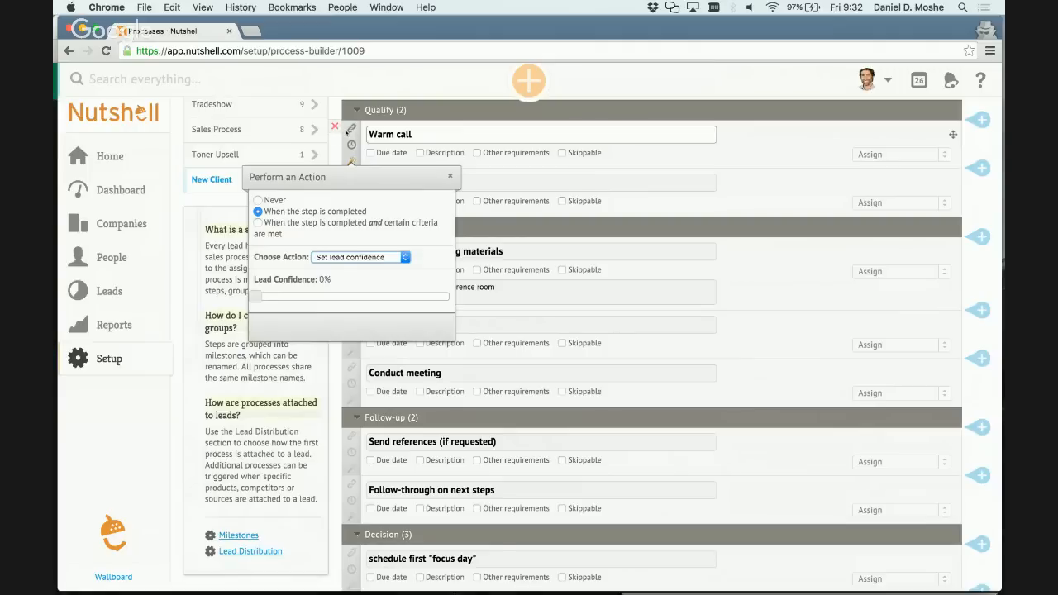
{"action": "left_click_drag", "start_coordinate": [256, 297], "coordinate": [279, 298]}
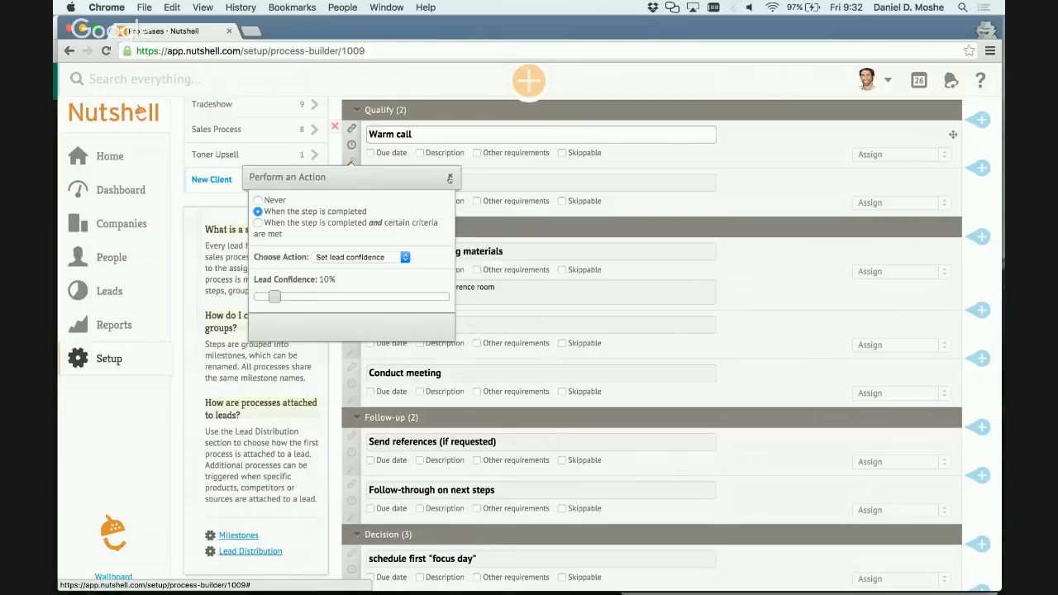
{"action": "left_click", "coordinate": [450, 179]}
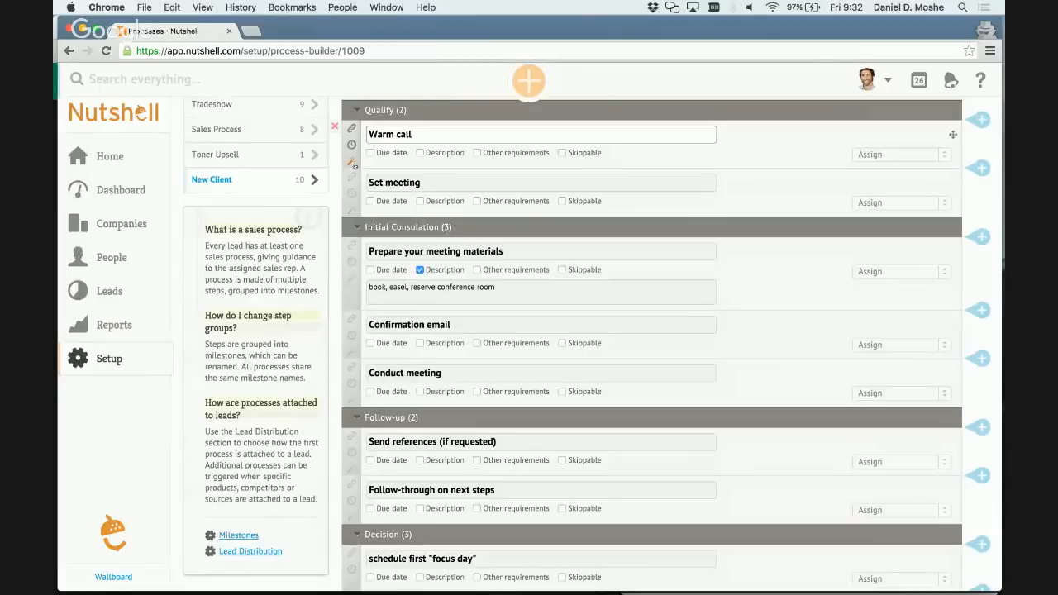
Add a two-line description to the Warm call step: "a little about me" and "a little about you".
{"action": "left_click", "coordinate": [420, 153]}
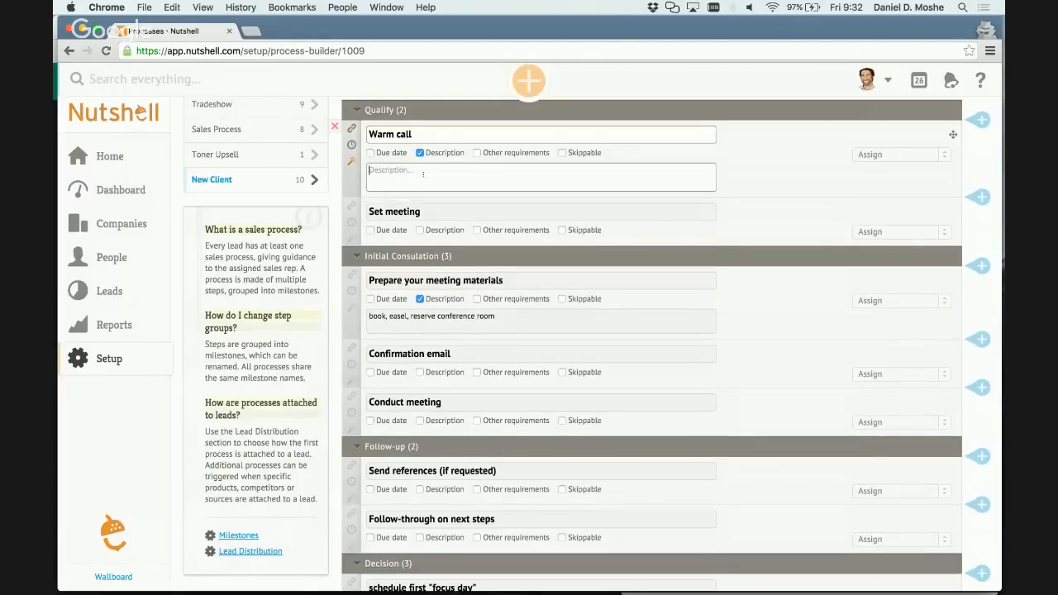
{"action": "type", "text": "a little about me"}
{"action": "key", "text": "Return"}
{"action": "type", "text": "a little about you"}
Add a requirement of Any Company to the Warm call step and save the New Client process.
{"action": "left_click", "coordinate": [521, 157]}
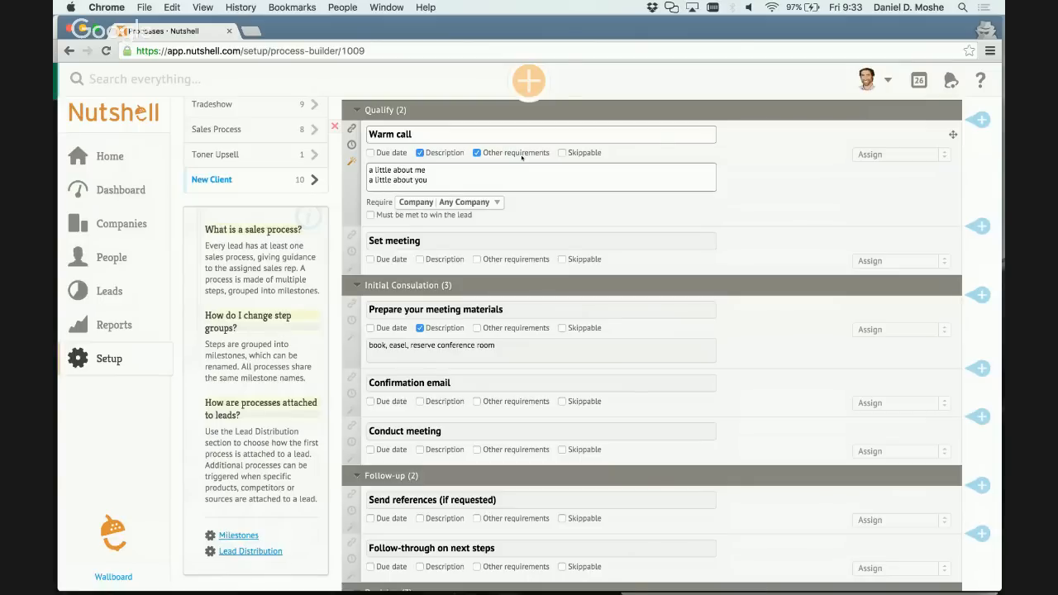
{"action": "left_click", "coordinate": [424, 204]}
{"action": "left_click", "coordinate": [572, 200]}
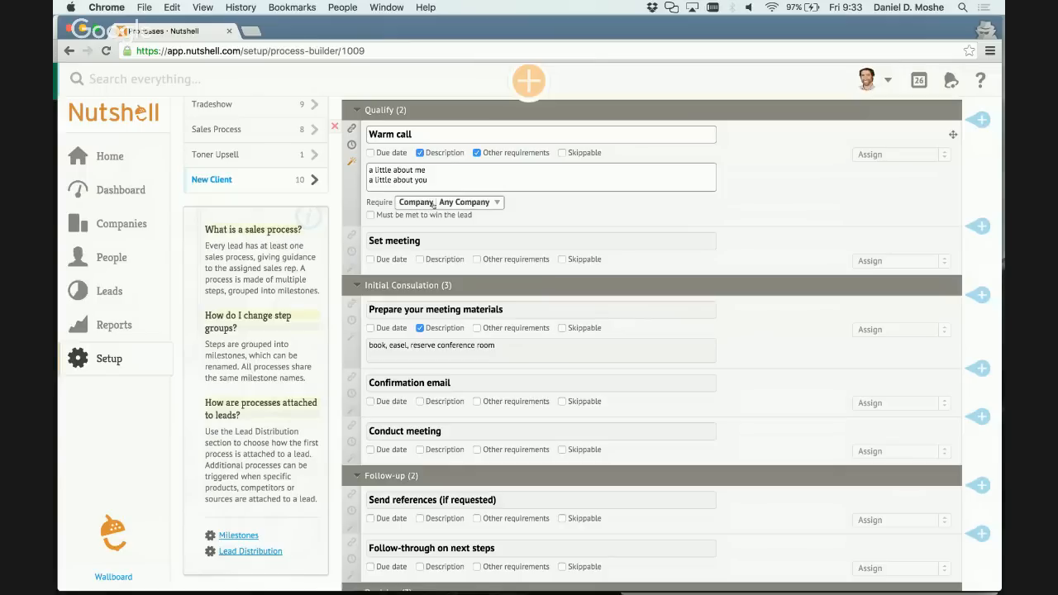
{"action": "left_click", "coordinate": [577, 152]}
{"action": "left_click", "coordinate": [577, 152]}
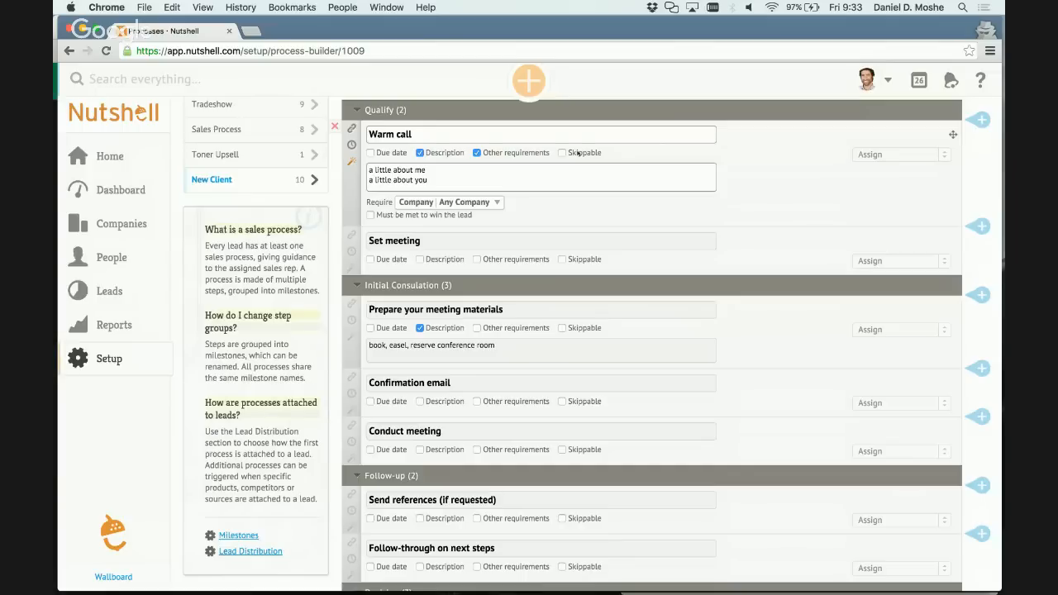
{"action": "scroll", "coordinate": [577, 152], "scroll_direction": "up", "scroll_amount": 3}
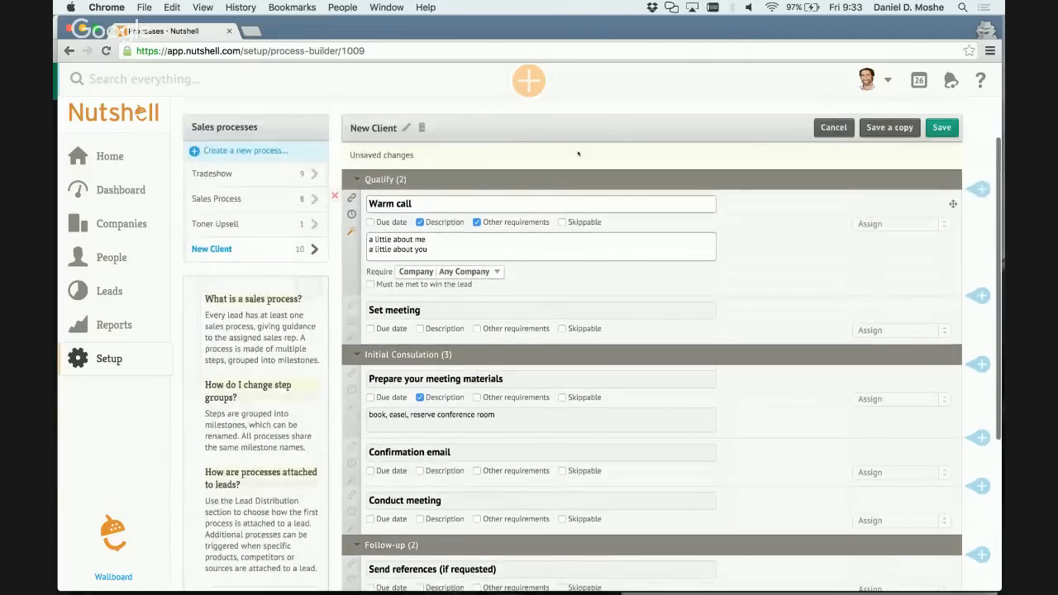
{"action": "left_click", "coordinate": [941, 129]}
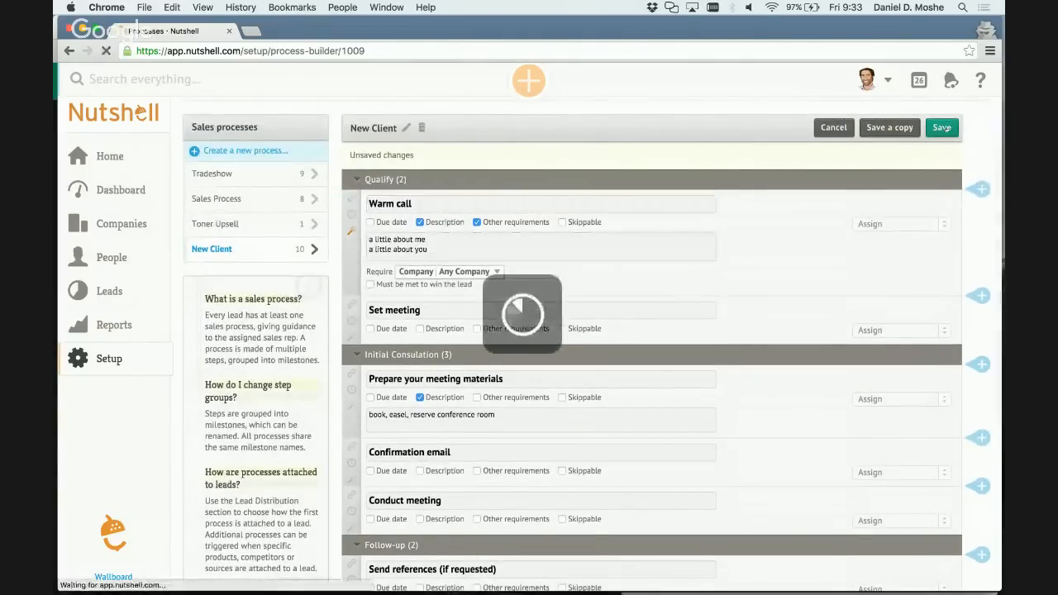
Make completion of the Warm call step a prerequisite for the Set meeting step.
{"action": "scroll", "coordinate": [675, 291], "scroll_direction": "down", "scroll_amount": 2}
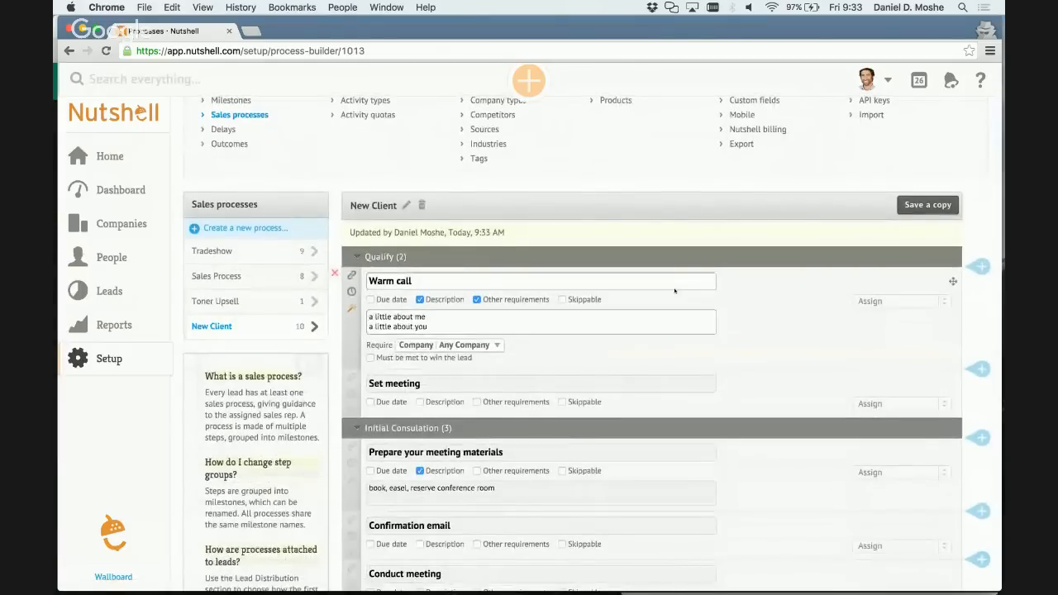
{"action": "scroll", "coordinate": [674, 291], "scroll_direction": "down", "scroll_amount": 3}
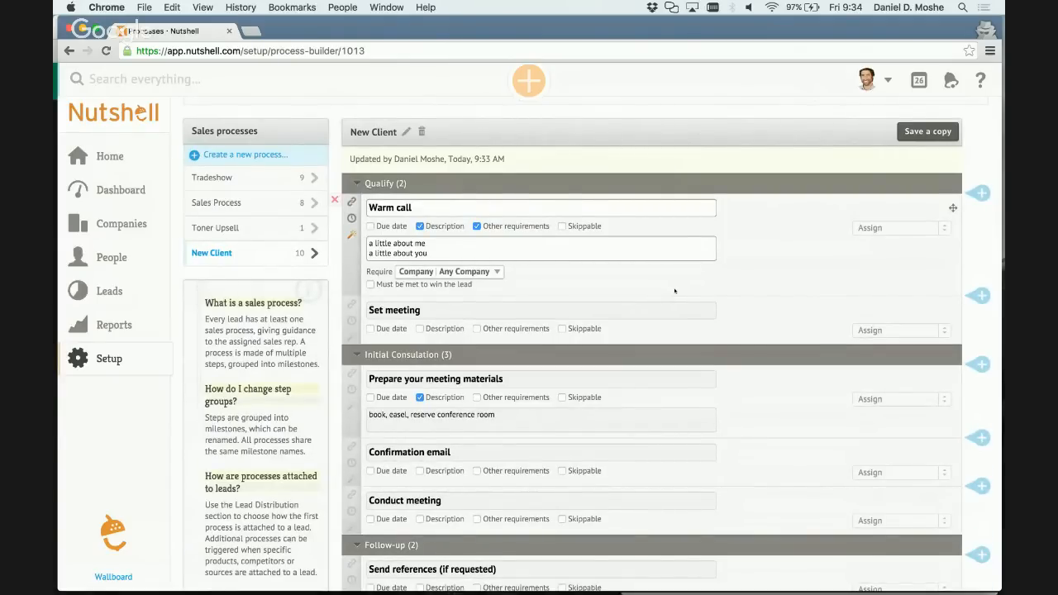
{"action": "scroll", "coordinate": [675, 290], "scroll_direction": "down", "scroll_amount": 1}
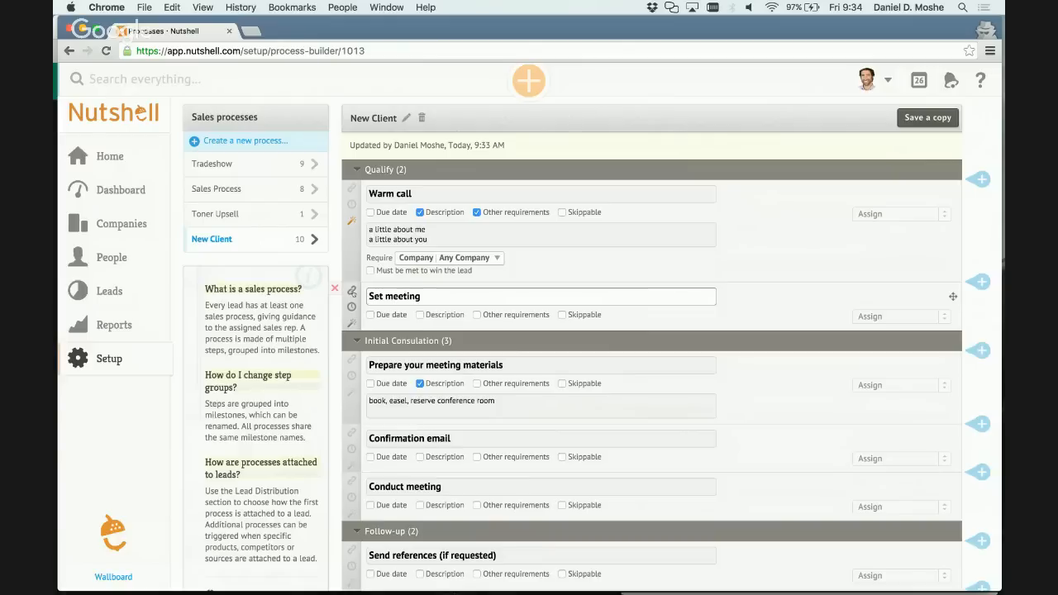
{"action": "left_click", "coordinate": [352, 292]}
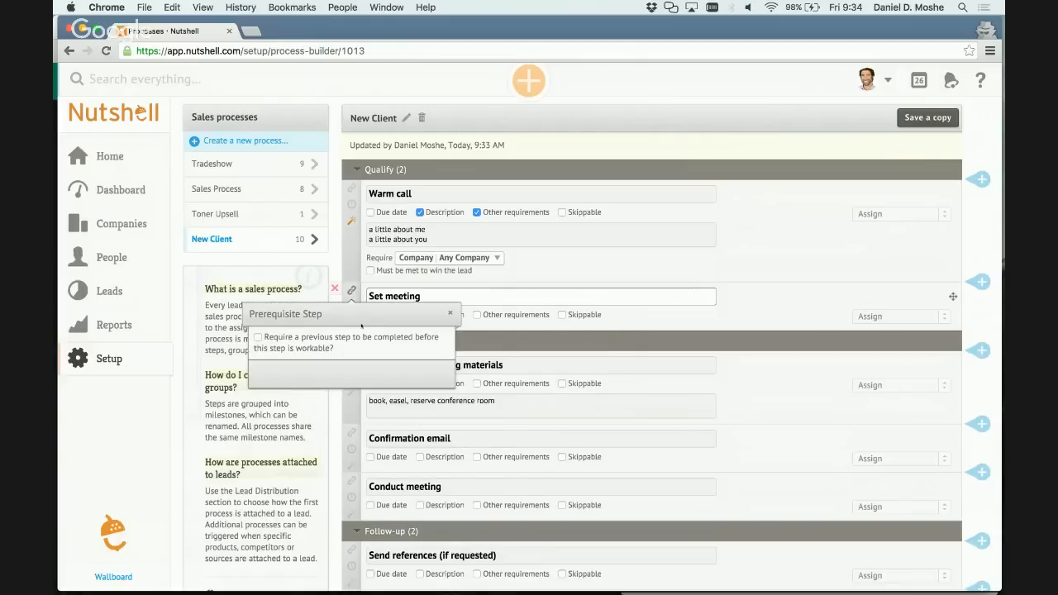
{"action": "left_click", "coordinate": [258, 338]}
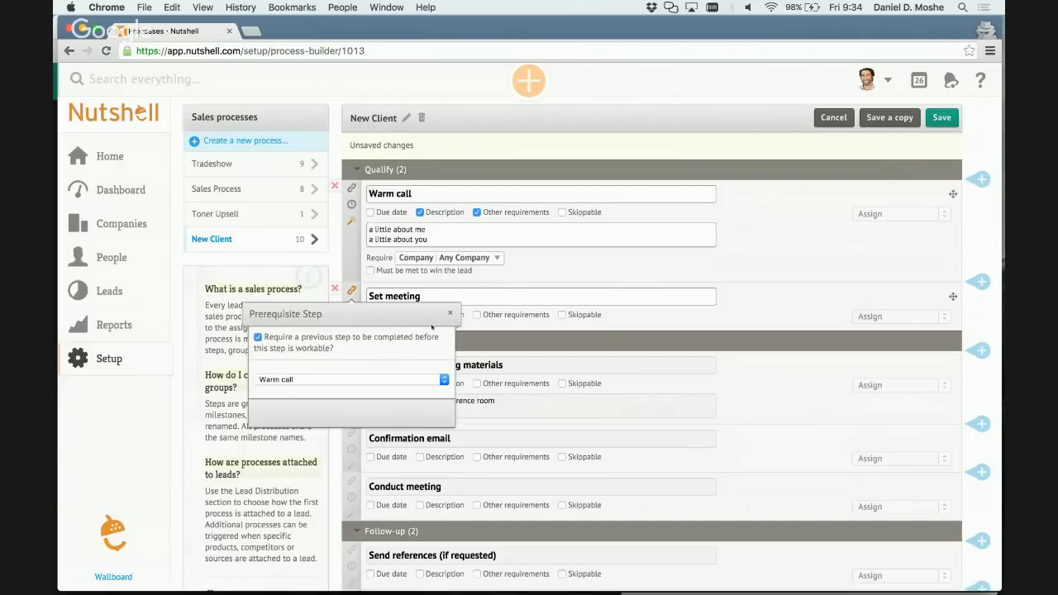
{"action": "left_click", "coordinate": [449, 315]}
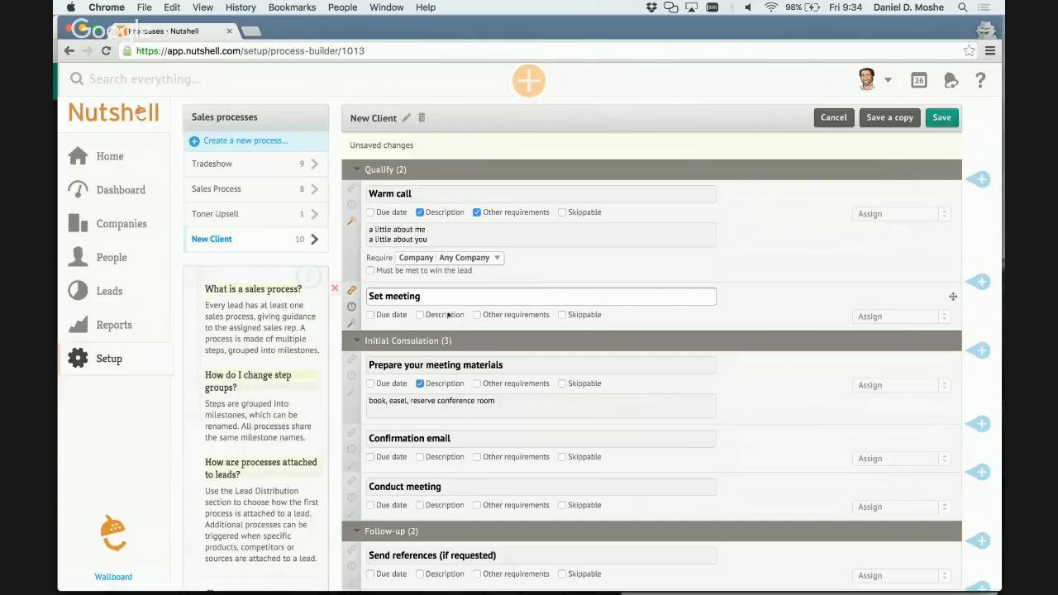
Save the New Client process with the new Set meeting prerequisite, staying on the process page.
{"action": "scroll", "coordinate": [389, 429], "scroll_direction": "down", "scroll_amount": 5}
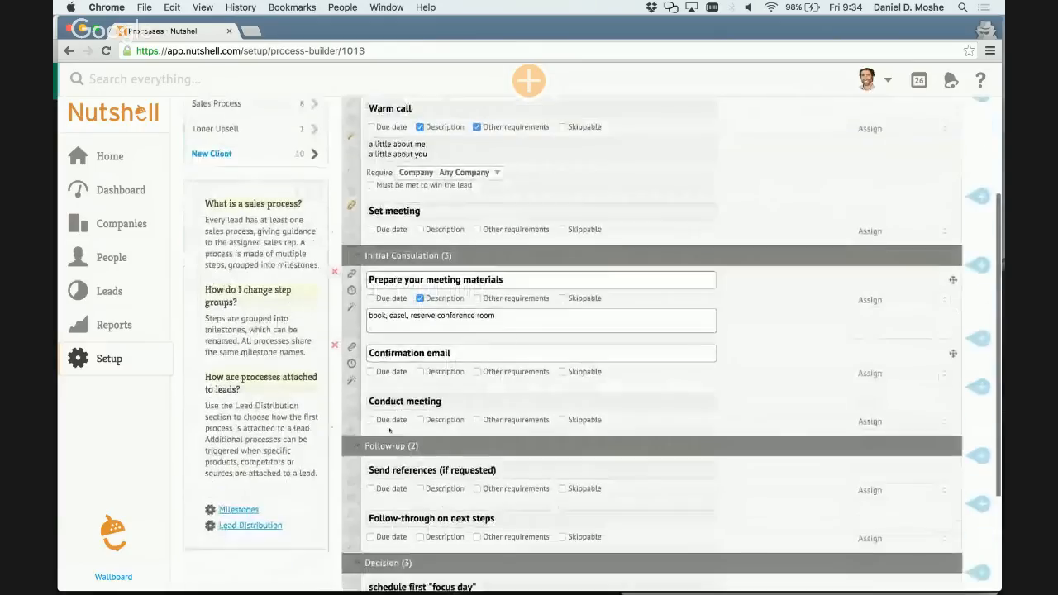
{"action": "scroll", "coordinate": [390, 429], "scroll_direction": "down", "scroll_amount": 2}
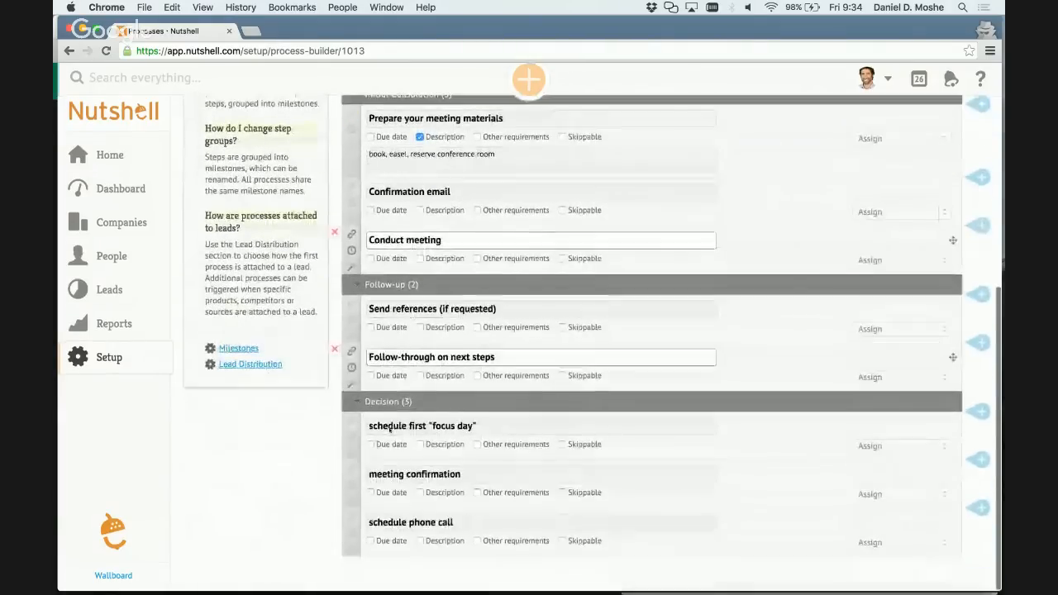
{"action": "scroll", "coordinate": [389, 429], "scroll_direction": "up", "scroll_amount": 7}
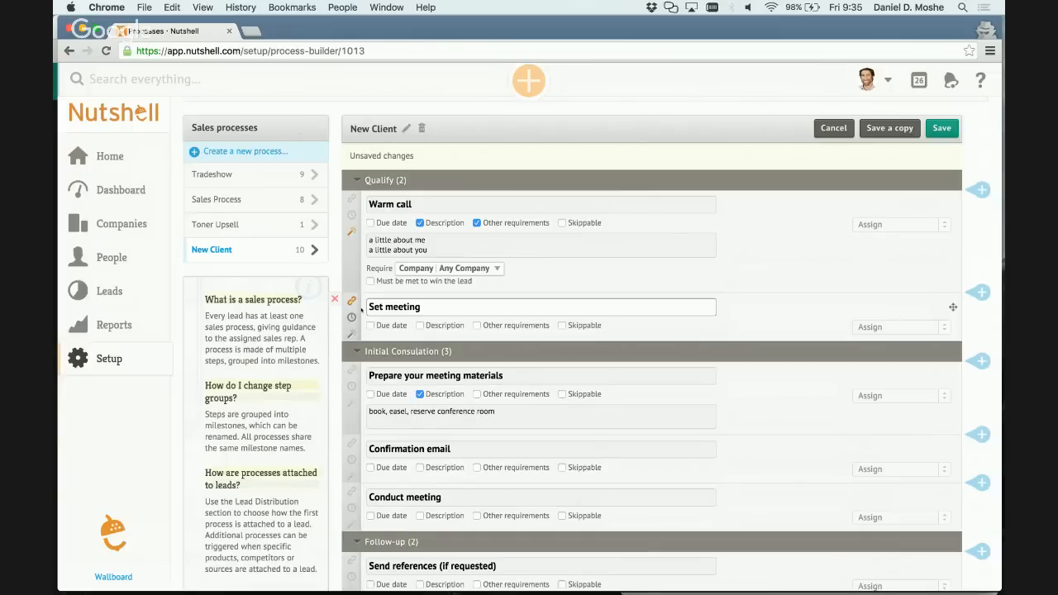
{"action": "mouse_move", "coordinate": [142, 110]}
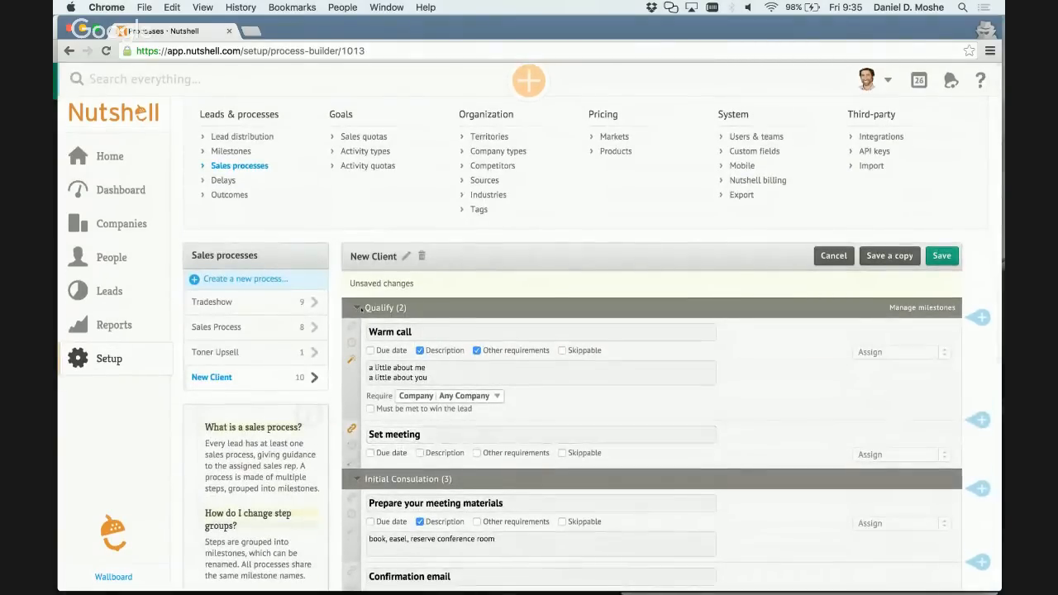
{"action": "left_click", "coordinate": [224, 180]}
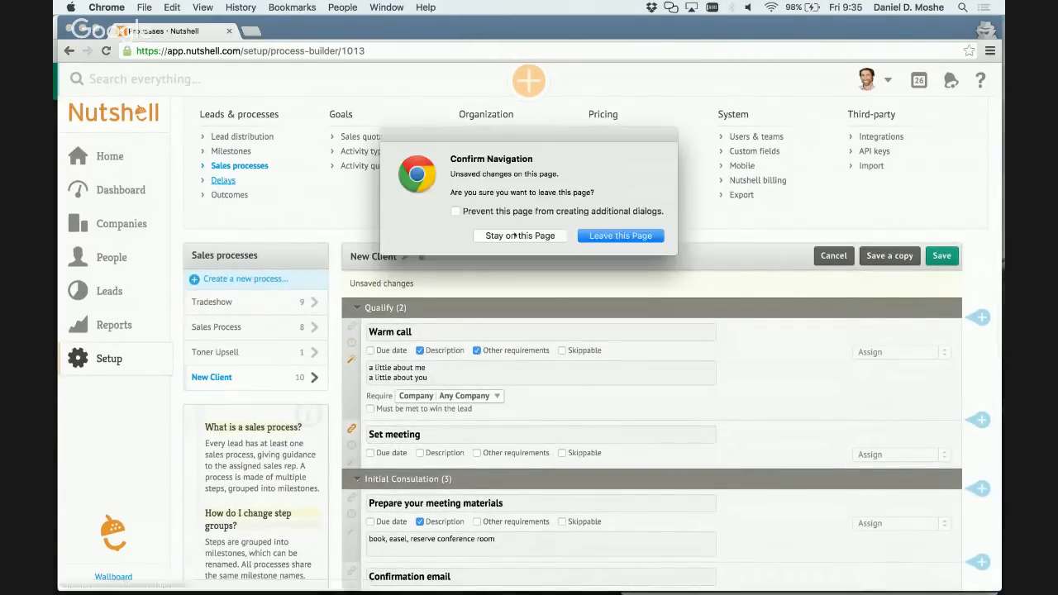
{"action": "left_click", "coordinate": [520, 236]}
{"action": "left_click", "coordinate": [943, 257]}
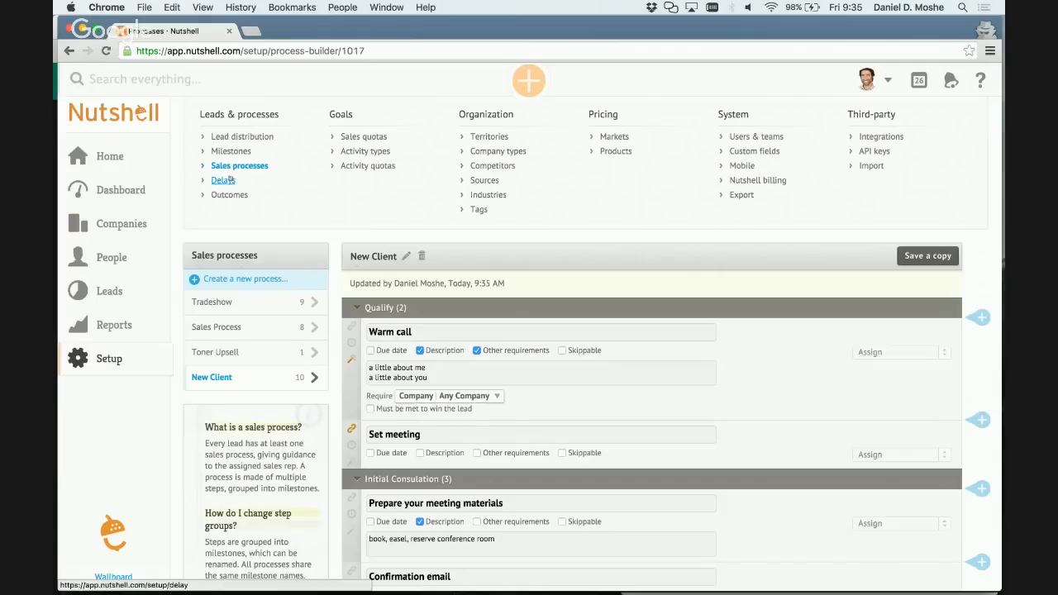
Allow the Set meeting step to be delayed with the On vacation excuse and save the process.
{"action": "scroll", "coordinate": [292, 210], "scroll_direction": "down", "scroll_amount": 3}
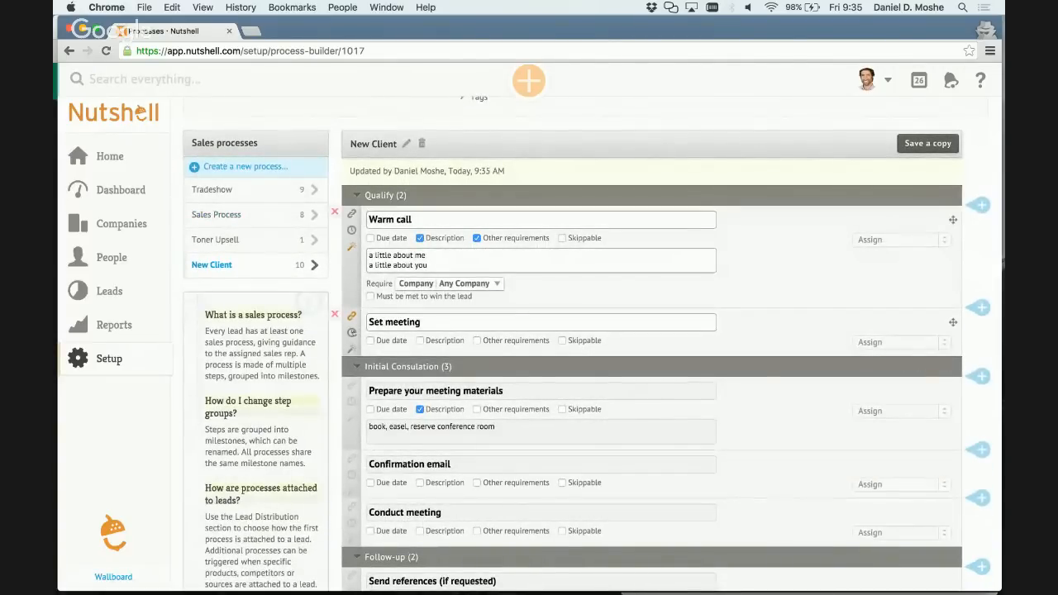
{"action": "left_click", "coordinate": [351, 332]}
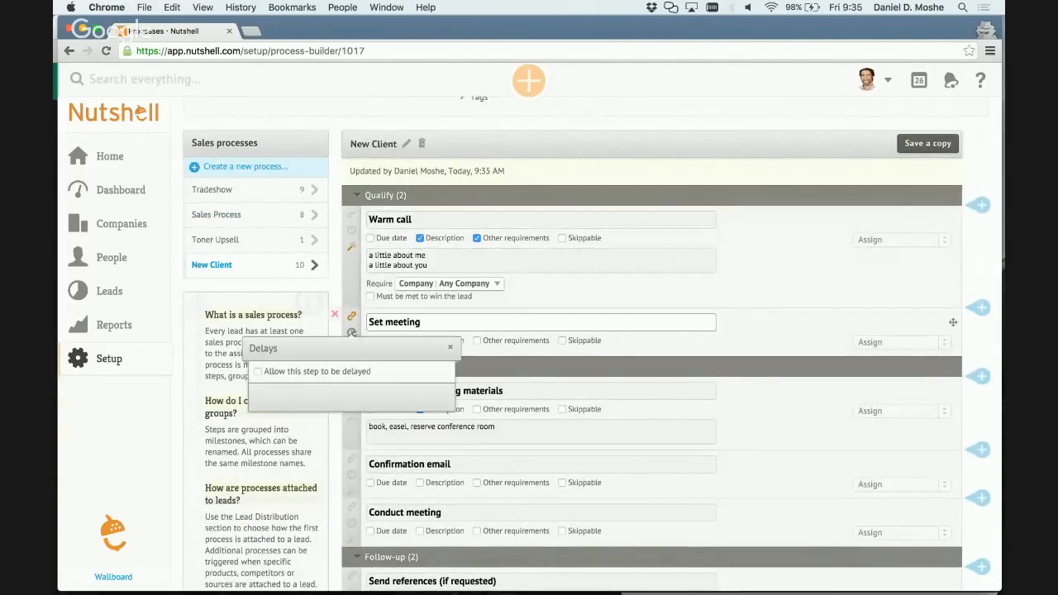
{"action": "left_click", "coordinate": [339, 373]}
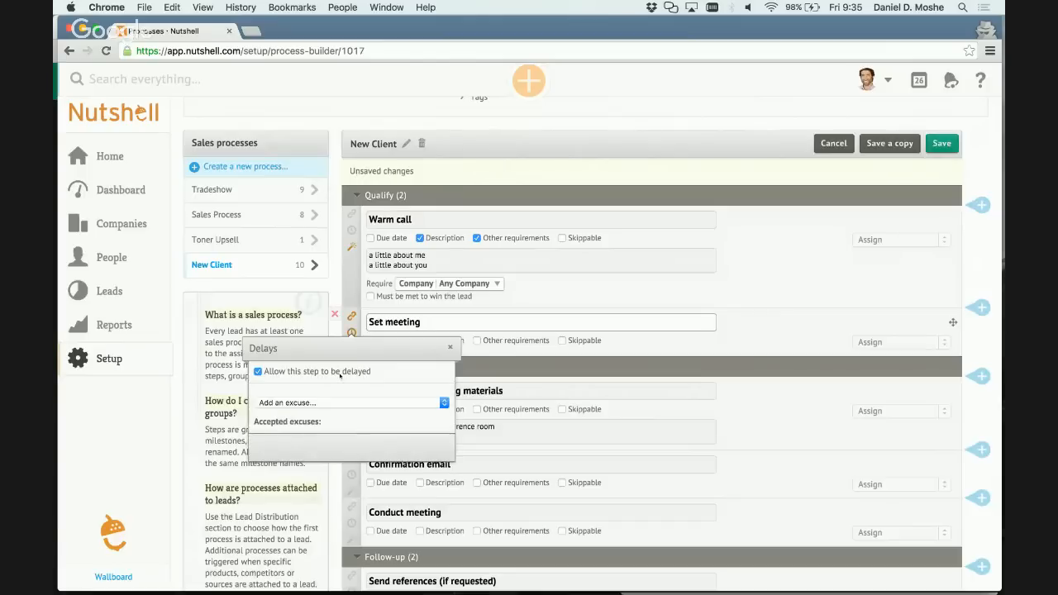
{"action": "left_click", "coordinate": [330, 402]}
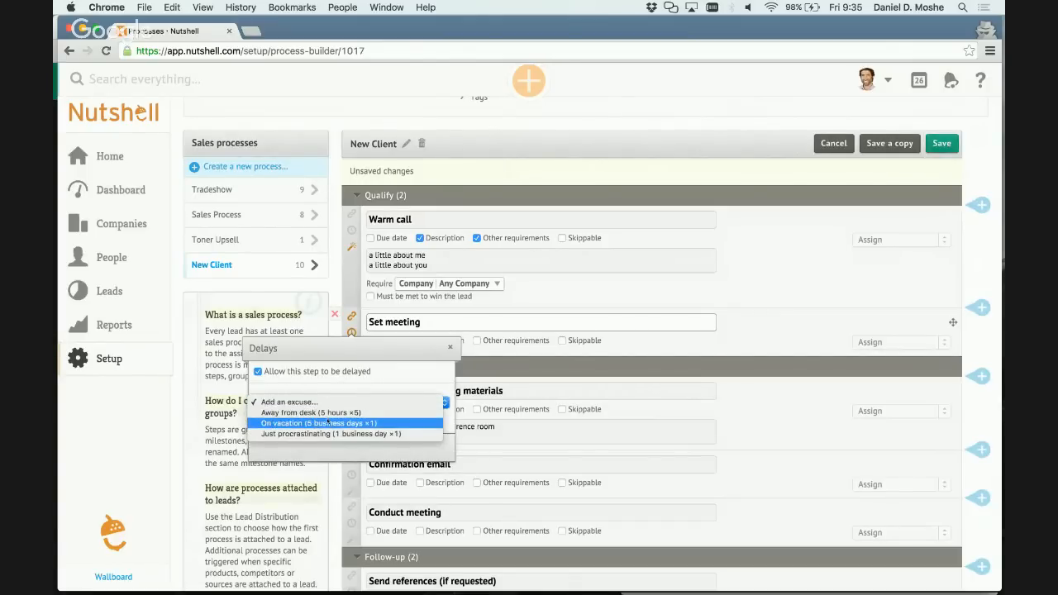
{"action": "left_click", "coordinate": [329, 424]}
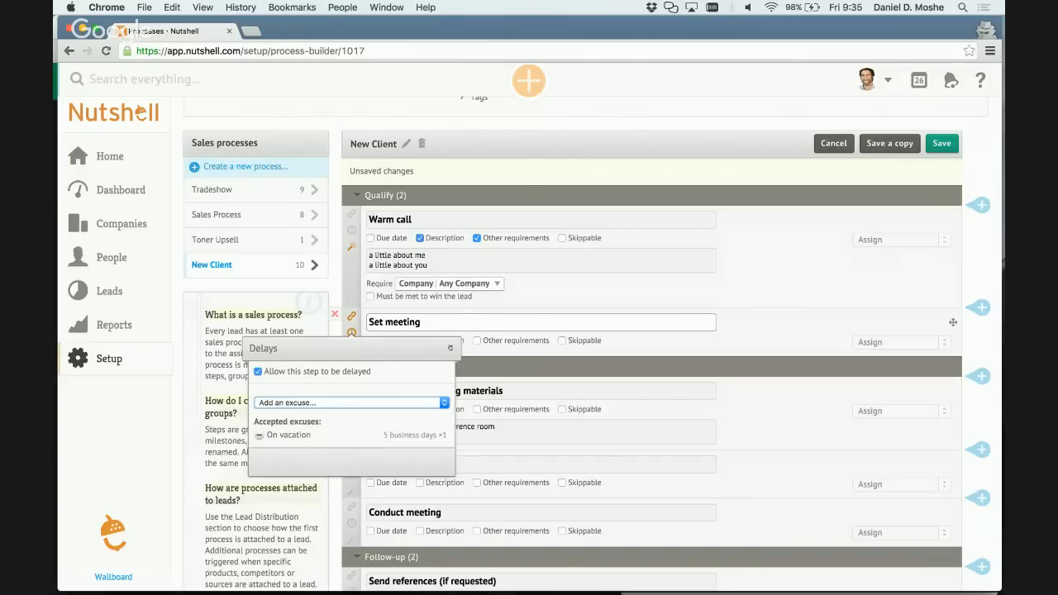
{"action": "left_click", "coordinate": [450, 348]}
{"action": "left_click", "coordinate": [353, 333]}
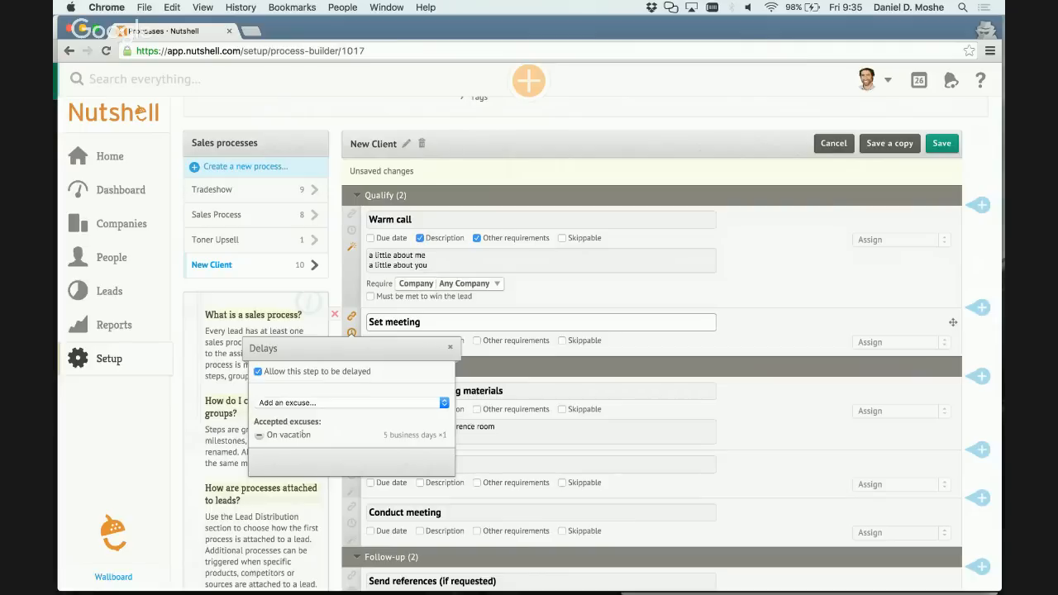
{"action": "left_click_drag", "start_coordinate": [386, 432], "coordinate": [446, 435]}
{"action": "left_click", "coordinate": [943, 144]}
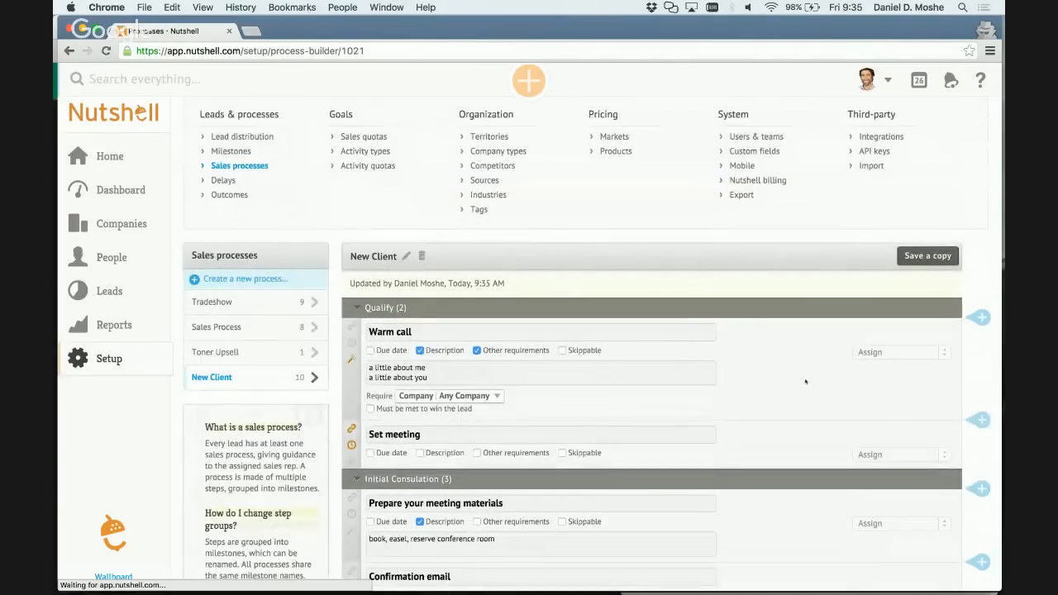
Examine the trigger conditions and available action types for the Confirmation email step under Initial Consulation, without choosing an action.
{"action": "scroll", "coordinate": [805, 381], "scroll_direction": "down", "scroll_amount": 5}
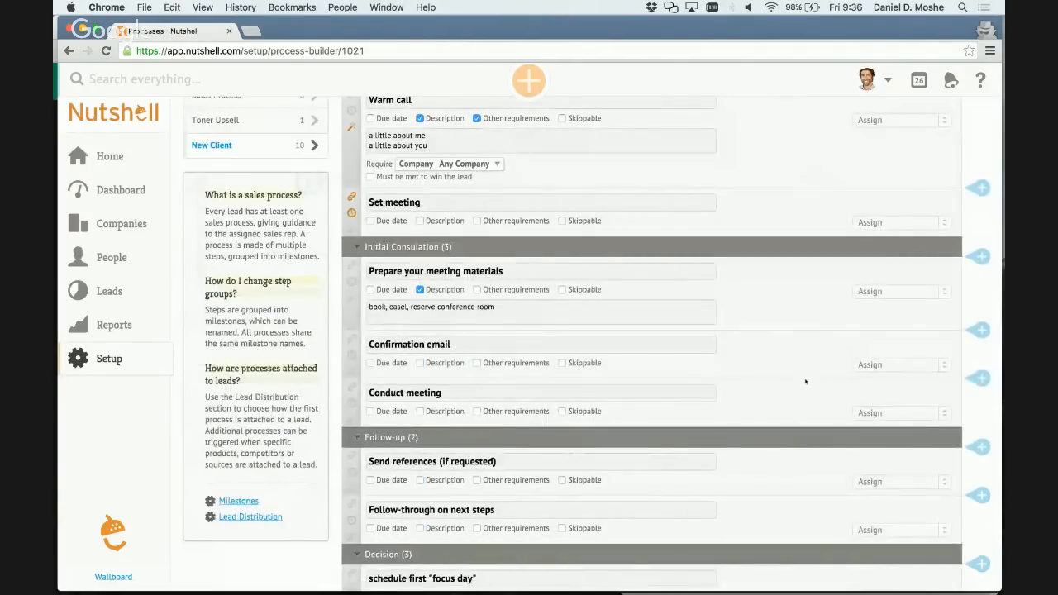
{"action": "scroll", "coordinate": [806, 381], "scroll_direction": "down", "scroll_amount": 1}
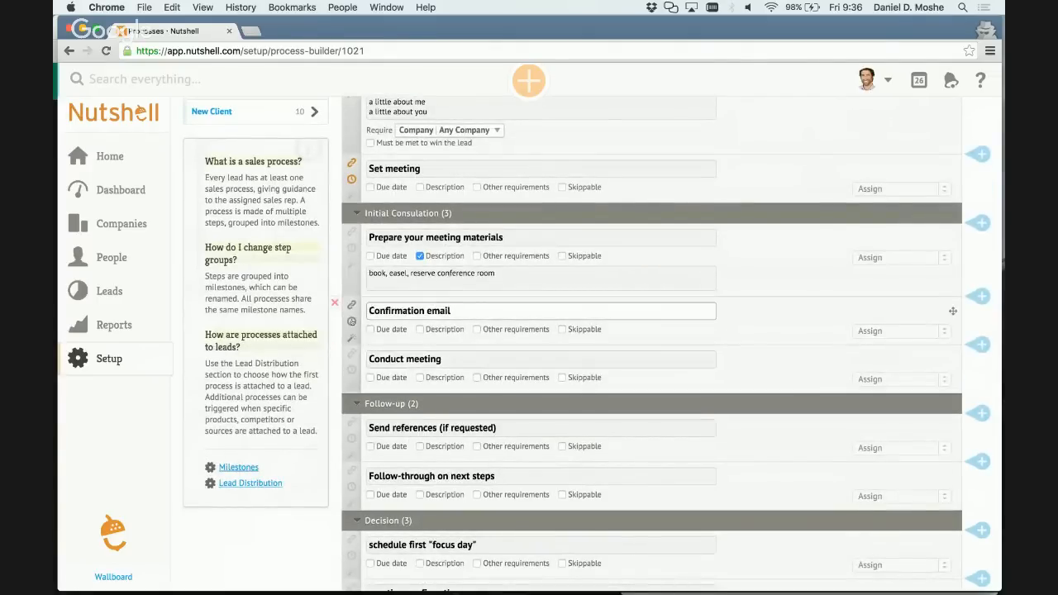
{"action": "left_click", "coordinate": [350, 337]}
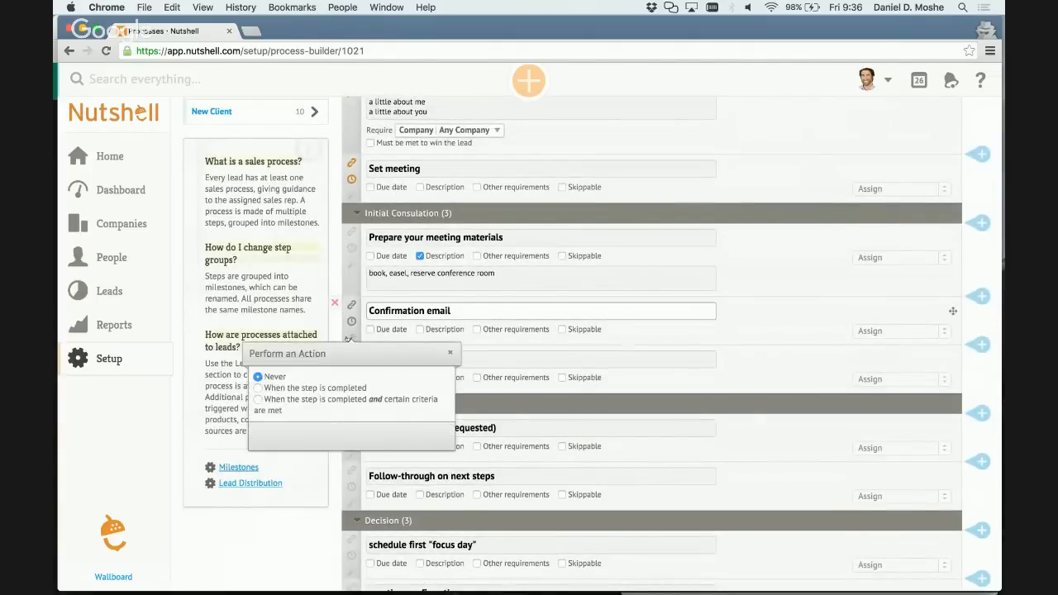
{"action": "left_click", "coordinate": [335, 400]}
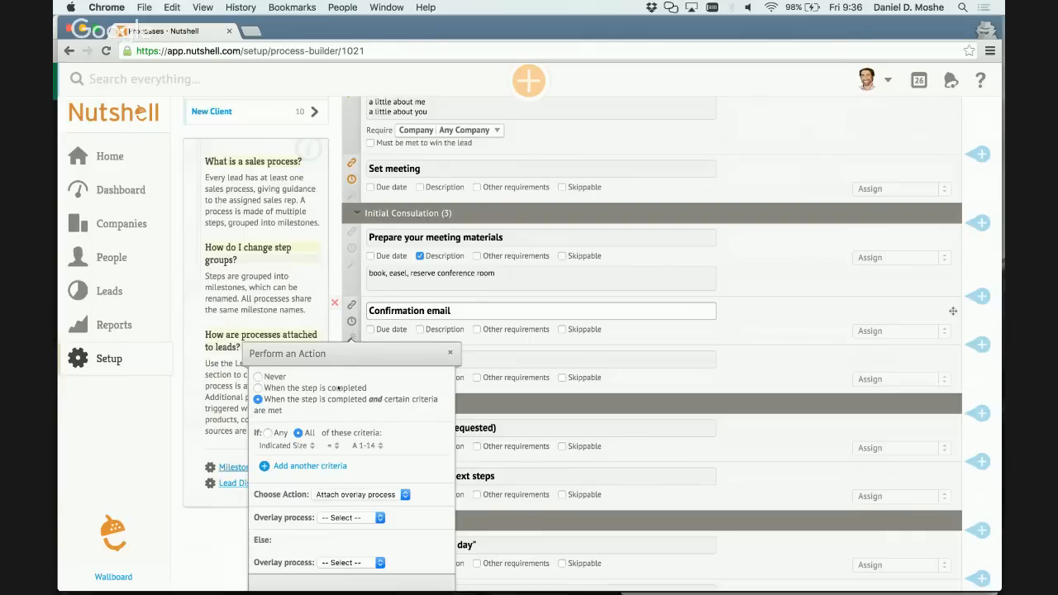
{"action": "left_click", "coordinate": [338, 388]}
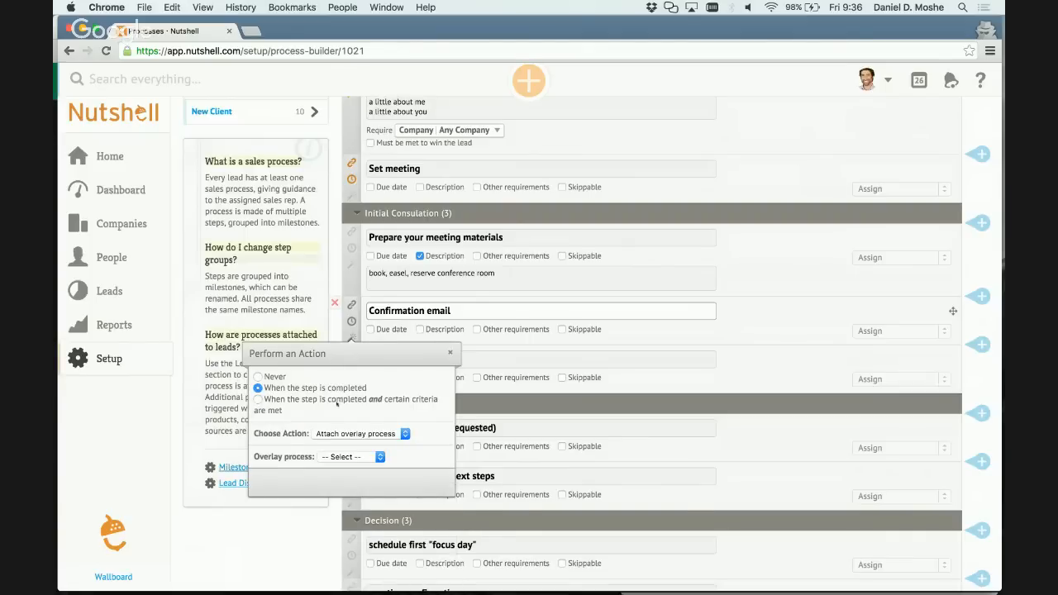
{"action": "left_click", "coordinate": [341, 400]}
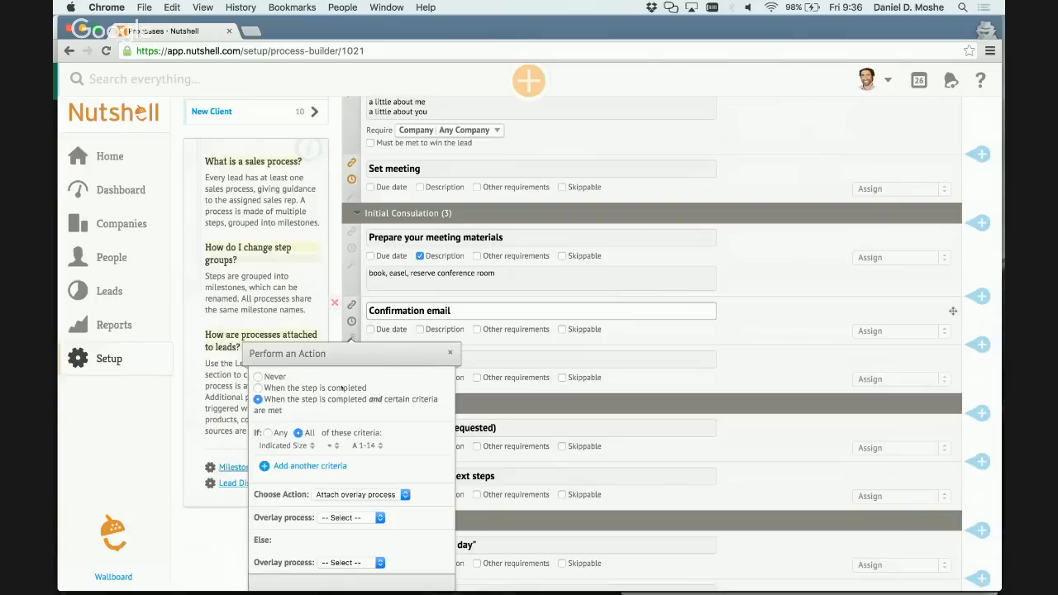
{"action": "left_click", "coordinate": [341, 388]}
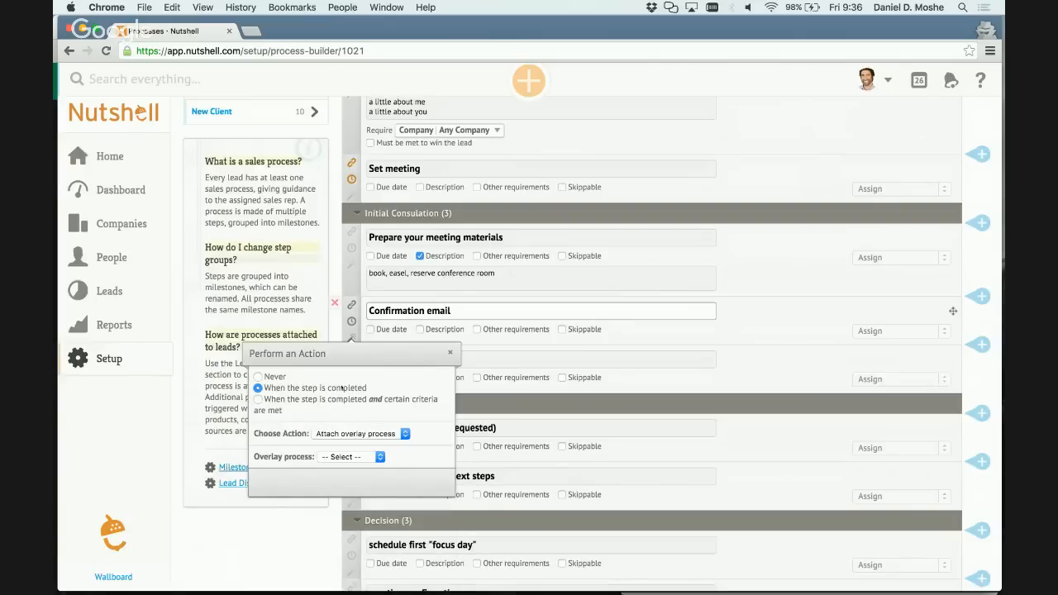
{"action": "scroll", "coordinate": [341, 388], "scroll_direction": "down", "scroll_amount": 1}
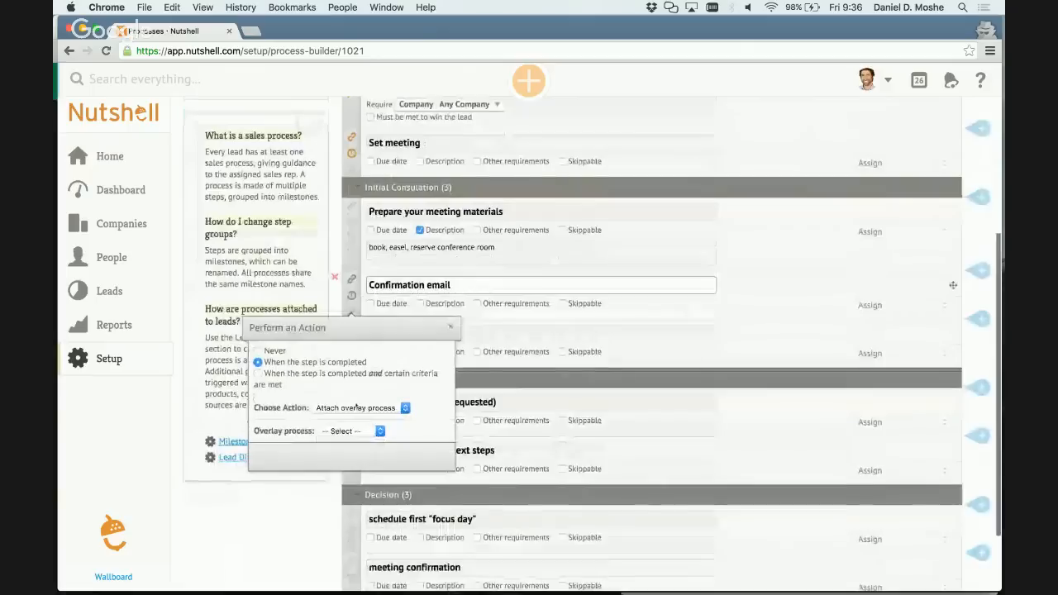
{"action": "left_click", "coordinate": [367, 408]}
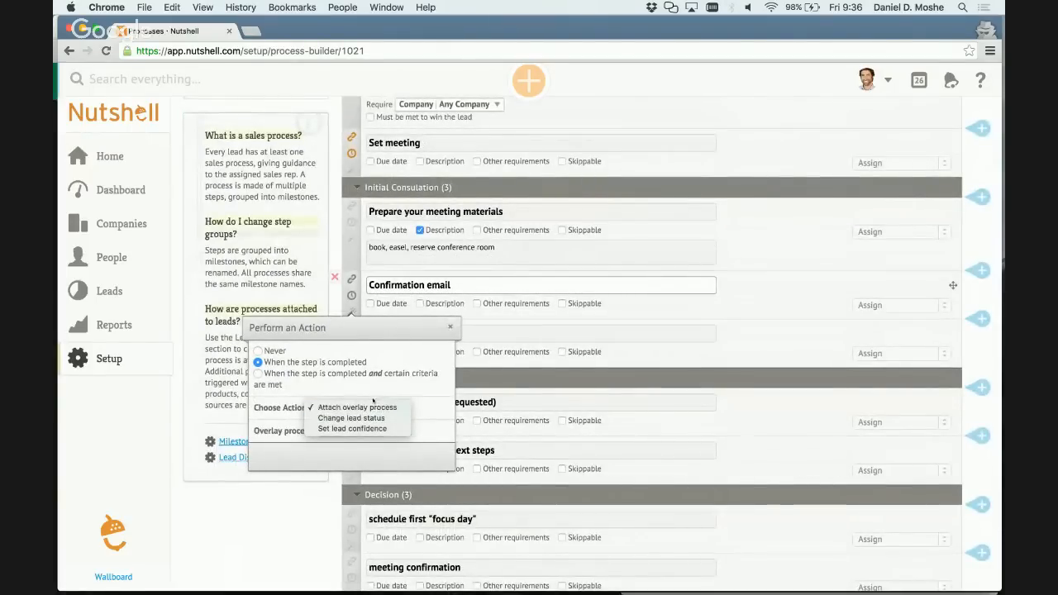
{"action": "left_click", "coordinate": [450, 327]}
{"action": "left_click", "coordinate": [450, 326]}
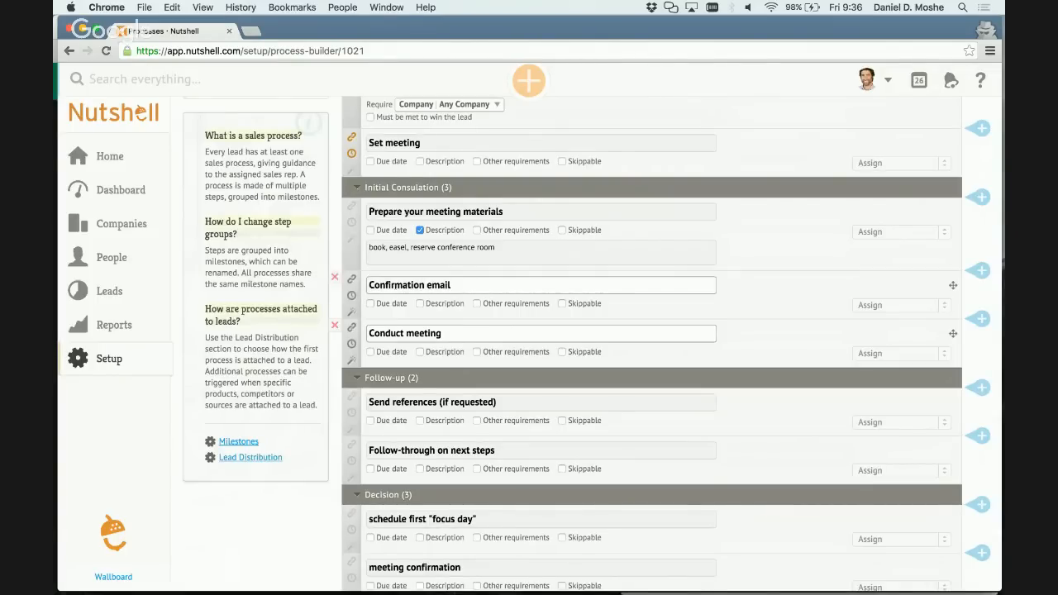
{"action": "scroll", "coordinate": [450, 325], "scroll_direction": "up", "scroll_amount": 2}
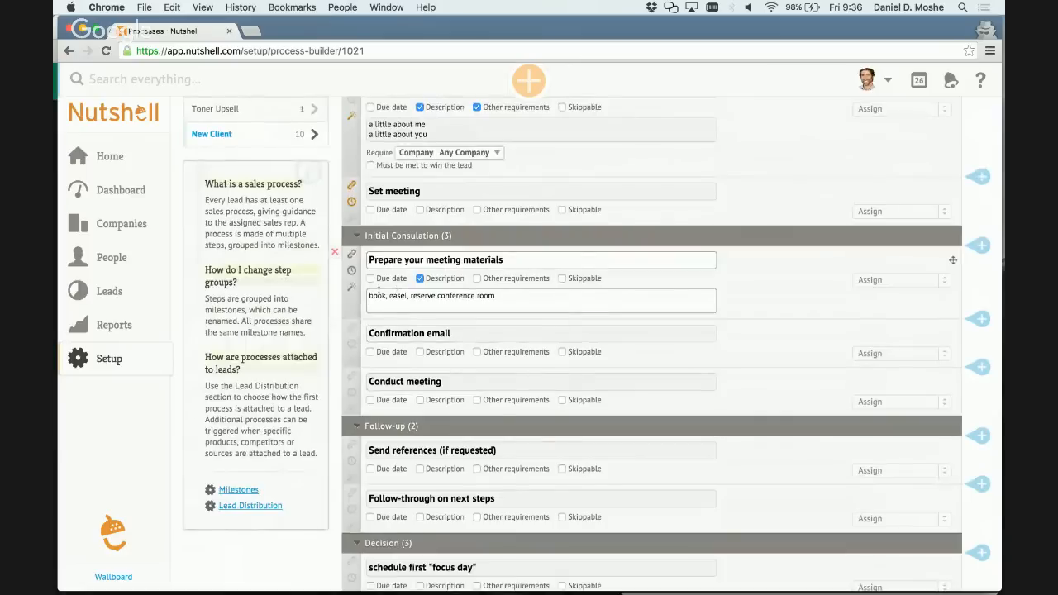
{"action": "left_click", "coordinate": [352, 291]}
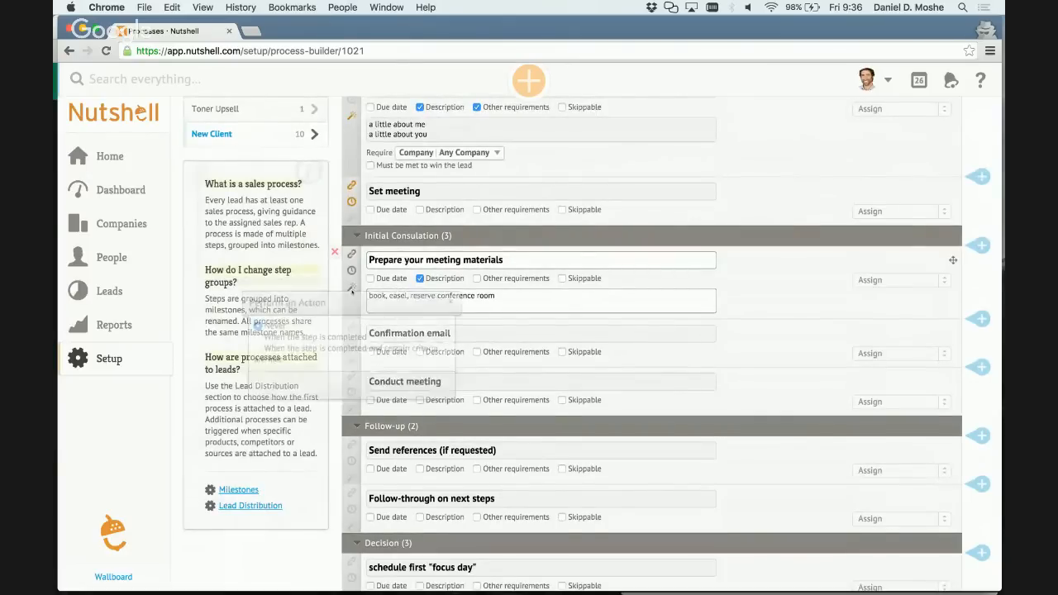
{"action": "left_click", "coordinate": [347, 338]}
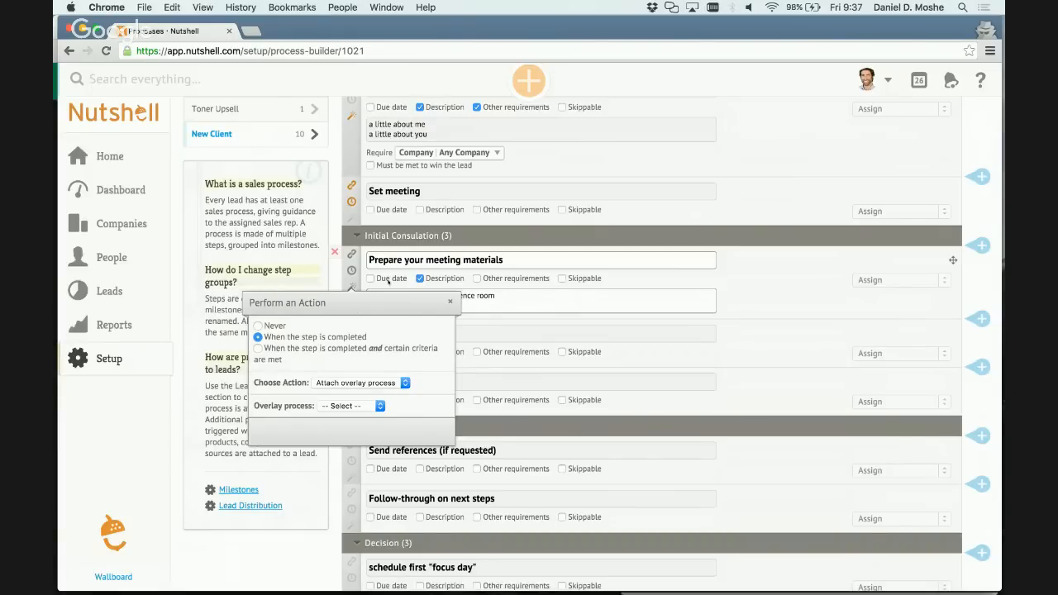
{"action": "left_click", "coordinate": [337, 226]}
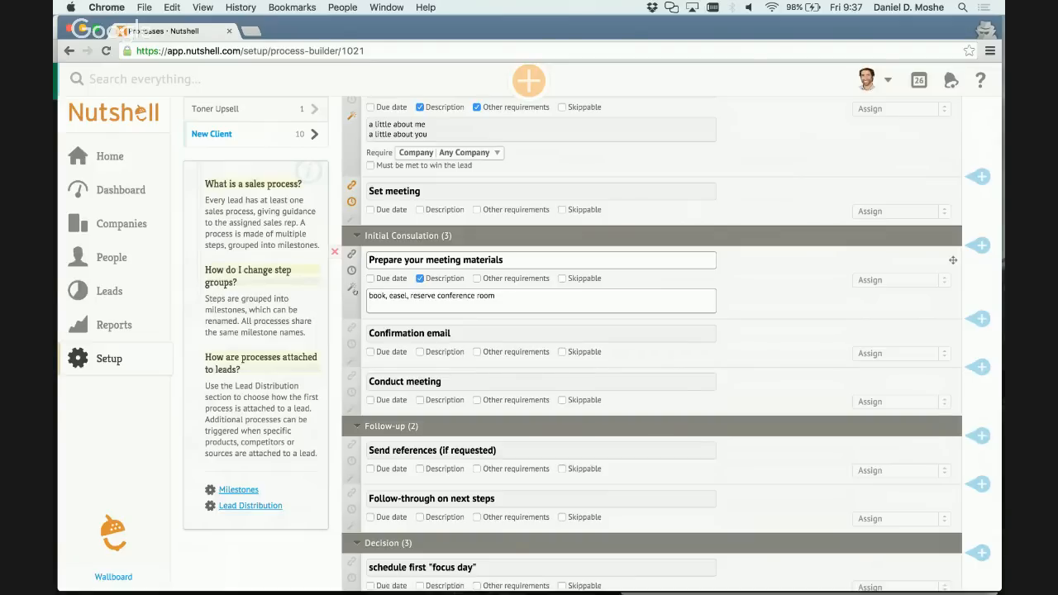
Try to start a new sales process, stay on the New Client page instead and save its pending changes.
{"action": "scroll", "coordinate": [308, 117], "scroll_direction": "up", "scroll_amount": 2}
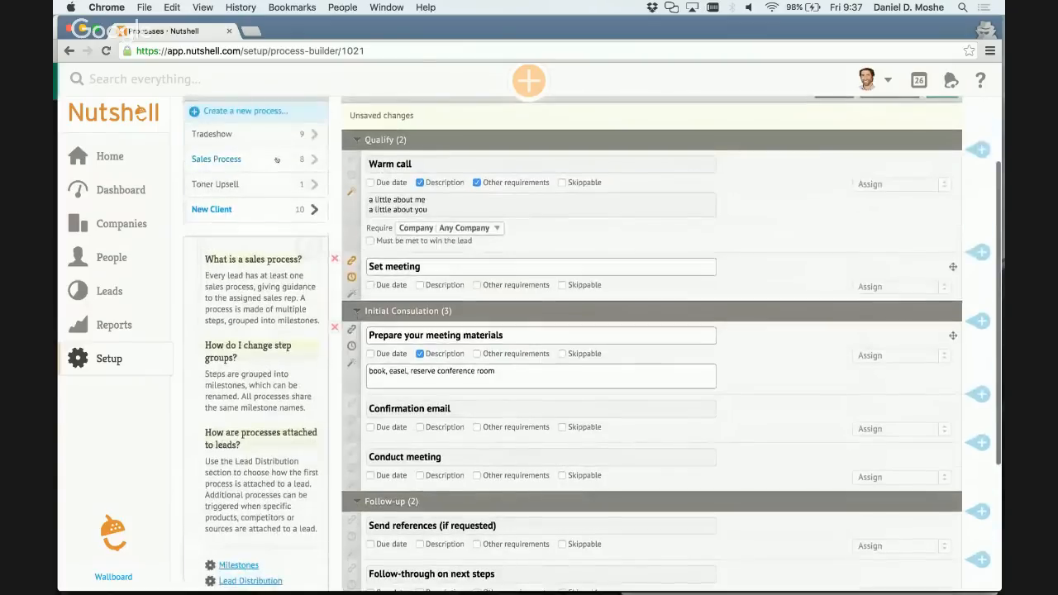
{"action": "left_click", "coordinate": [269, 113]}
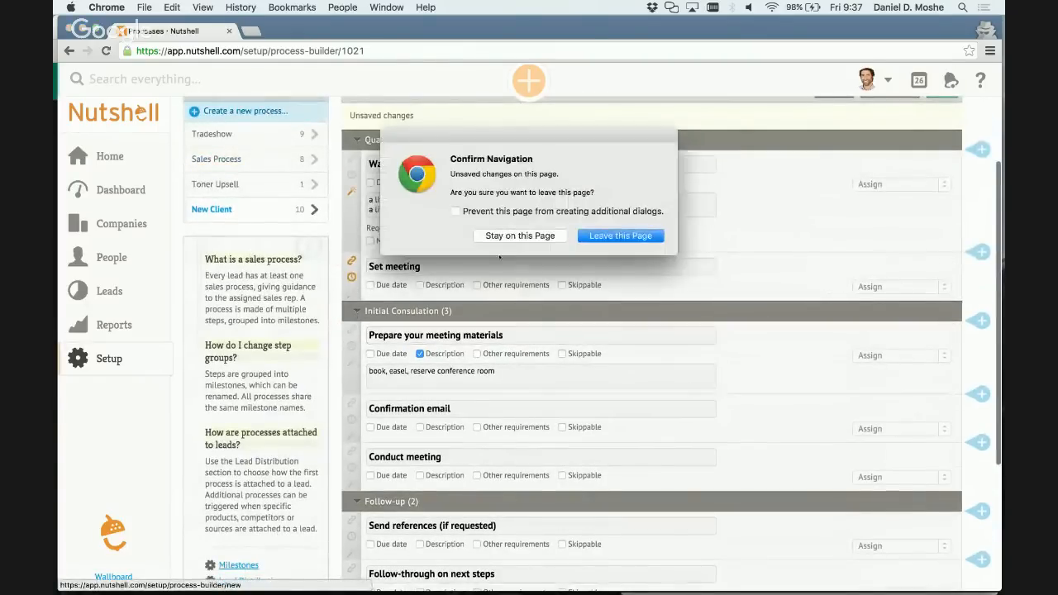
{"action": "left_click", "coordinate": [543, 237]}
{"action": "scroll", "coordinate": [548, 234], "scroll_direction": "up", "scroll_amount": 4}
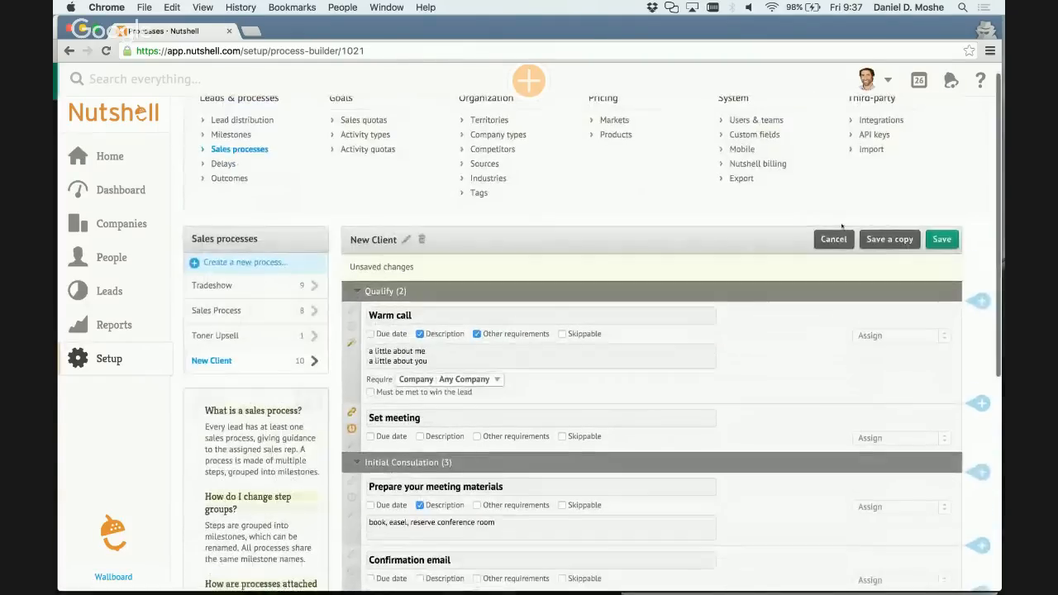
{"action": "left_click", "coordinate": [942, 239]}
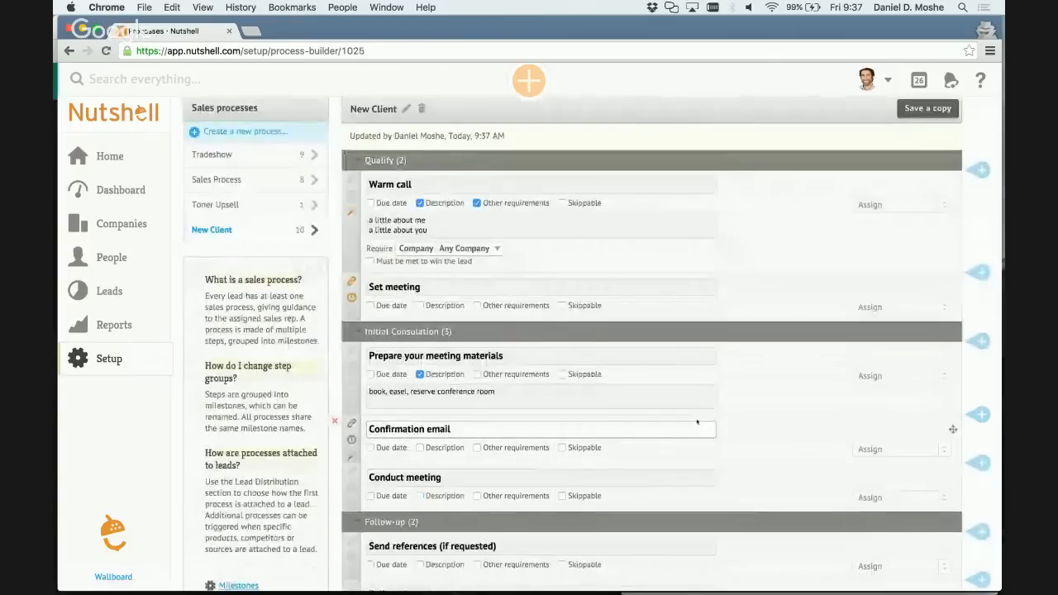
Examine which overlay processes can be attached when the Prepare your meeting materials step is completed, without choosing one.
{"action": "scroll", "coordinate": [697, 421], "scroll_direction": "down", "scroll_amount": 1}
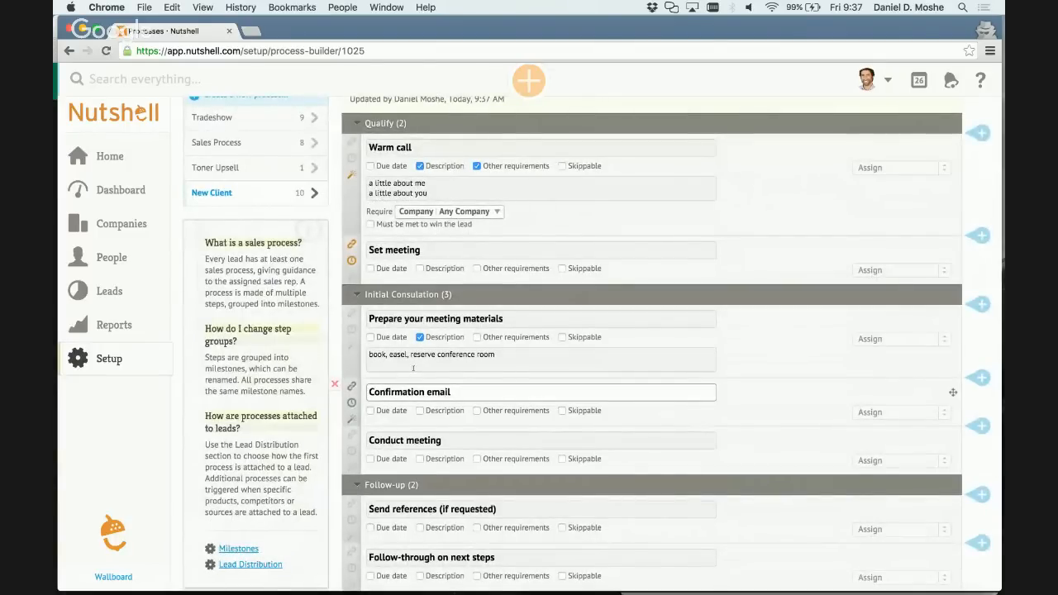
{"action": "left_click", "coordinate": [367, 349]}
{"action": "left_click", "coordinate": [353, 346]}
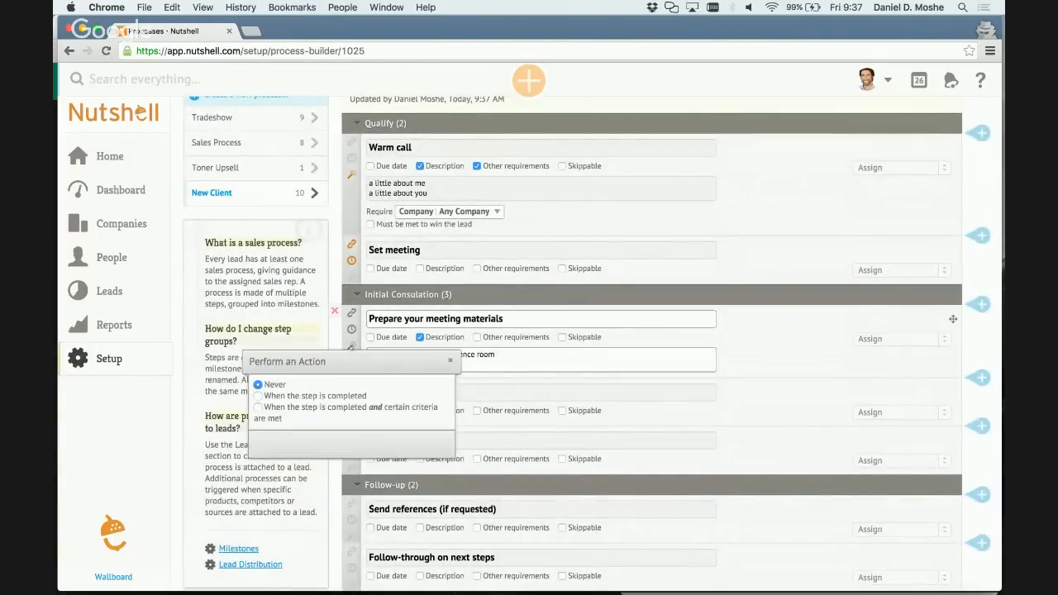
{"action": "left_click", "coordinate": [258, 396]}
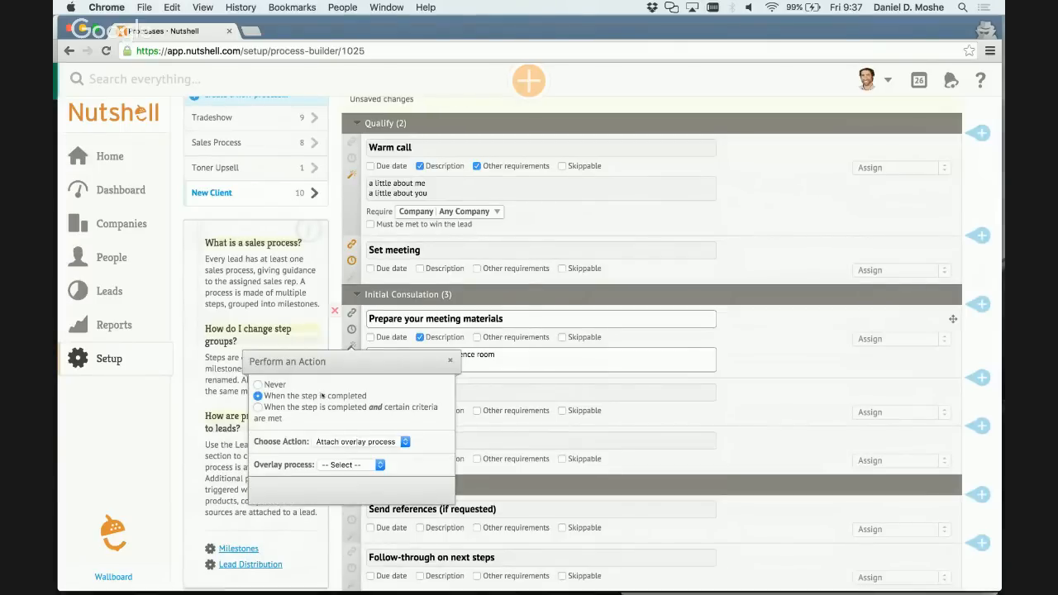
{"action": "left_click", "coordinate": [371, 464]}
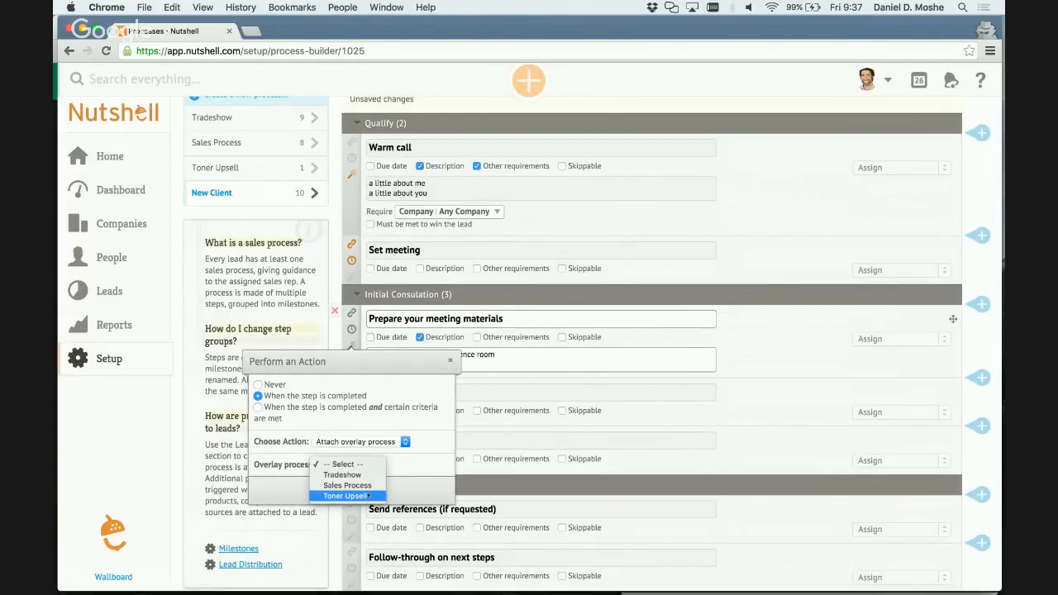
{"action": "left_click", "coordinate": [446, 392]}
{"action": "left_click", "coordinate": [450, 361]}
Save the pending New Client changes, then create a new sales process named Reserve C-room.
{"action": "scroll", "coordinate": [284, 240], "scroll_direction": "up", "scroll_amount": 2}
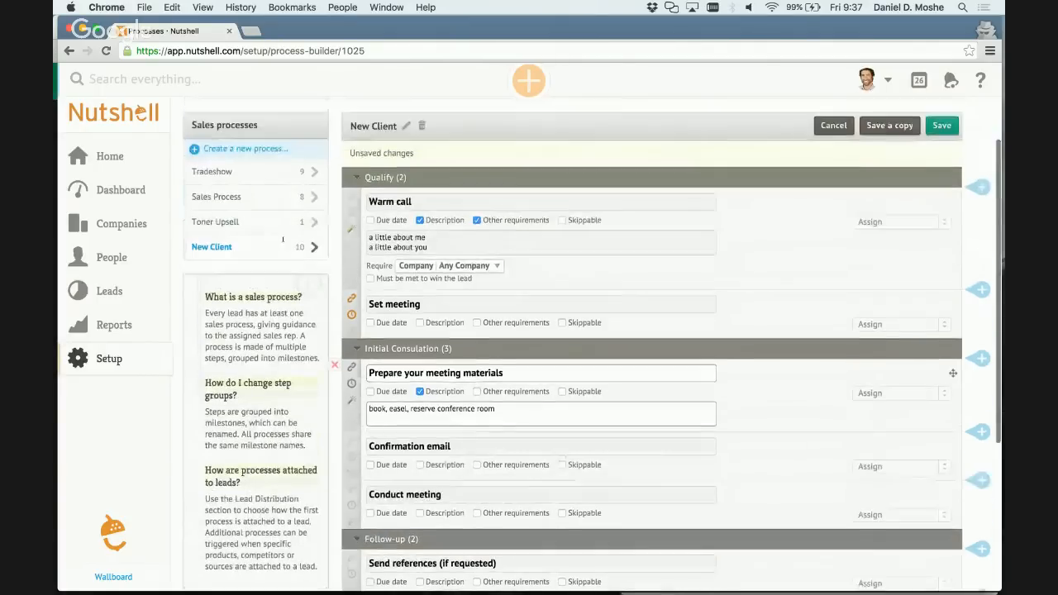
{"action": "left_click", "coordinate": [250, 148]}
{"action": "left_click", "coordinate": [532, 234]}
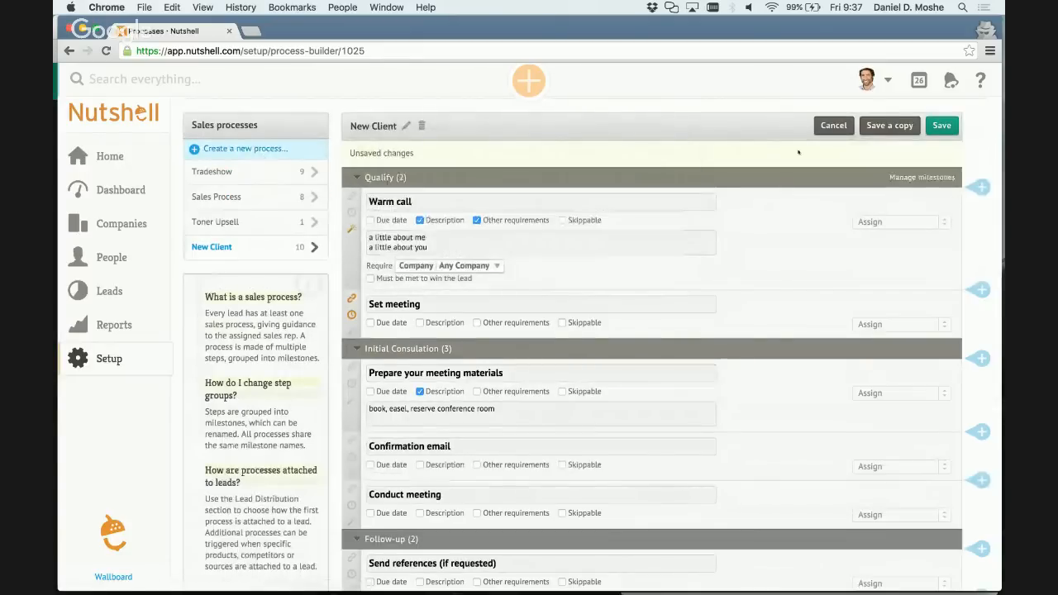
{"action": "left_click", "coordinate": [234, 149]}
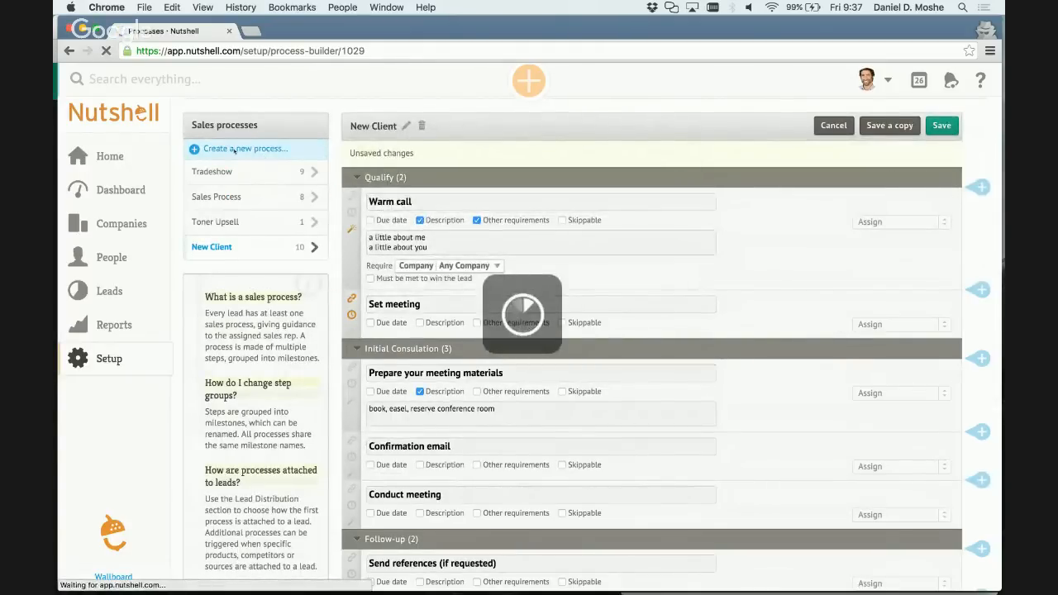
{"action": "left_click", "coordinate": [253, 279]}
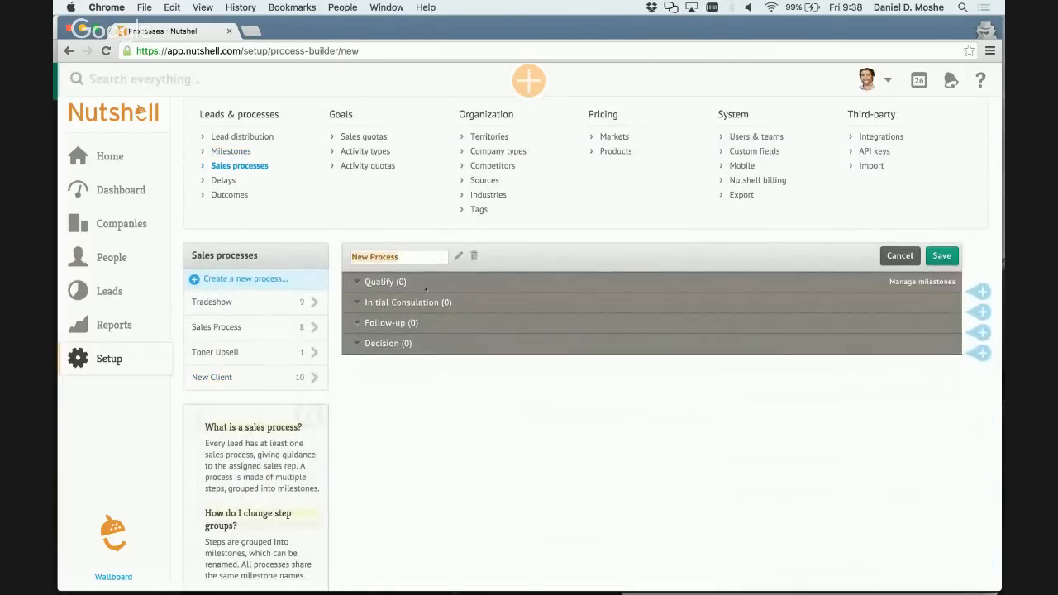
{"action": "type", "text": "Reserve C-room"}
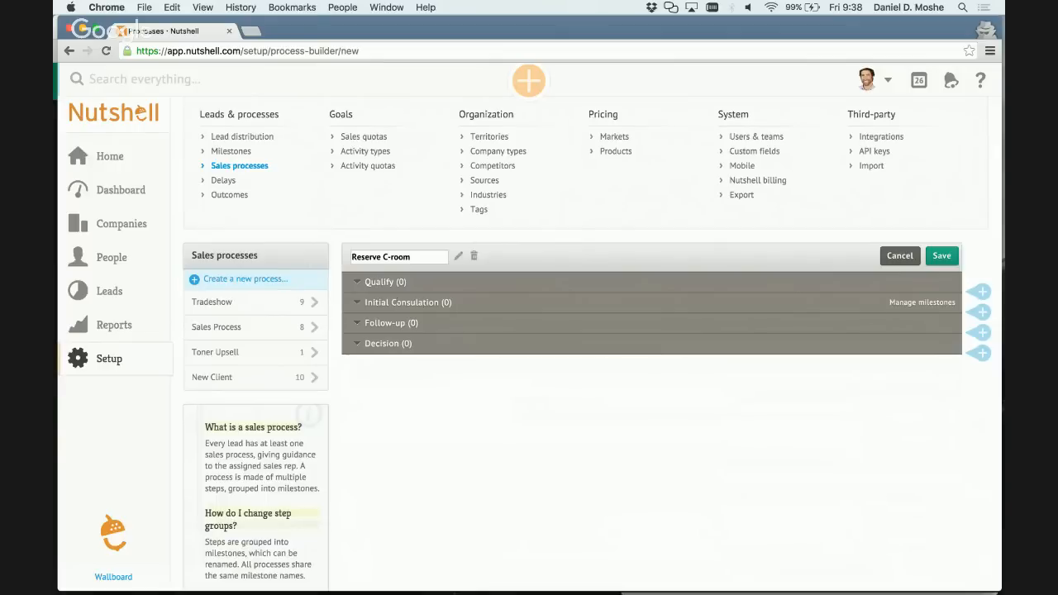
{"action": "key", "text": "Return"}
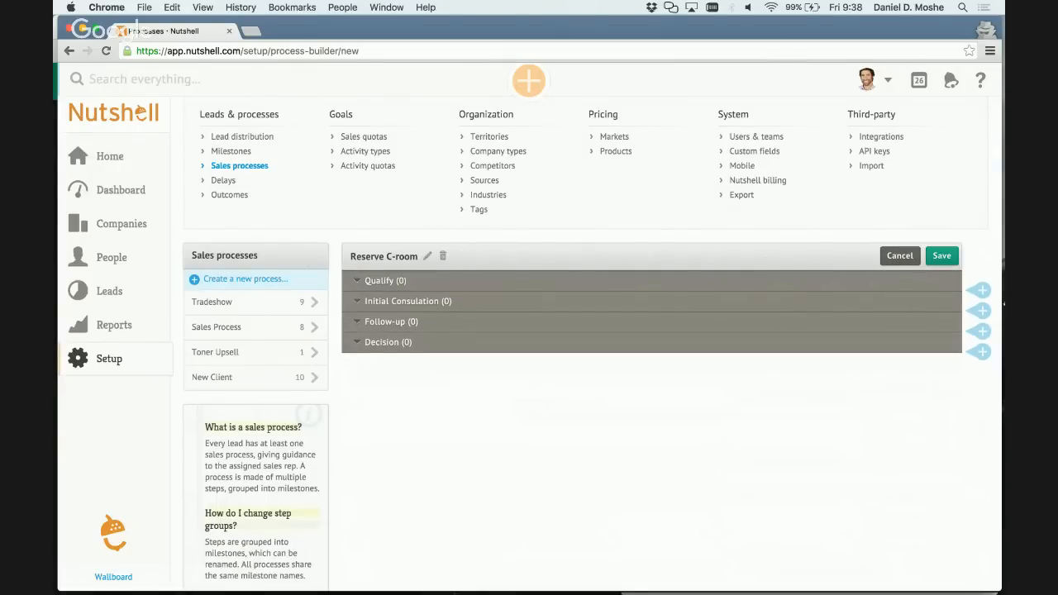
Add a "reserve conference room" step under Initial Consulation in the Reserve C-room process and save it.
{"action": "left_click", "coordinate": [981, 310]}
{"action": "type", "text": "re"}
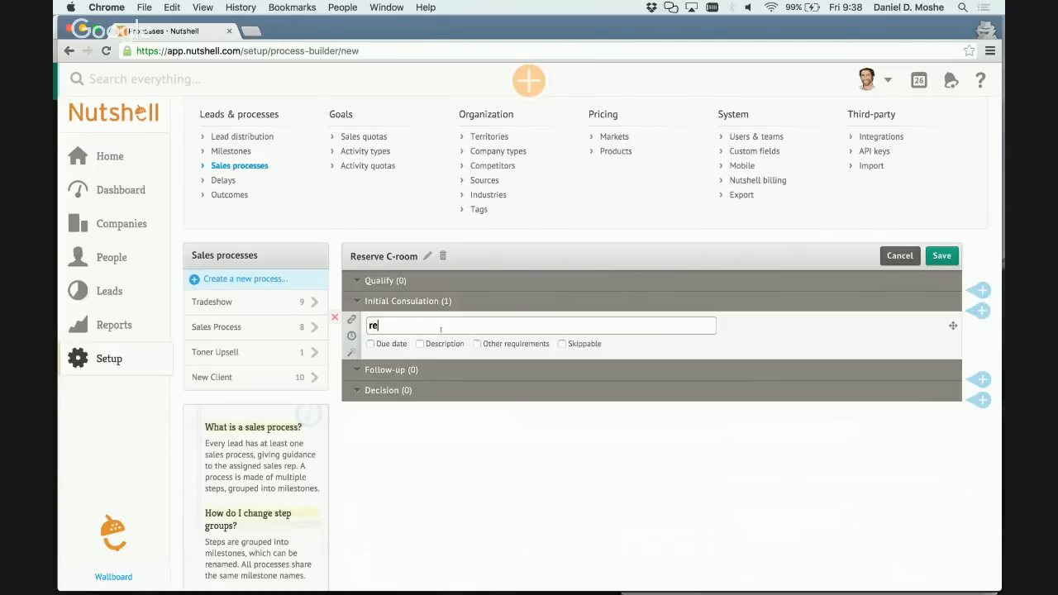
{"action": "type", "text": "serve conference room"}
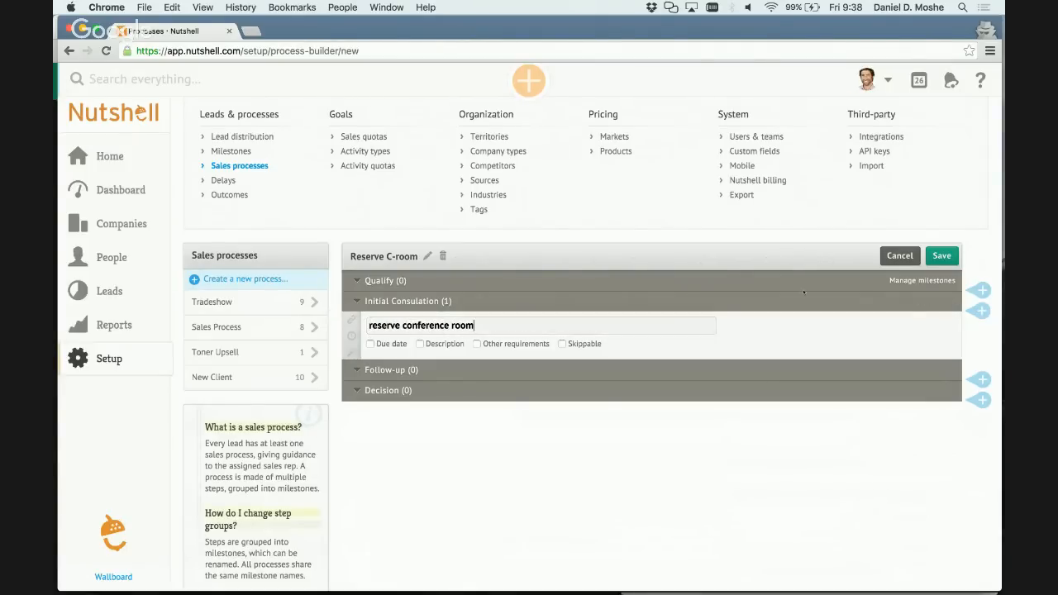
{"action": "left_click", "coordinate": [944, 256]}
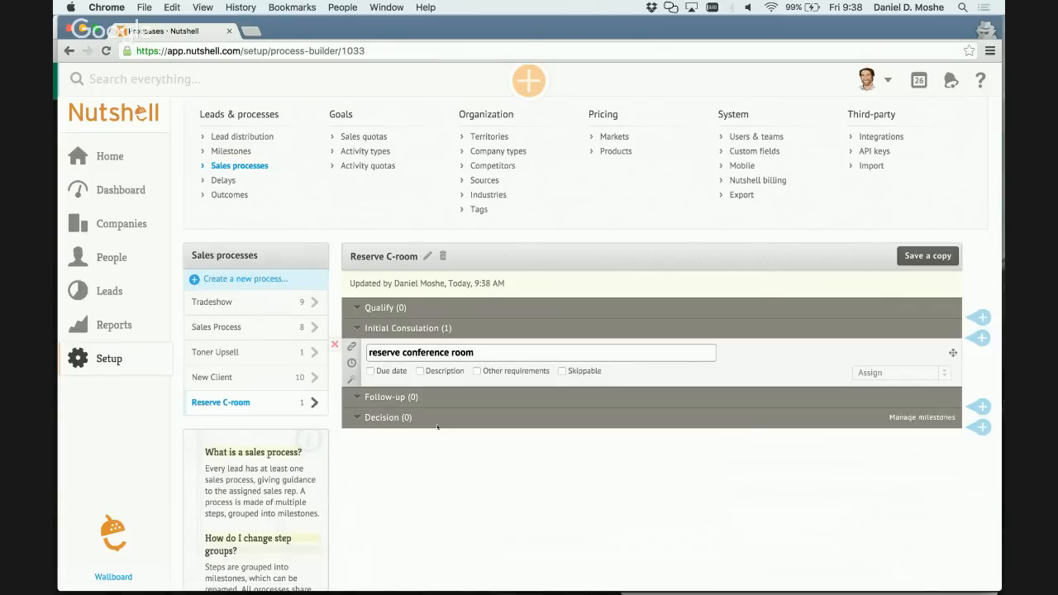
In the New Client process, attach the Reserve C-room overlay process when Prepare your meeting materials is completed, and save.
{"action": "left_click", "coordinate": [235, 377]}
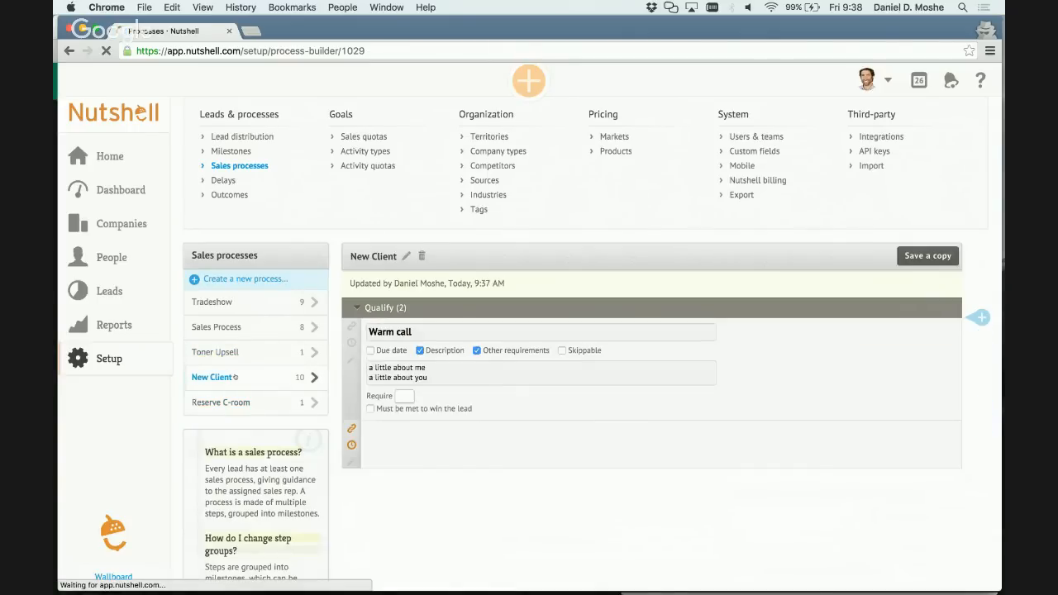
{"action": "scroll", "coordinate": [473, 467], "scroll_direction": "down", "scroll_amount": 2}
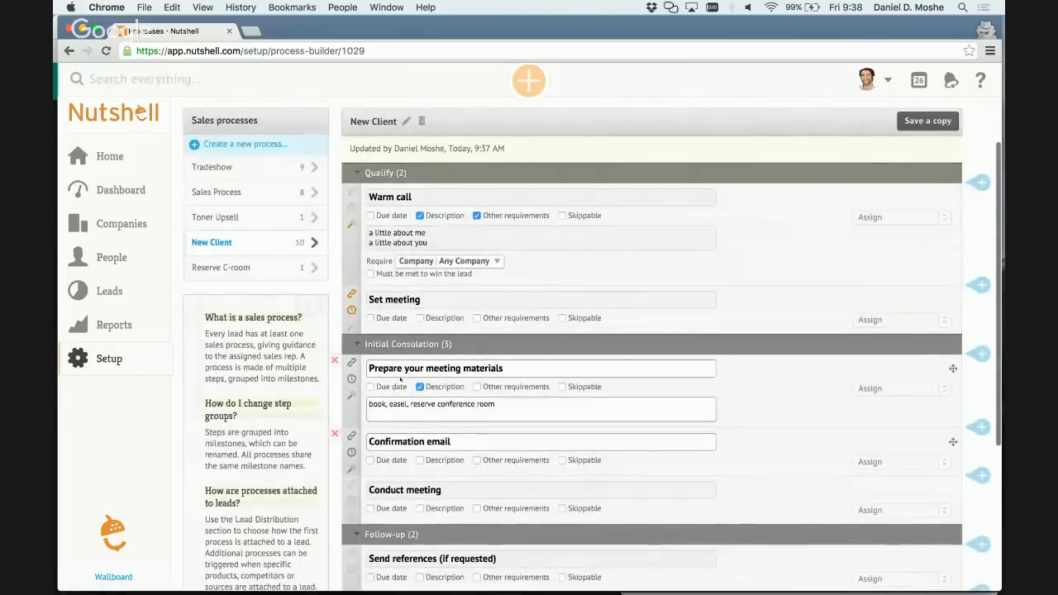
{"action": "left_click", "coordinate": [353, 396]}
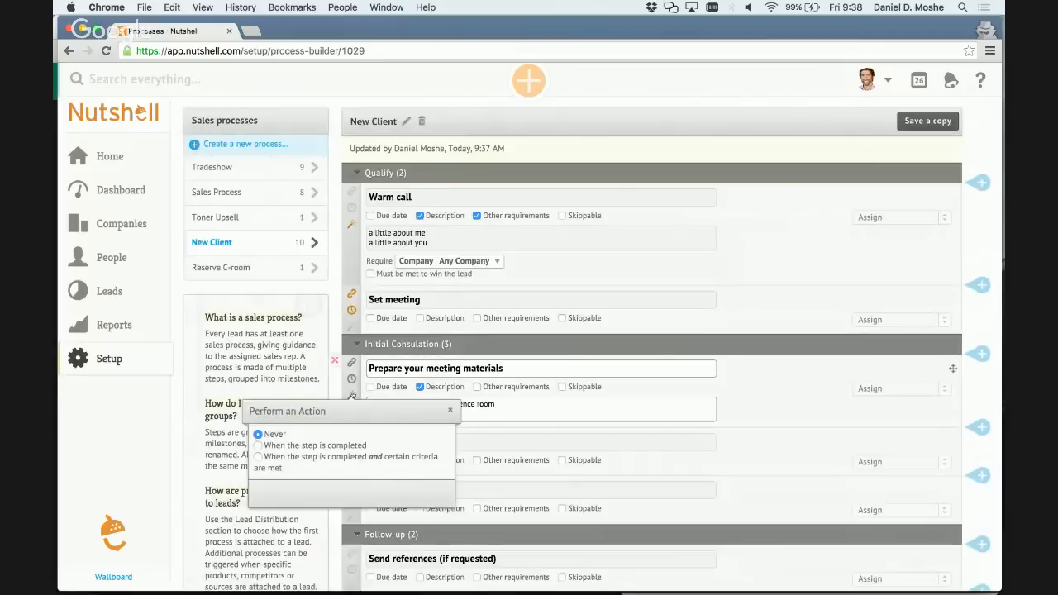
{"action": "left_click", "coordinate": [321, 445]}
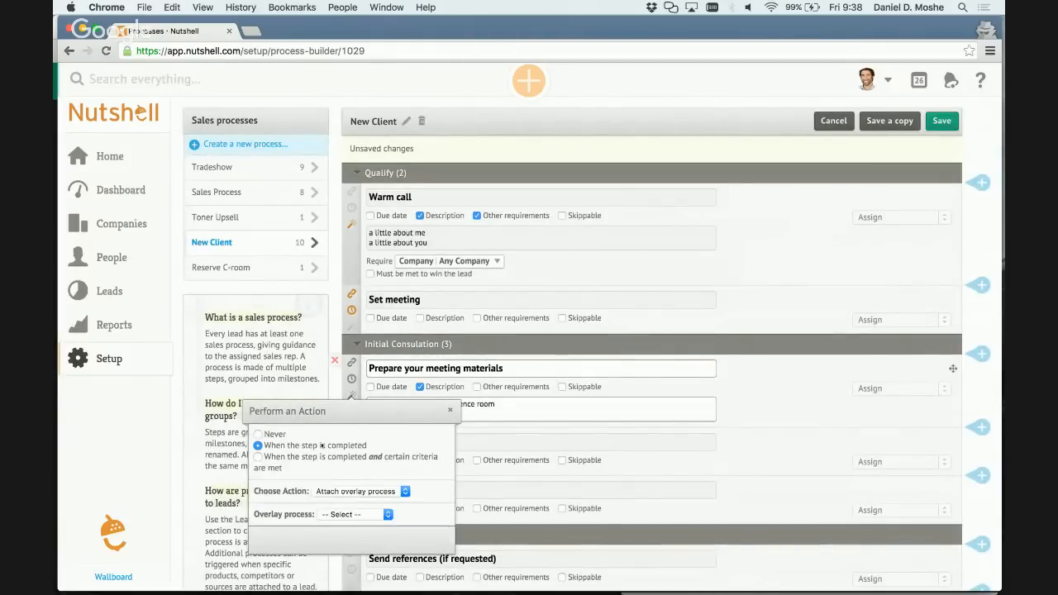
{"action": "left_click", "coordinate": [353, 515]}
{"action": "left_click", "coordinate": [354, 557]}
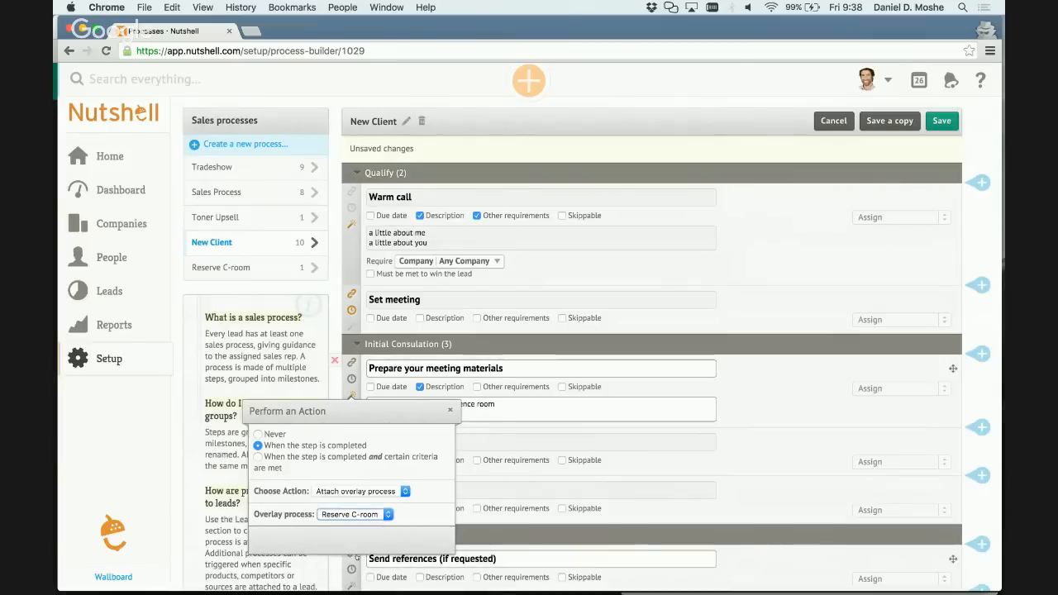
{"action": "left_click", "coordinate": [450, 412]}
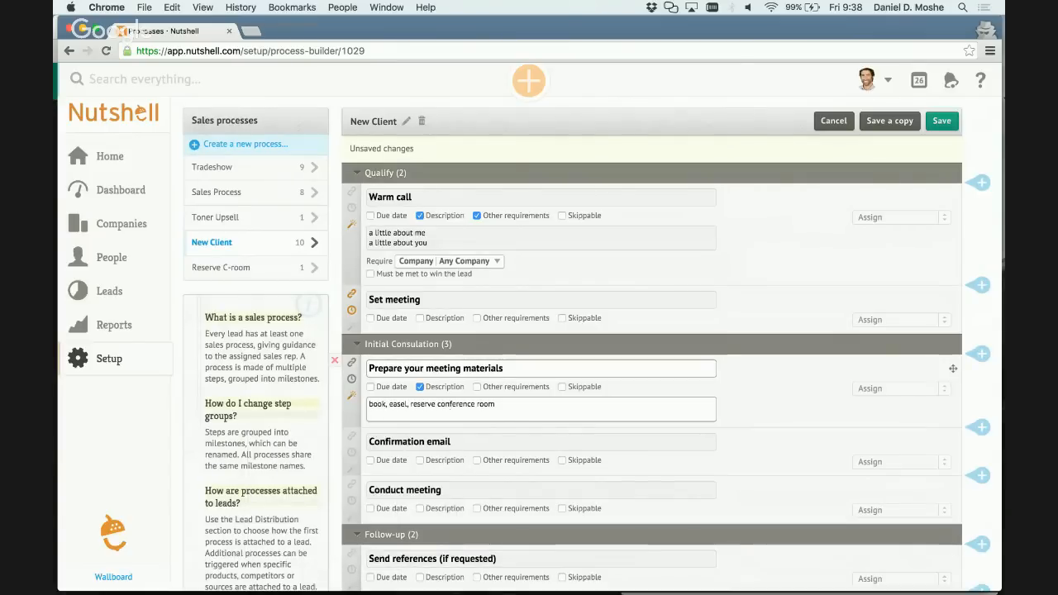
{"action": "left_click", "coordinate": [942, 120]}
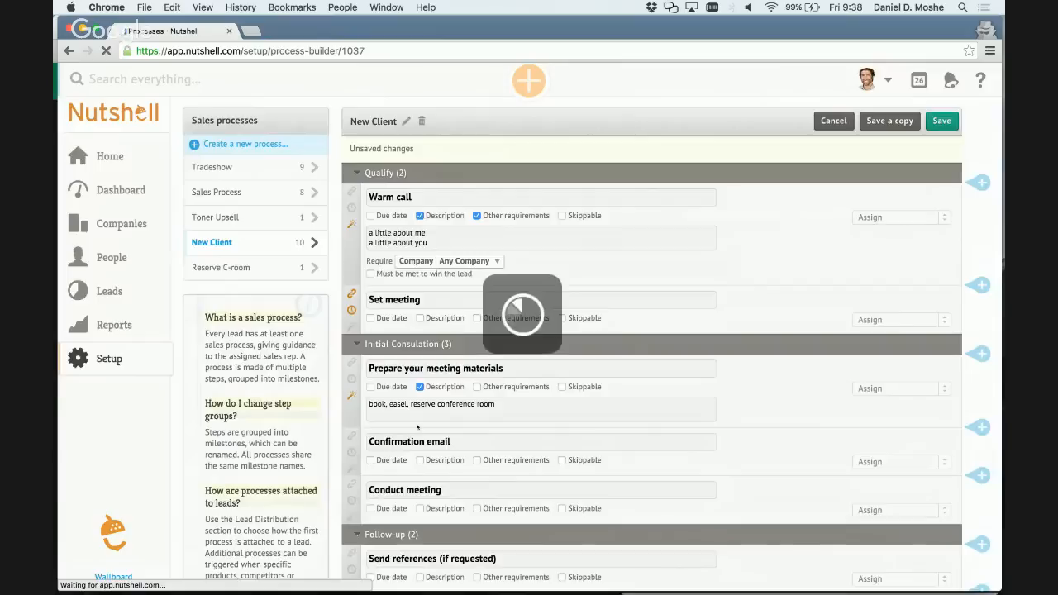
Start a new lead and enter "new client" as its description.
{"action": "left_click", "coordinate": [112, 293]}
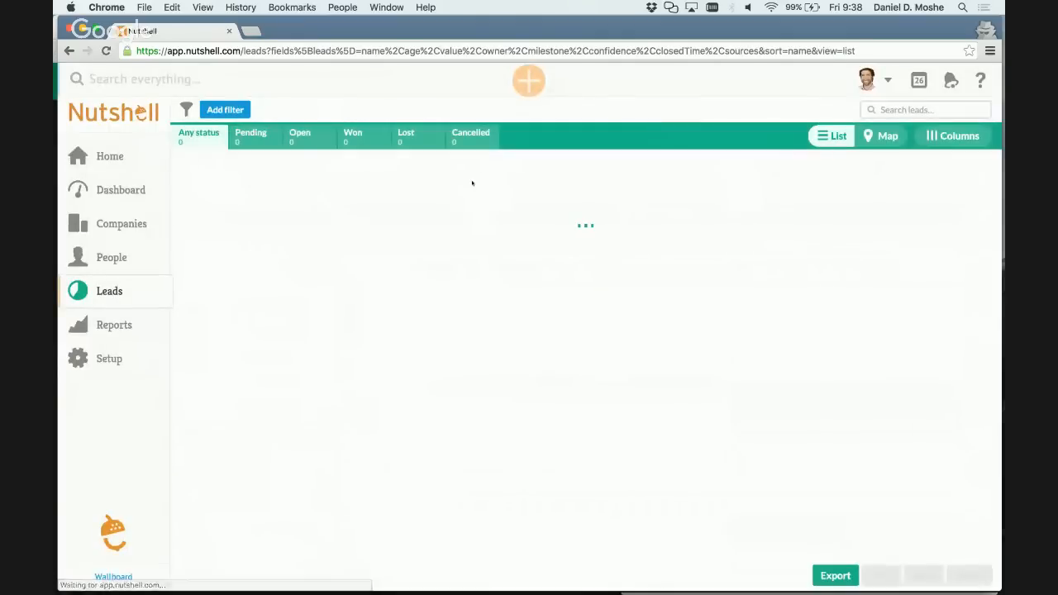
{"action": "left_click", "coordinate": [530, 80]}
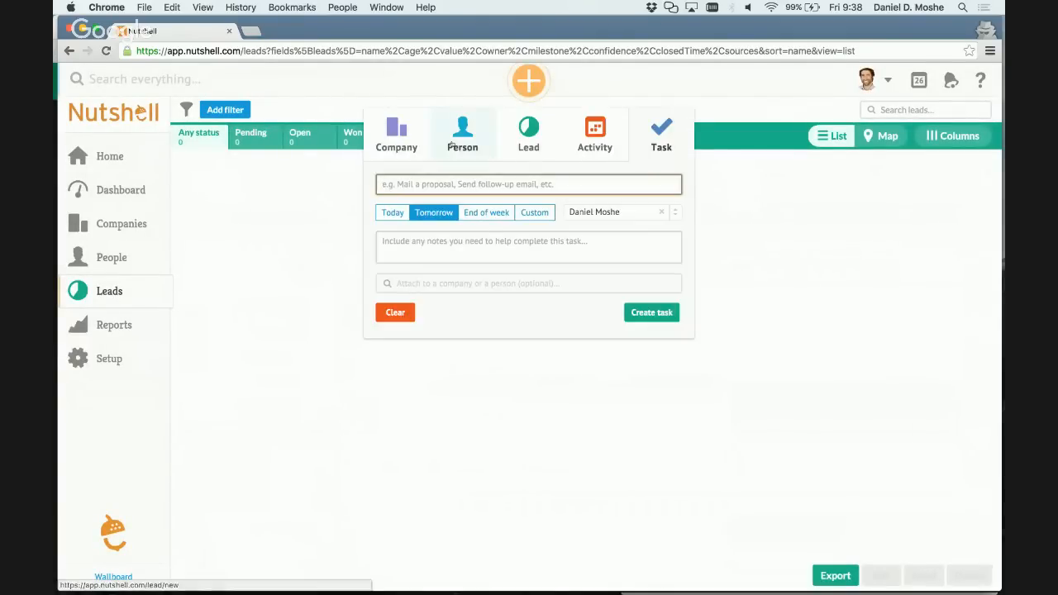
{"action": "left_click", "coordinate": [529, 136]}
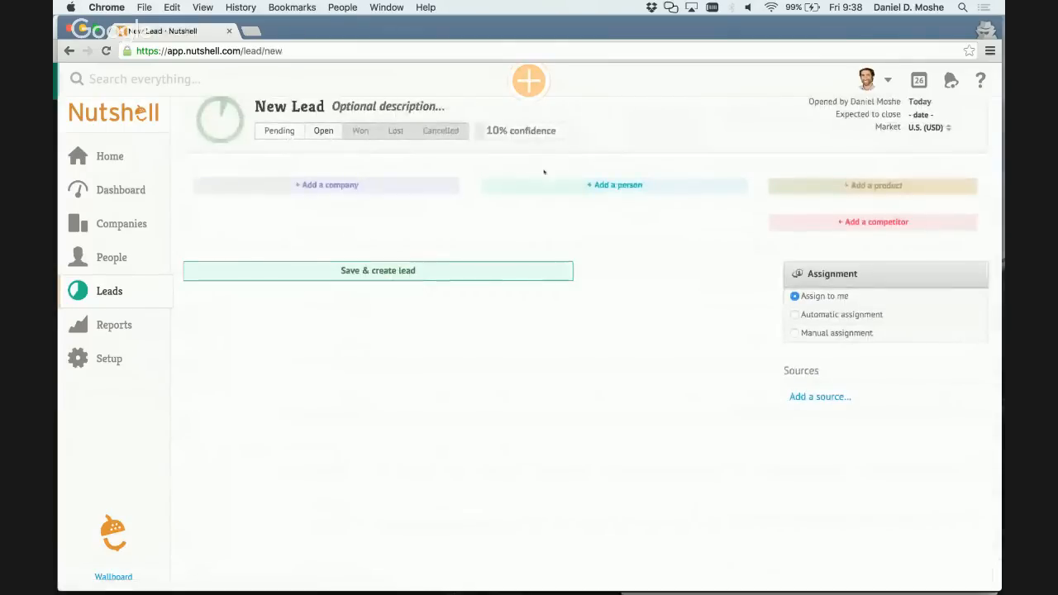
{"action": "left_click", "coordinate": [351, 105]}
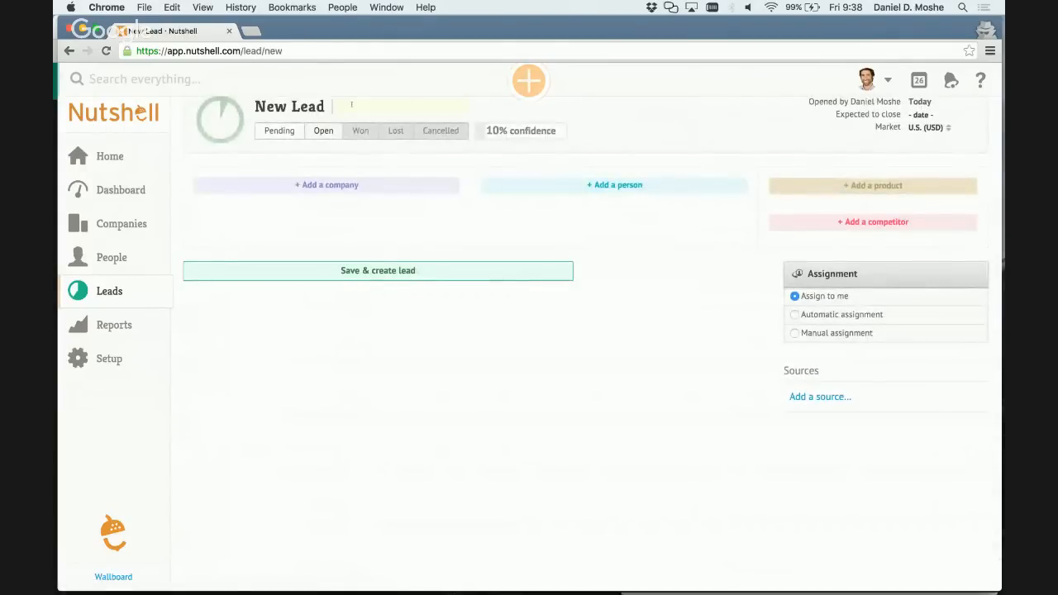
{"action": "type", "text": "new client"}
Add the existing company Health Net to the new lead.
{"action": "left_click", "coordinate": [343, 189]}
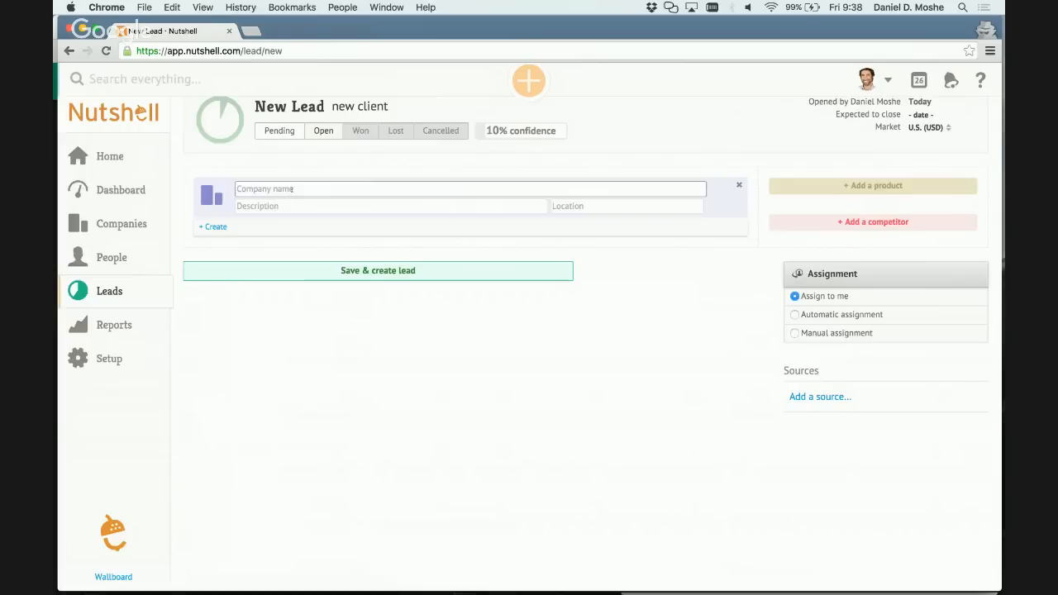
{"action": "type", "text": "nut"}
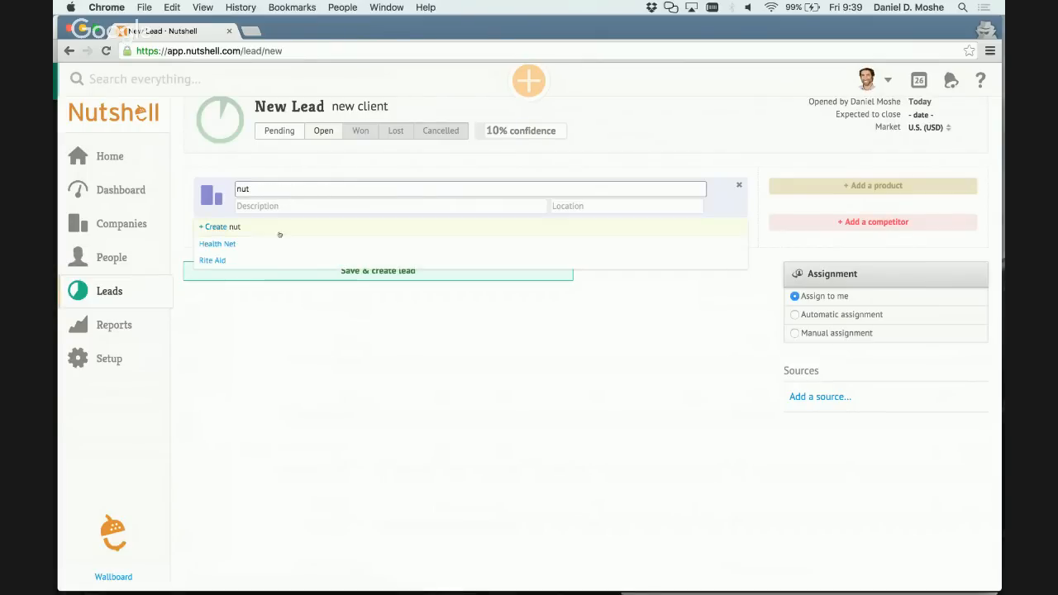
{"action": "left_click", "coordinate": [261, 240]}
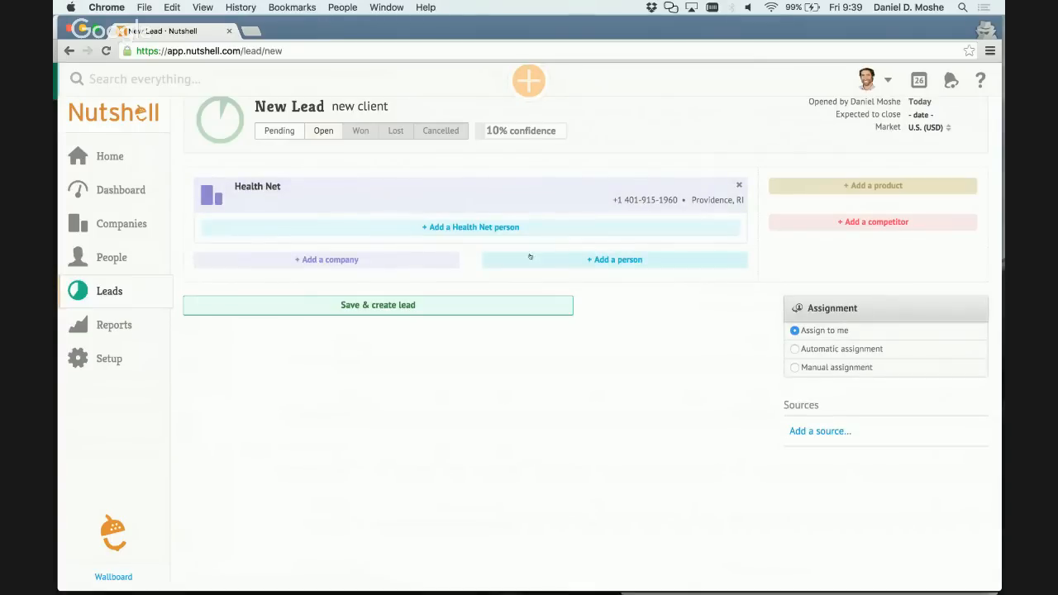
Save and create the new lead.
{"action": "left_click", "coordinate": [408, 302]}
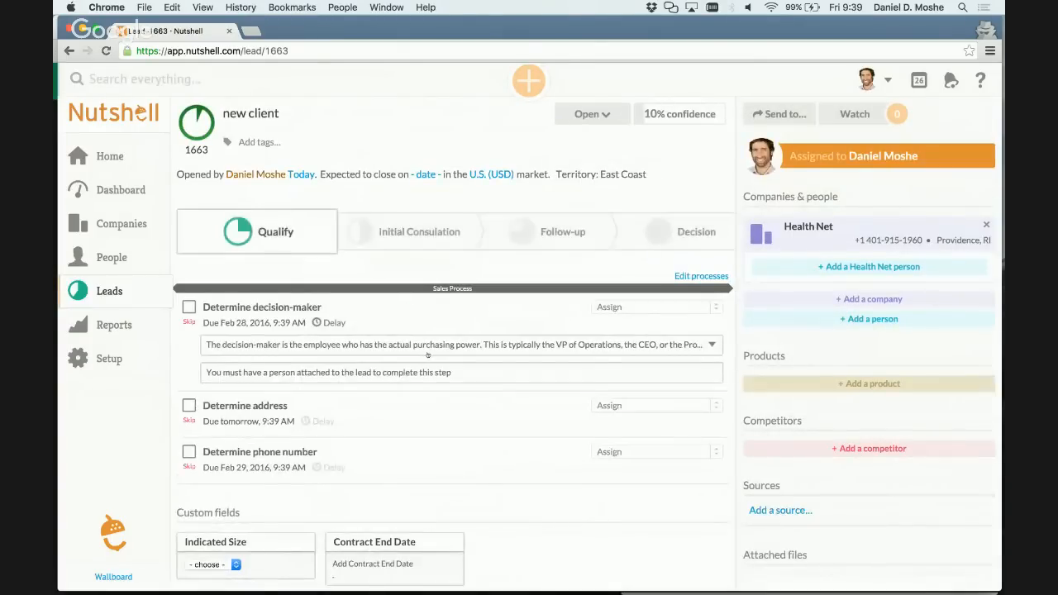
Examine the created lead's page, from its sales process steps down to the activities, tasks and timeline.
{"action": "scroll", "coordinate": [422, 347], "scroll_direction": "down", "scroll_amount": 10}
{"action": "scroll", "coordinate": [427, 354], "scroll_direction": "down", "scroll_amount": 1}
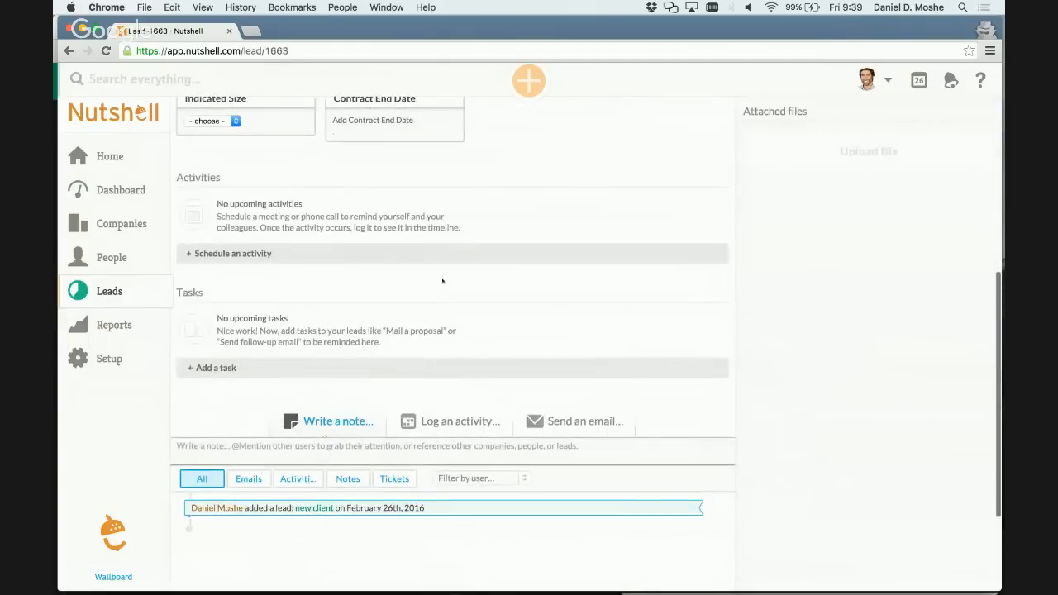
{"action": "scroll", "coordinate": [442, 281], "scroll_direction": "down", "scroll_amount": 4}
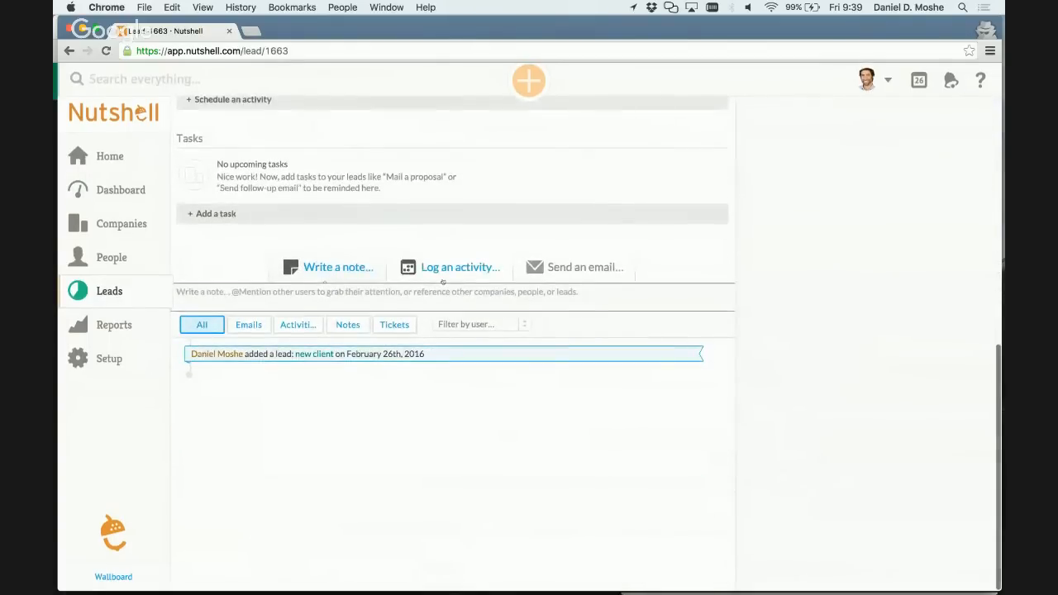
{"action": "scroll", "coordinate": [443, 282], "scroll_direction": "up", "scroll_amount": 3}
{"action": "scroll", "coordinate": [442, 282], "scroll_direction": "down", "scroll_amount": 2}
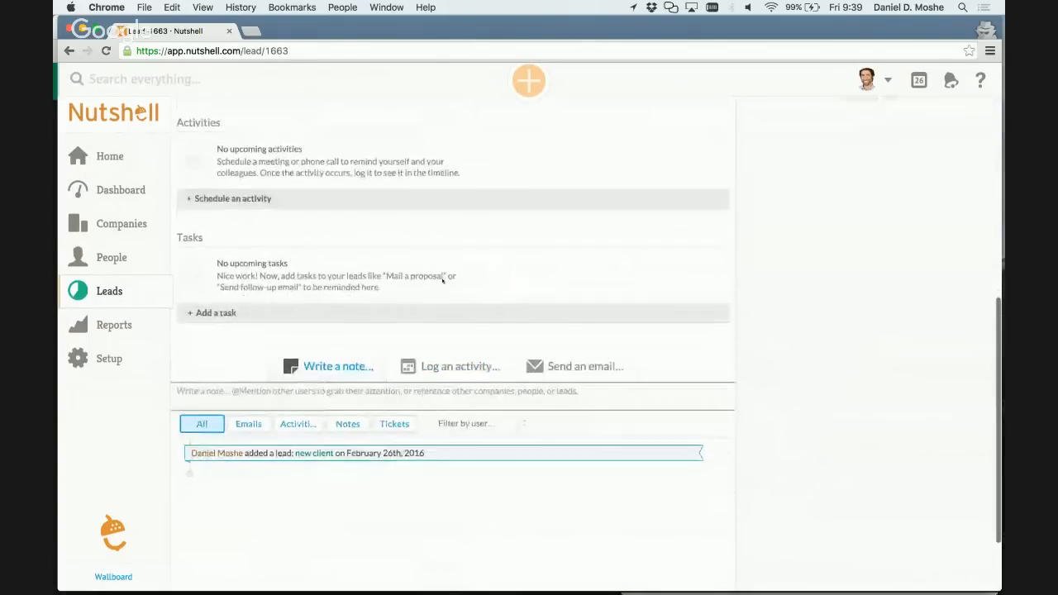
{"action": "scroll", "coordinate": [442, 282], "scroll_direction": "up", "scroll_amount": 10}
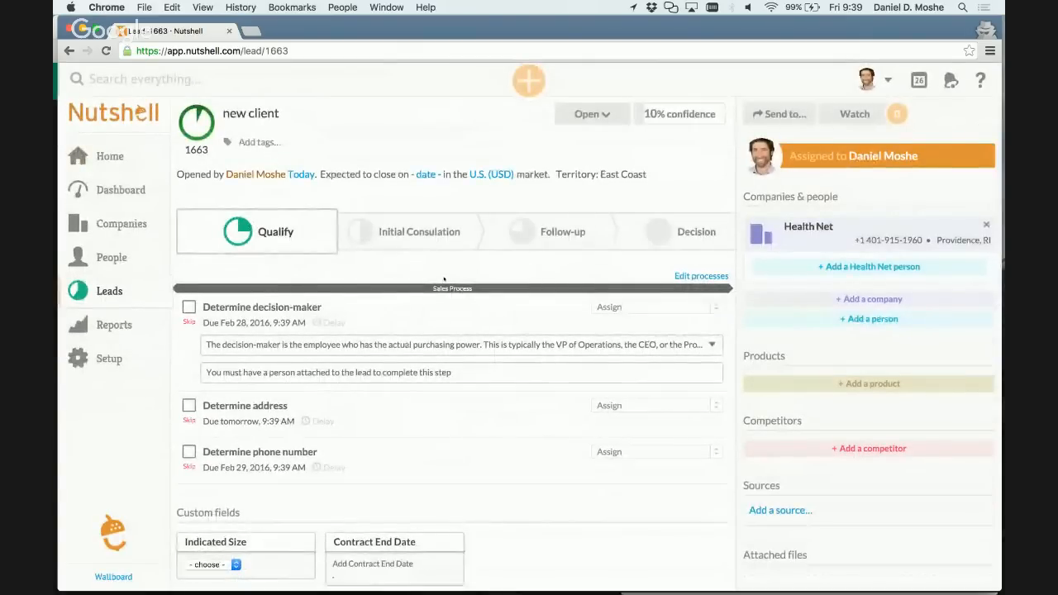
{"action": "scroll", "coordinate": [527, 346], "scroll_direction": "down", "scroll_amount": 5}
{"action": "scroll", "coordinate": [529, 346], "scroll_direction": "down", "scroll_amount": 3}
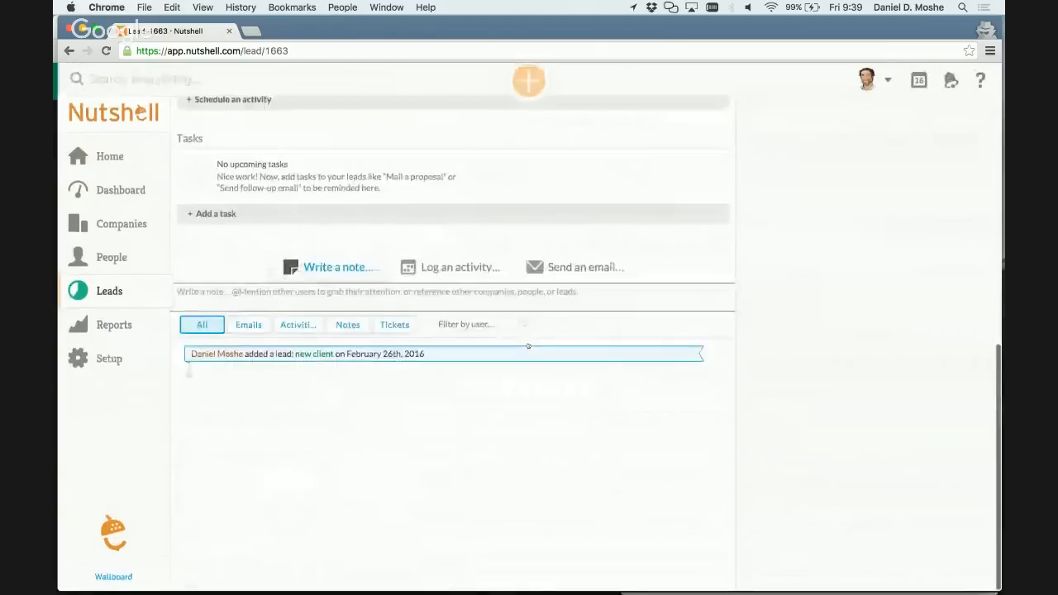
{"action": "scroll", "coordinate": [529, 345], "scroll_direction": "up", "scroll_amount": 1}
{"action": "scroll", "coordinate": [529, 345], "scroll_direction": "down", "scroll_amount": 1}
{"action": "scroll", "coordinate": [529, 346], "scroll_direction": "up", "scroll_amount": 2}
{"action": "scroll", "coordinate": [529, 345], "scroll_direction": "up", "scroll_amount": 5}
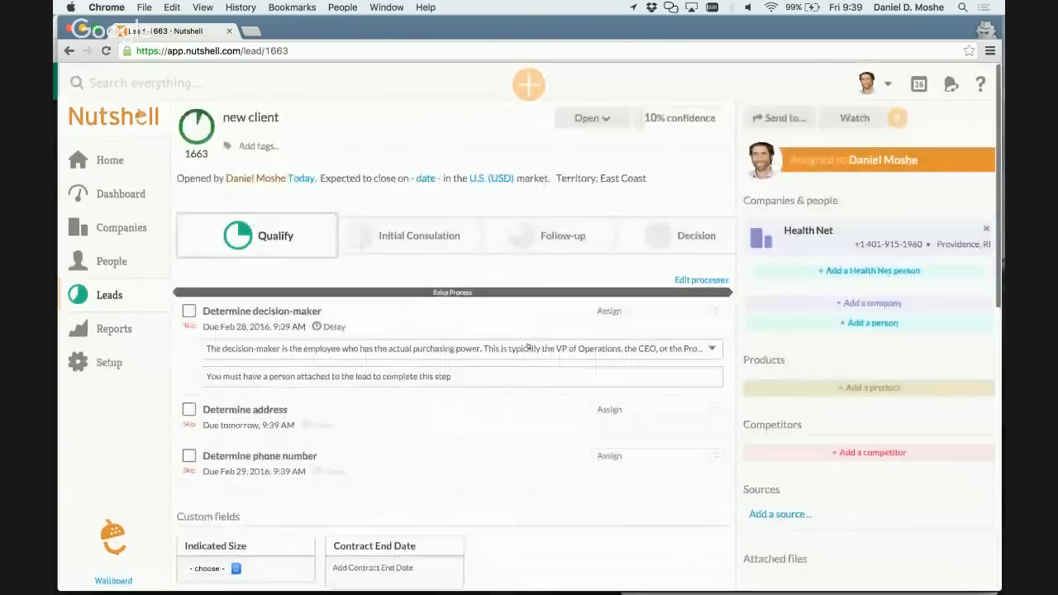
{"action": "scroll", "coordinate": [527, 345], "scroll_direction": "down", "scroll_amount": 1}
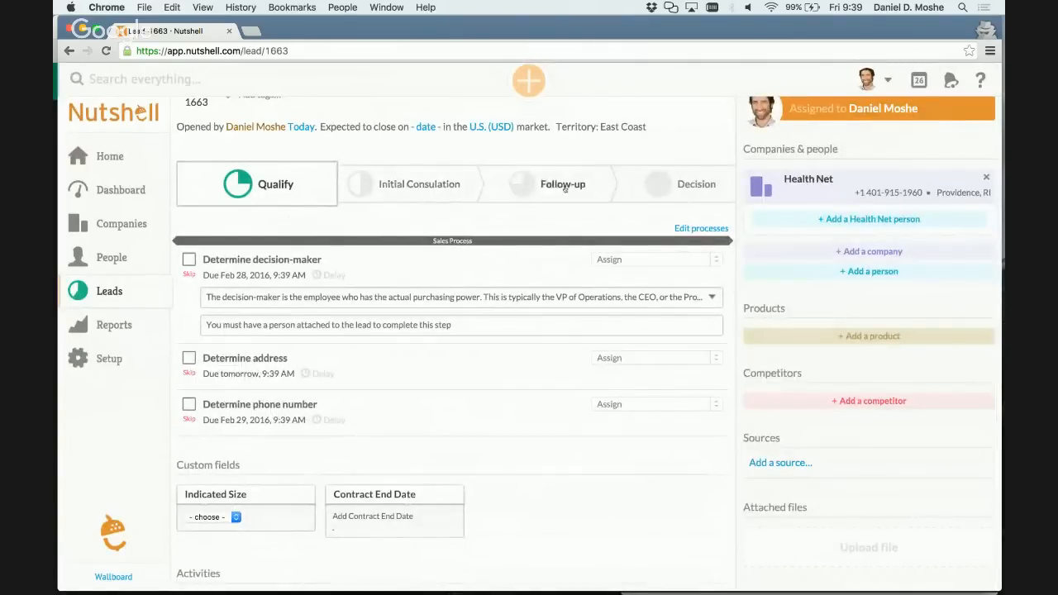
Remove the attached Sales Process from the lead and confirm the removal.
{"action": "scroll", "coordinate": [637, 201], "scroll_direction": "up", "scroll_amount": 1}
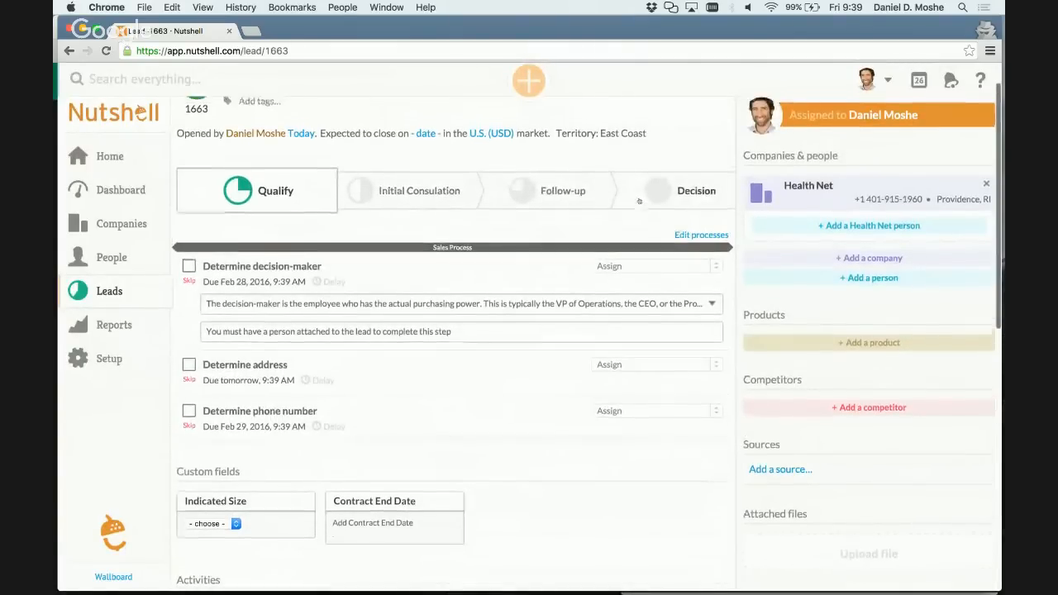
{"action": "left_click", "coordinate": [705, 238]}
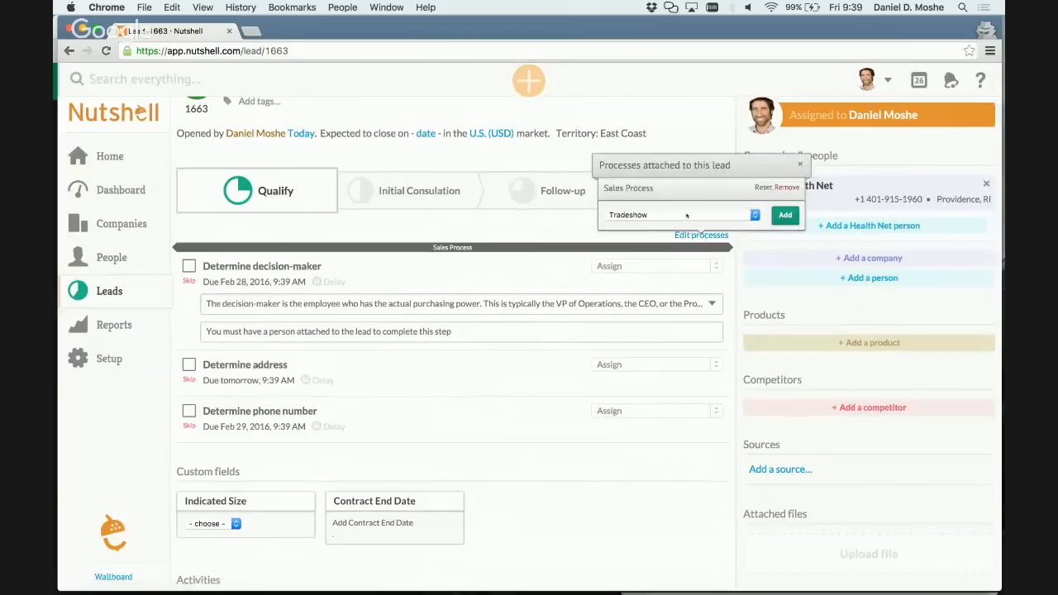
{"action": "left_click", "coordinate": [686, 216]}
{"action": "left_click", "coordinate": [680, 246]}
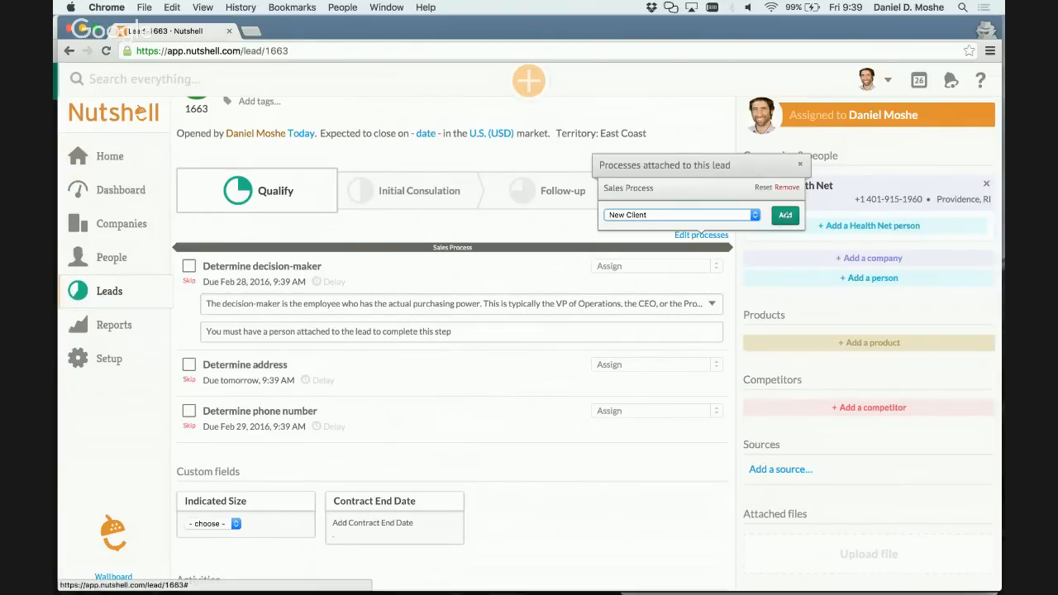
{"action": "left_click", "coordinate": [787, 188]}
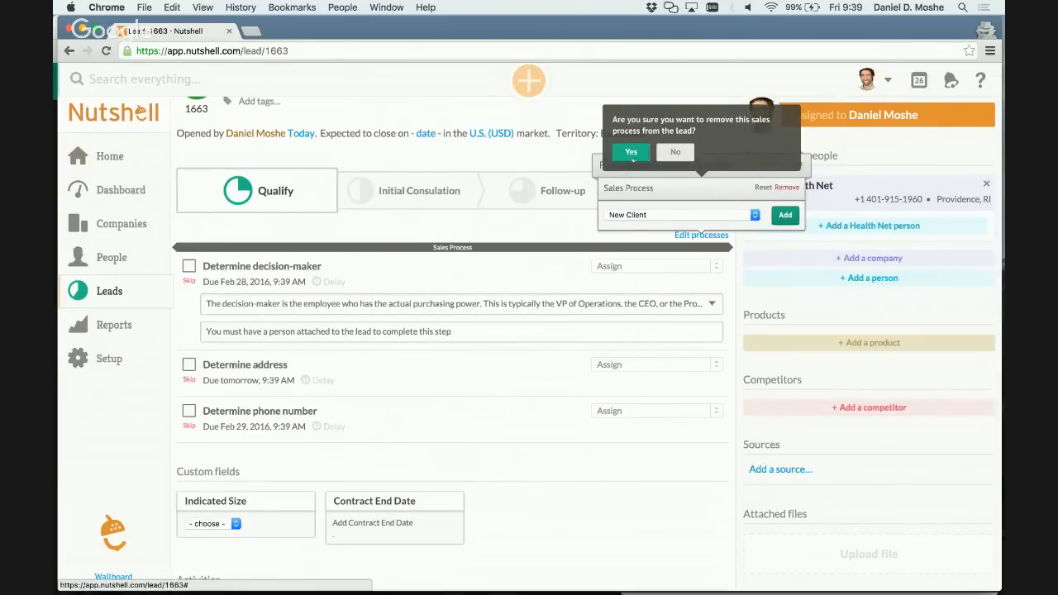
{"action": "left_click", "coordinate": [632, 153]}
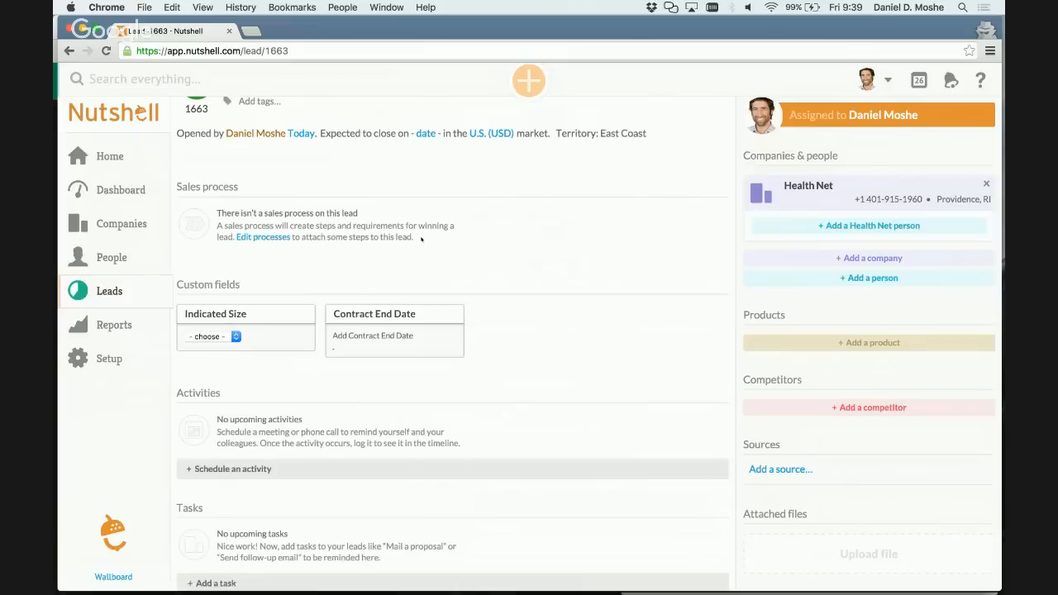
Attach the New Client process to the lead.
{"action": "left_click", "coordinate": [263, 237]}
{"action": "left_click", "coordinate": [256, 217]}
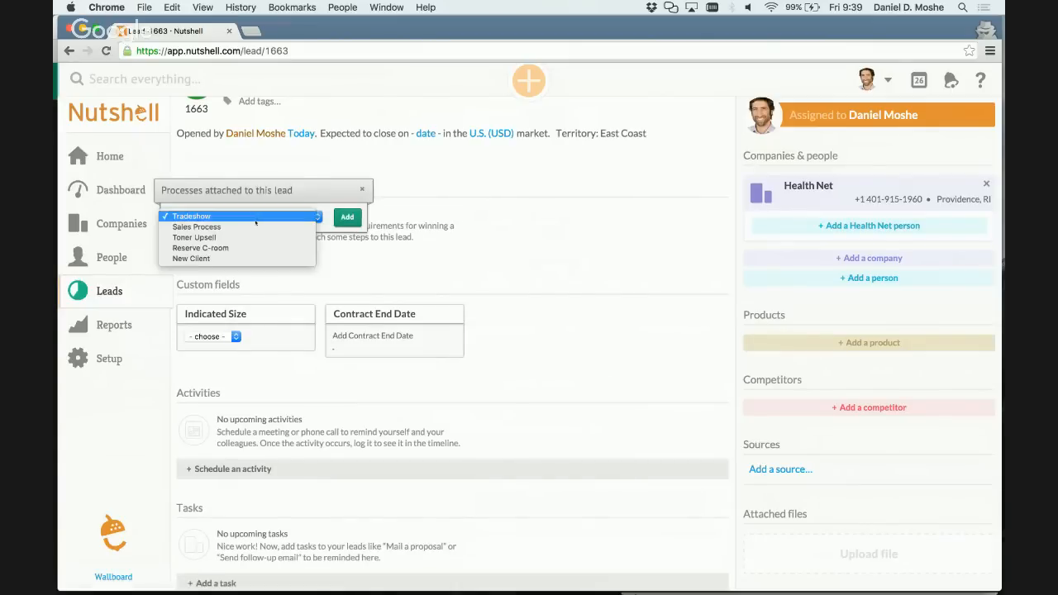
{"action": "left_click", "coordinate": [243, 259]}
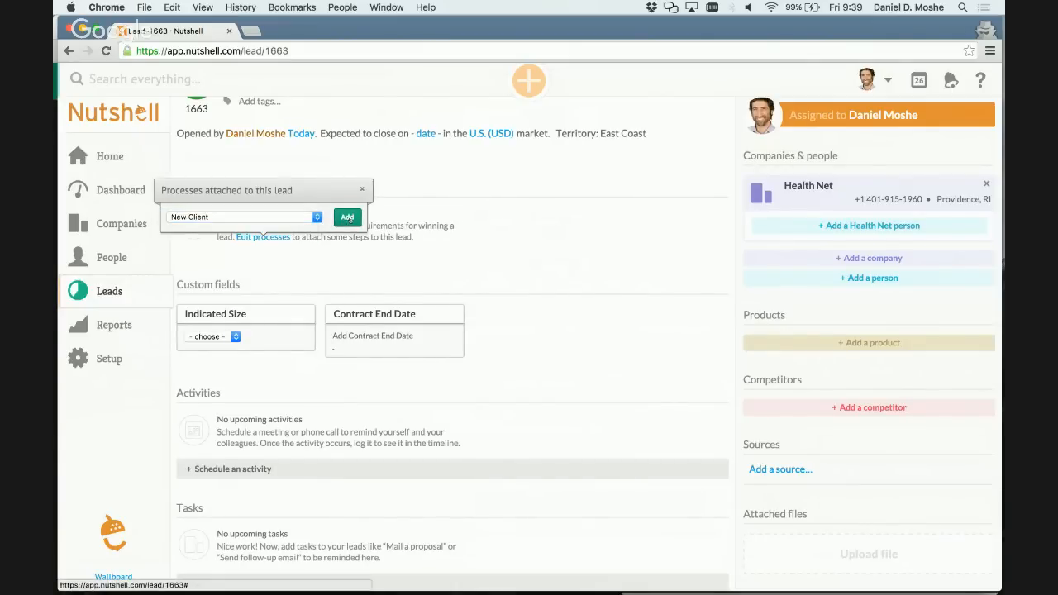
{"action": "left_click", "coordinate": [347, 217]}
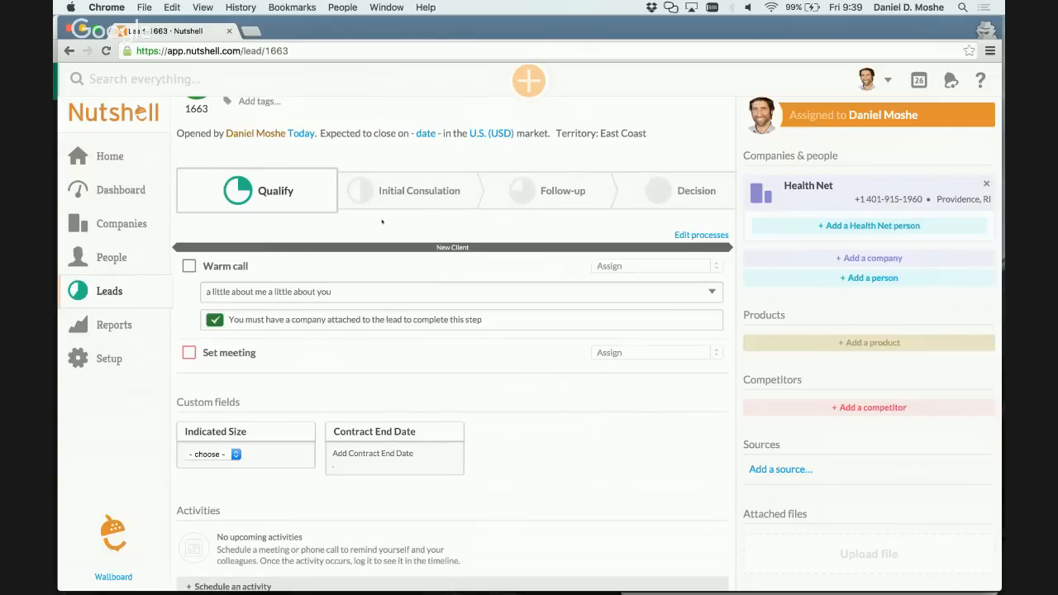
Mark Prepare your meeting materials complete under Initial Consulation and check the lead for the Reserve C-room overlay step.
{"action": "left_click", "coordinate": [414, 196]}
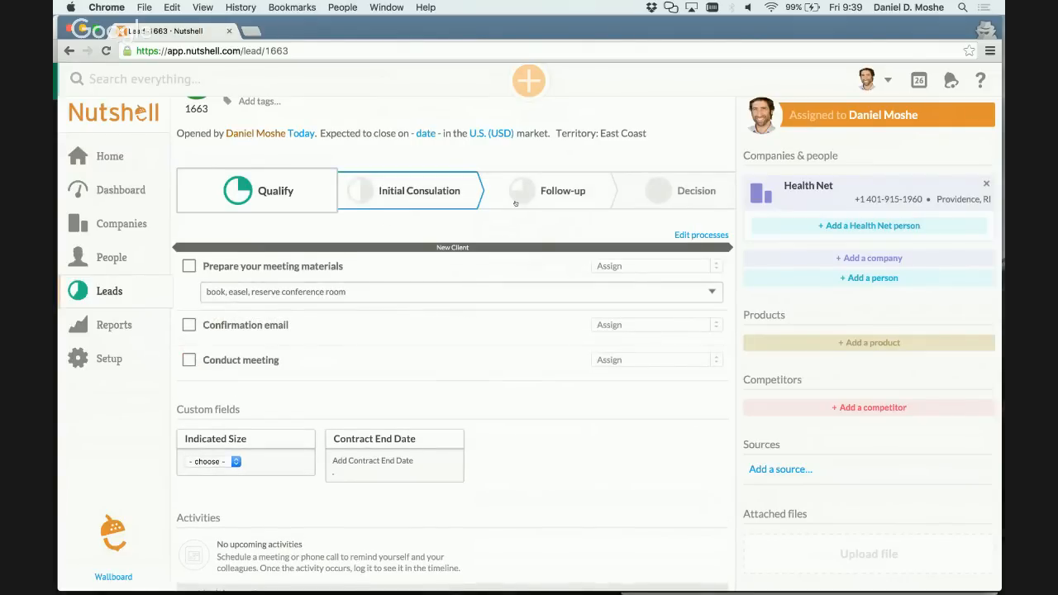
{"action": "left_click", "coordinate": [515, 203]}
{"action": "left_click", "coordinate": [413, 189]}
{"action": "left_click", "coordinate": [189, 266]}
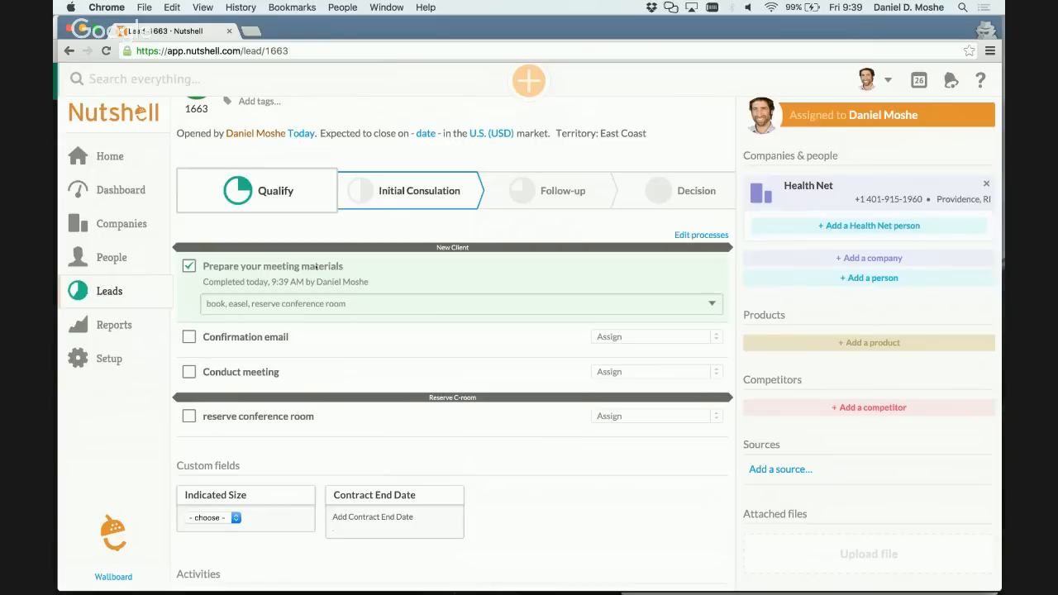
{"action": "scroll", "coordinate": [323, 334], "scroll_direction": "down", "scroll_amount": 1}
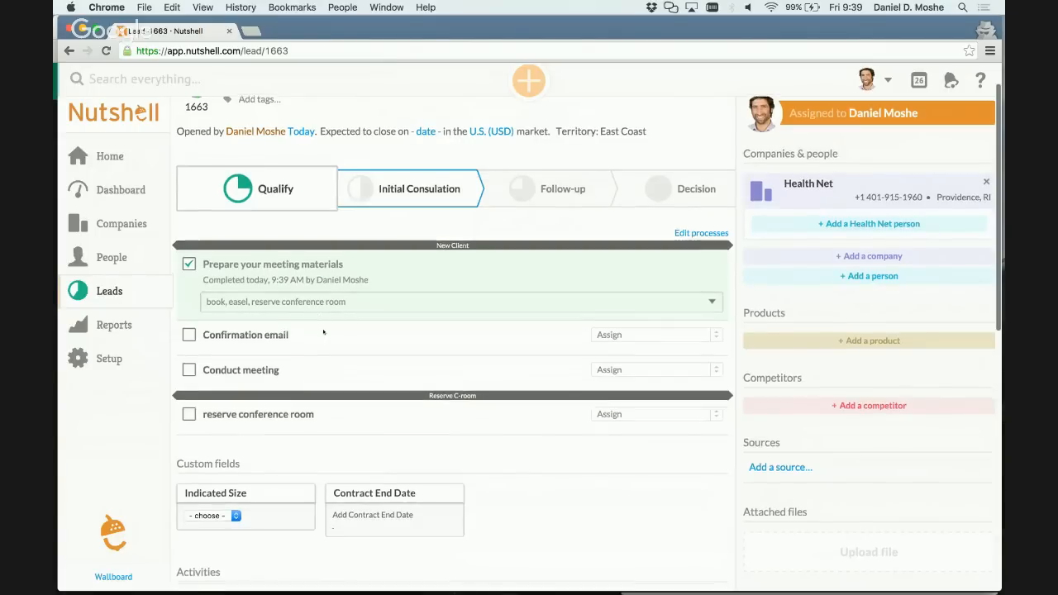
{"action": "left_click_drag", "start_coordinate": [204, 404], "coordinate": [309, 404]}
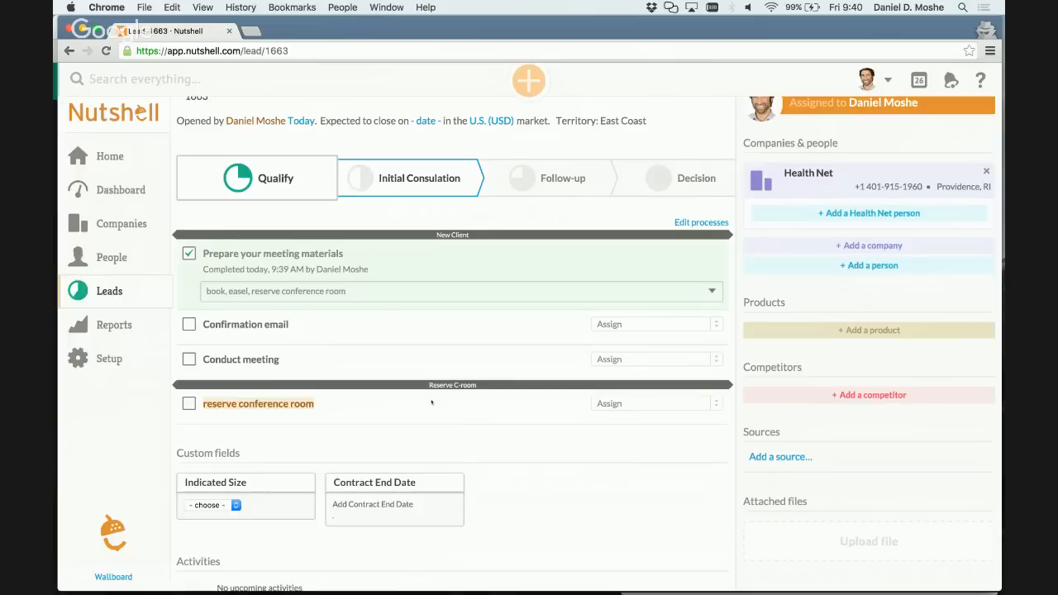
Try to uncomplete the Prepare your meeting materials step.
{"action": "left_click", "coordinate": [189, 257]}
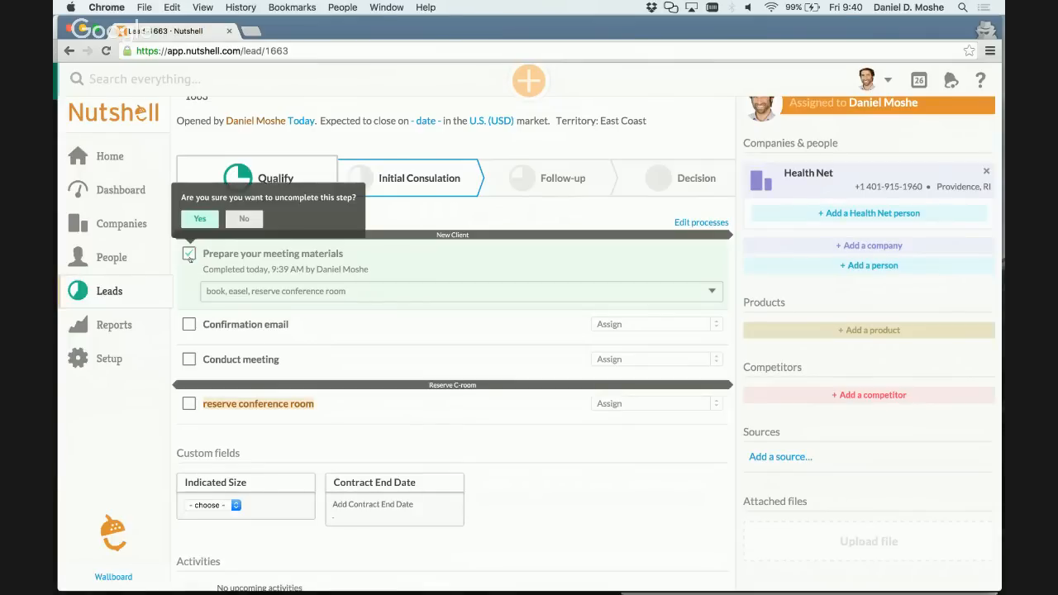
{"action": "left_click", "coordinate": [201, 218]}
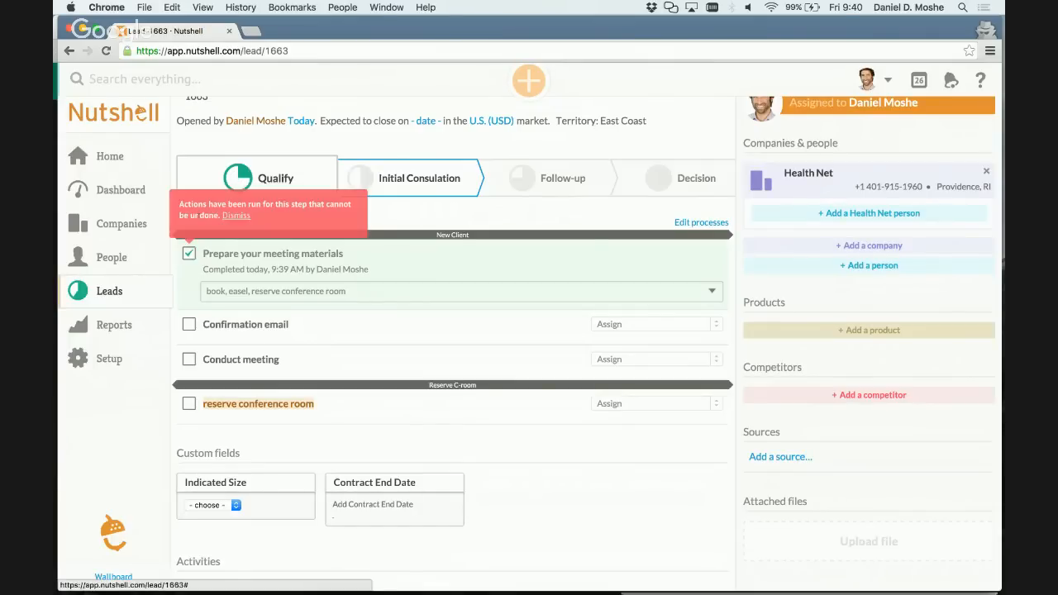
{"action": "left_click", "coordinate": [235, 216]}
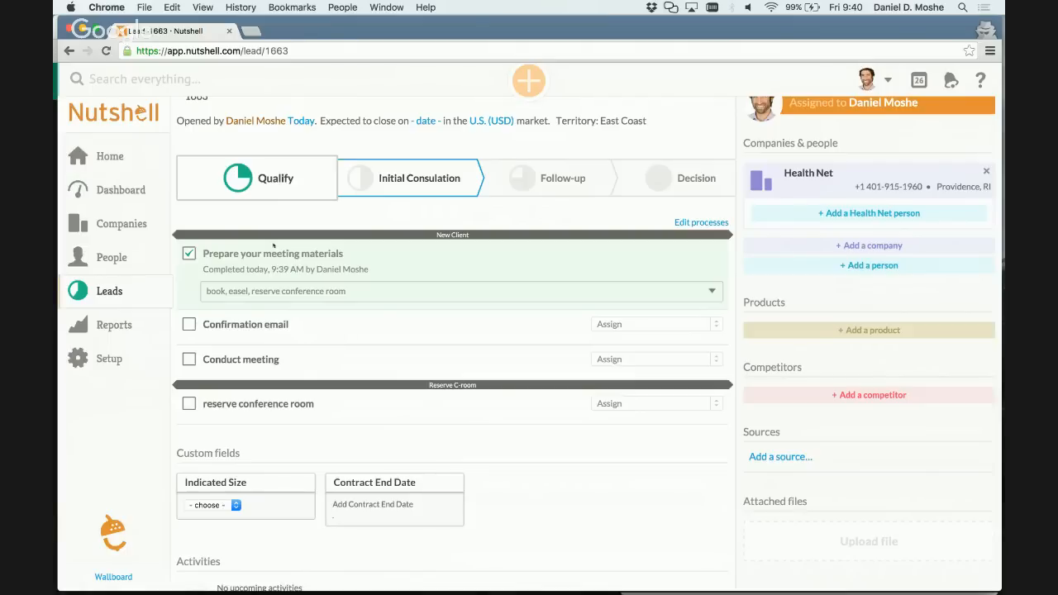
Open the sales processes setup and check how the Tradeshow process gets attached to leads.
{"action": "left_click", "coordinate": [119, 359]}
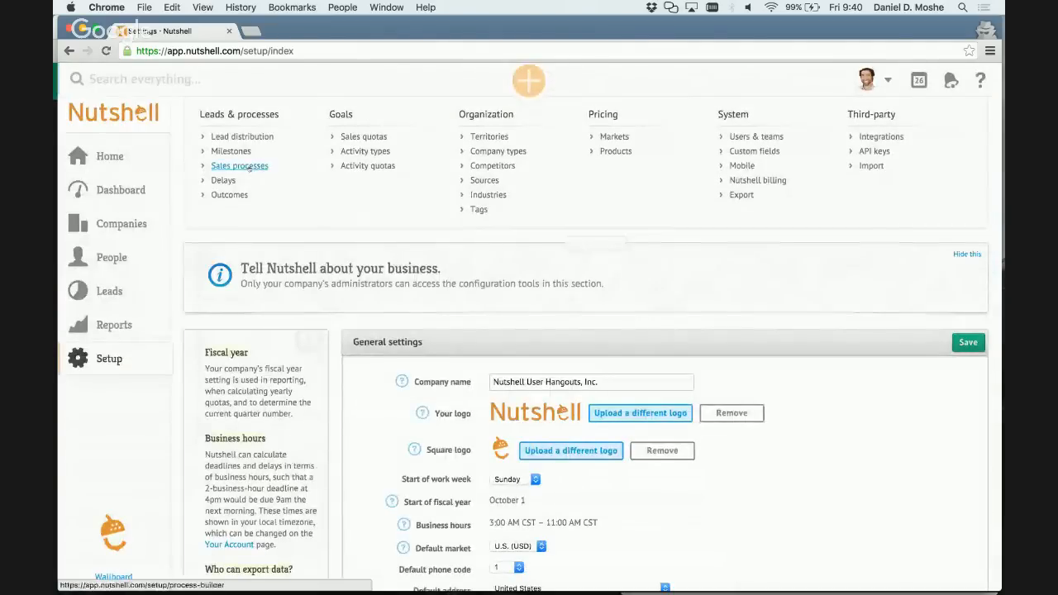
{"action": "left_click", "coordinate": [251, 167]}
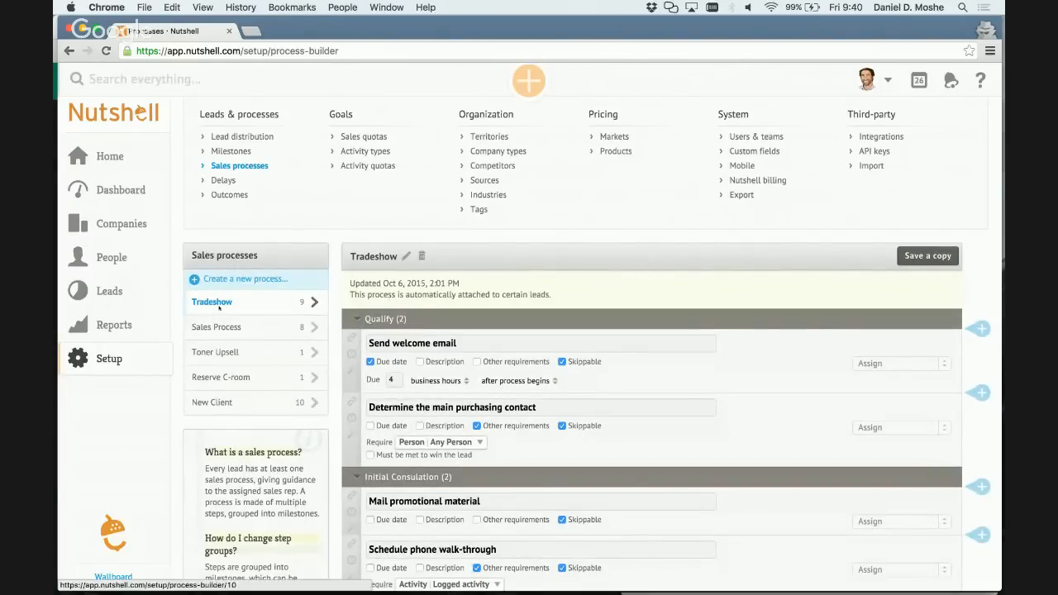
{"action": "left_click_drag", "start_coordinate": [405, 294], "coordinate": [529, 295]}
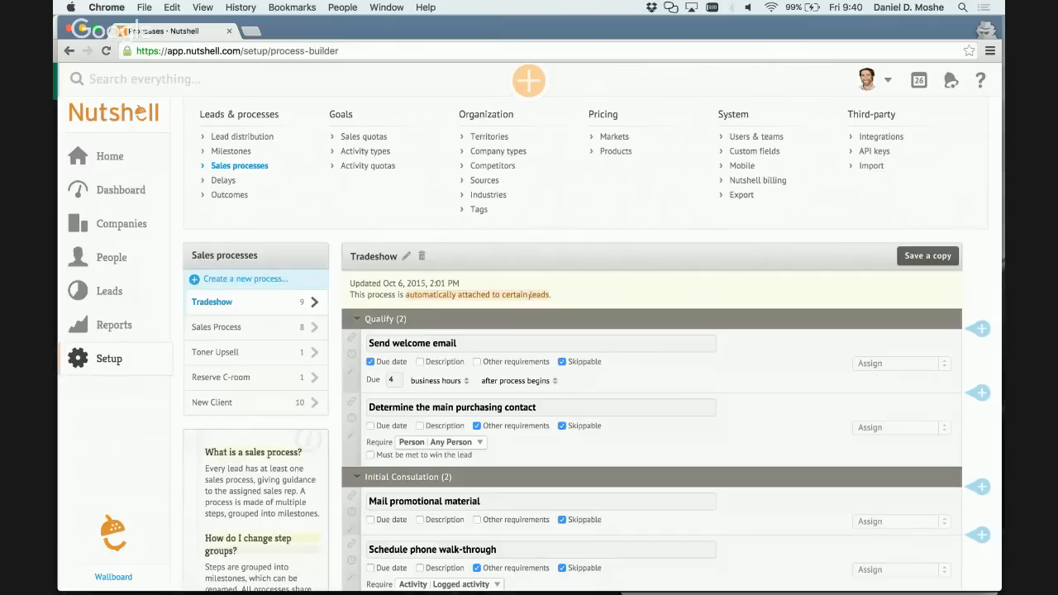
In the lead distribution setup, delete the Tradeshow leads rule from Process Selection.
{"action": "left_click", "coordinate": [248, 138]}
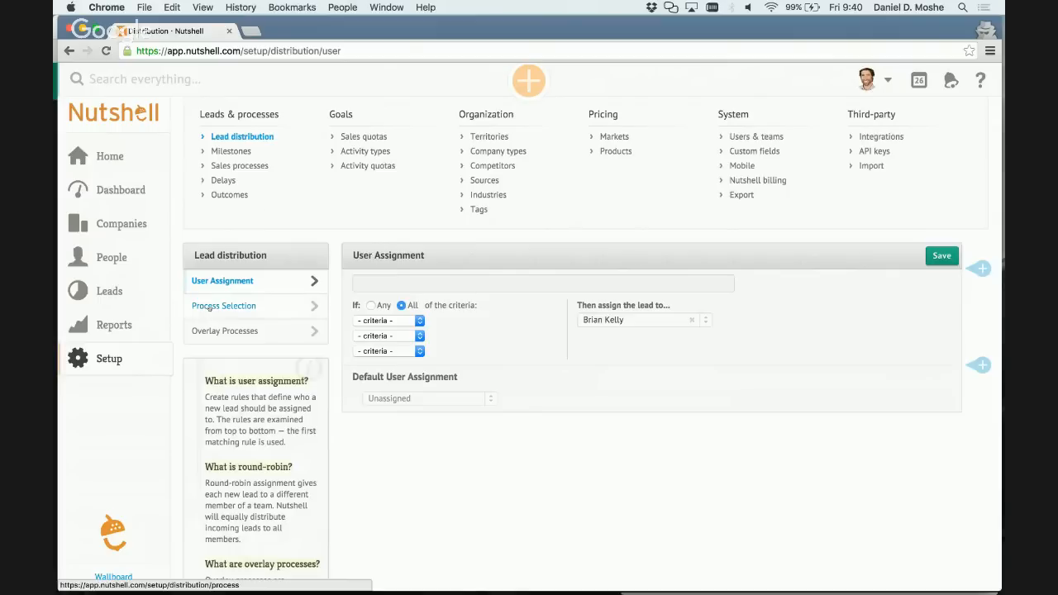
{"action": "left_click", "coordinate": [238, 306]}
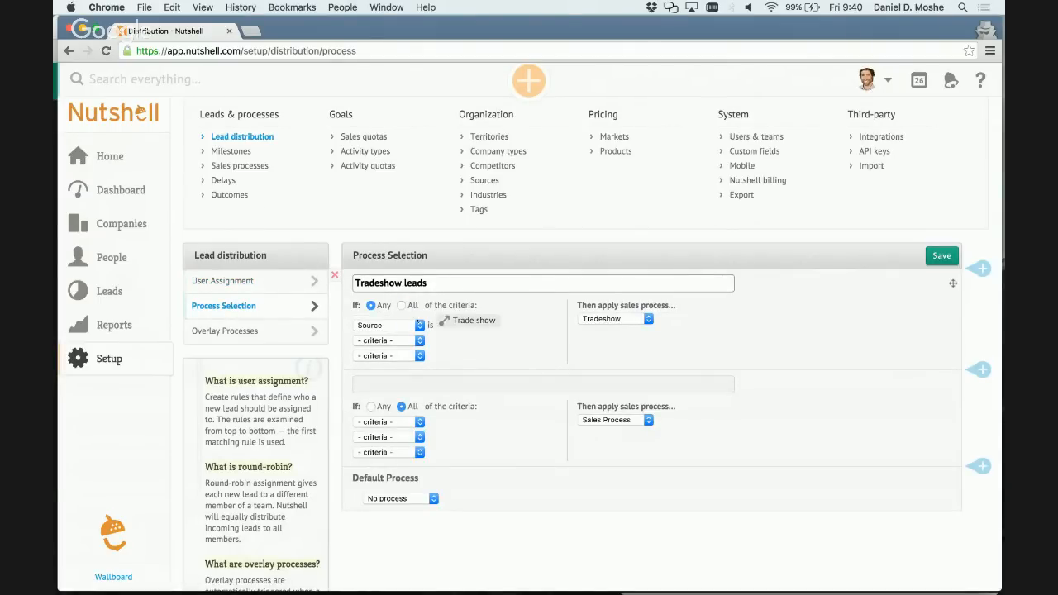
{"action": "scroll", "coordinate": [438, 378], "scroll_direction": "down", "scroll_amount": 1}
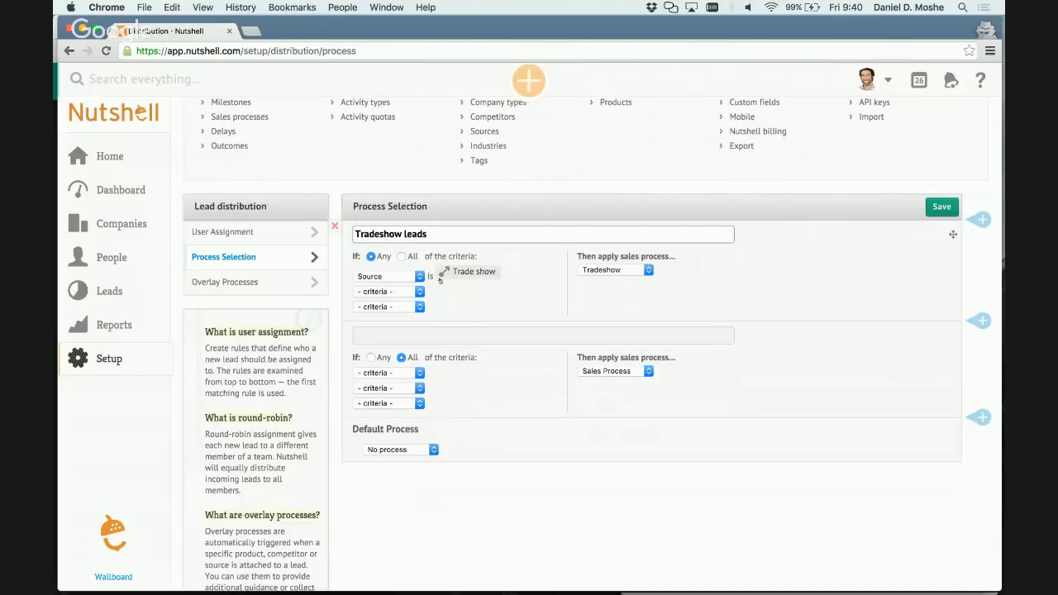
{"action": "left_click", "coordinate": [336, 227]}
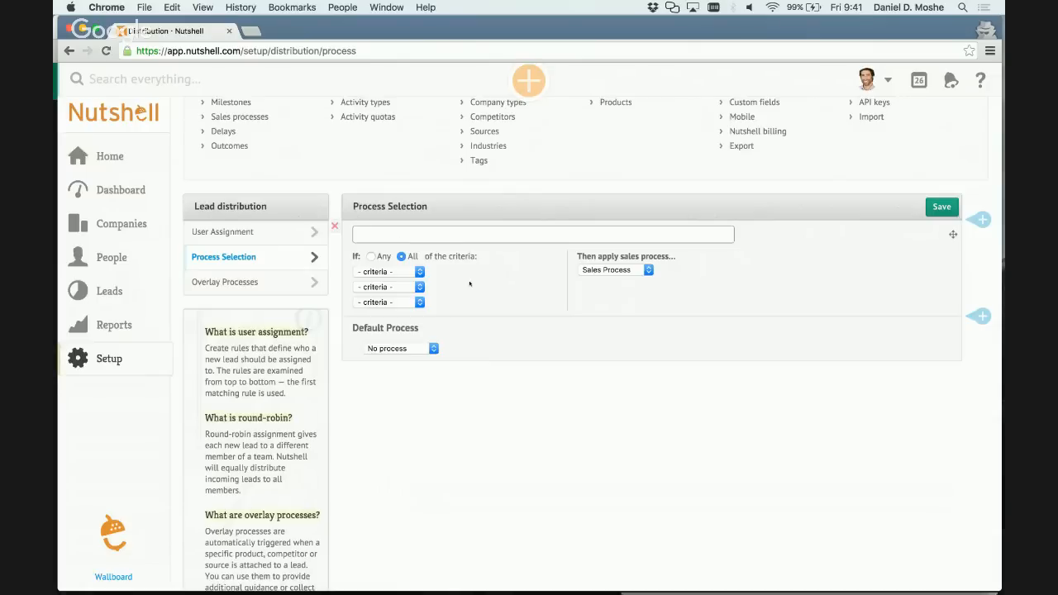
Set the default process for leads to New Client and save the process selection.
{"action": "left_click", "coordinate": [416, 350]}
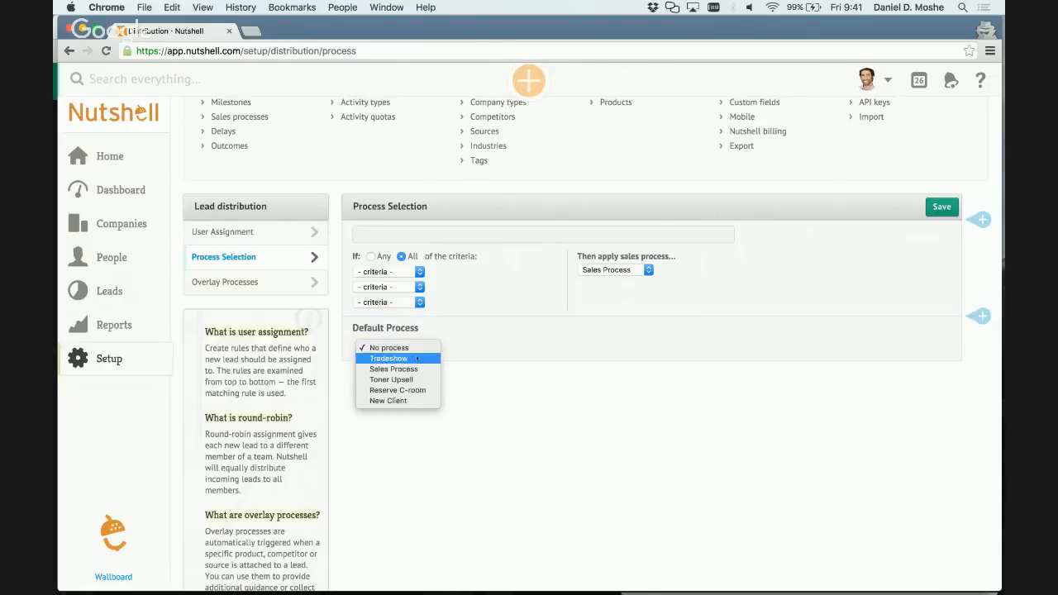
{"action": "left_click", "coordinate": [413, 401]}
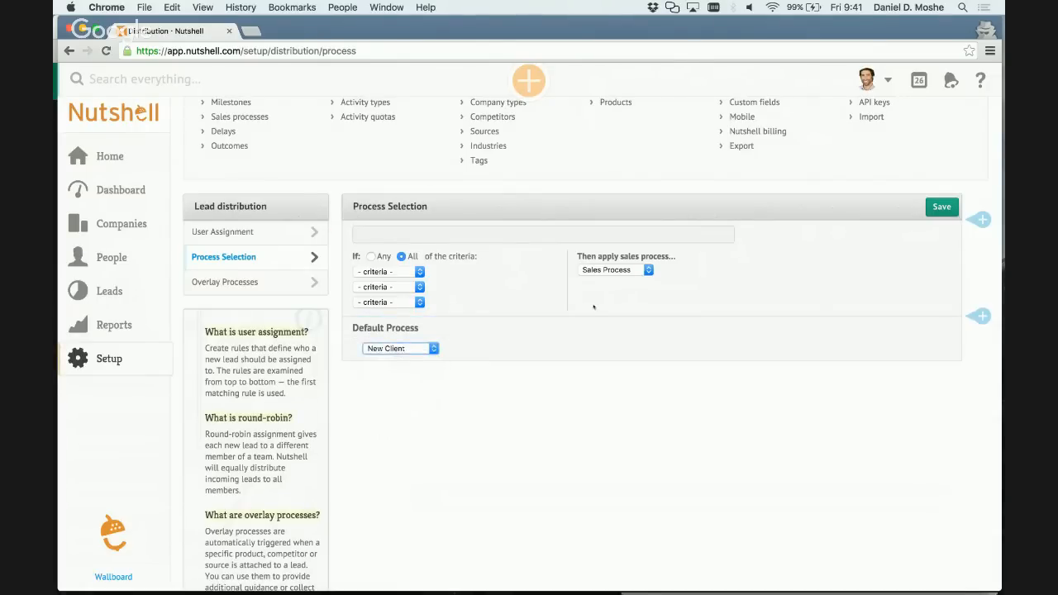
{"action": "left_click", "coordinate": [942, 207]}
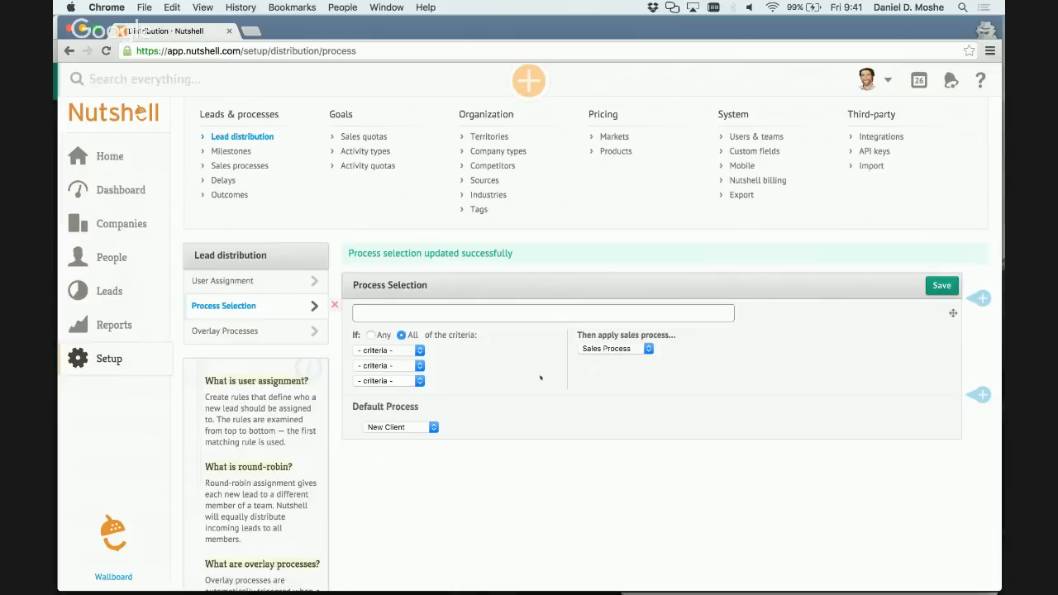
Create a new lead for the company WellCare Health Plans.
{"action": "left_click", "coordinate": [529, 80]}
{"action": "left_click", "coordinate": [527, 139]}
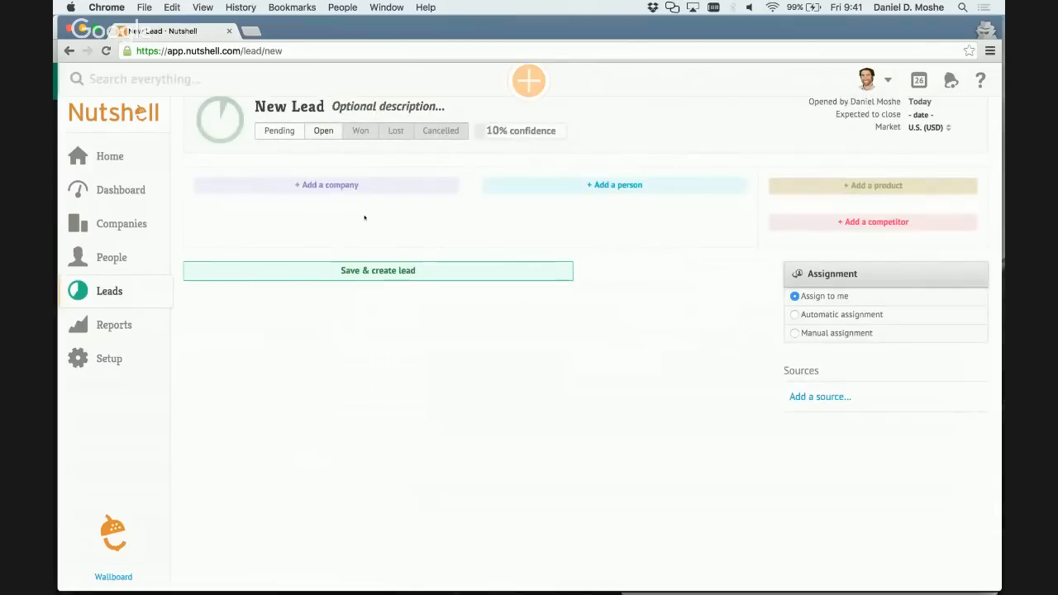
{"action": "left_click", "coordinate": [335, 188]}
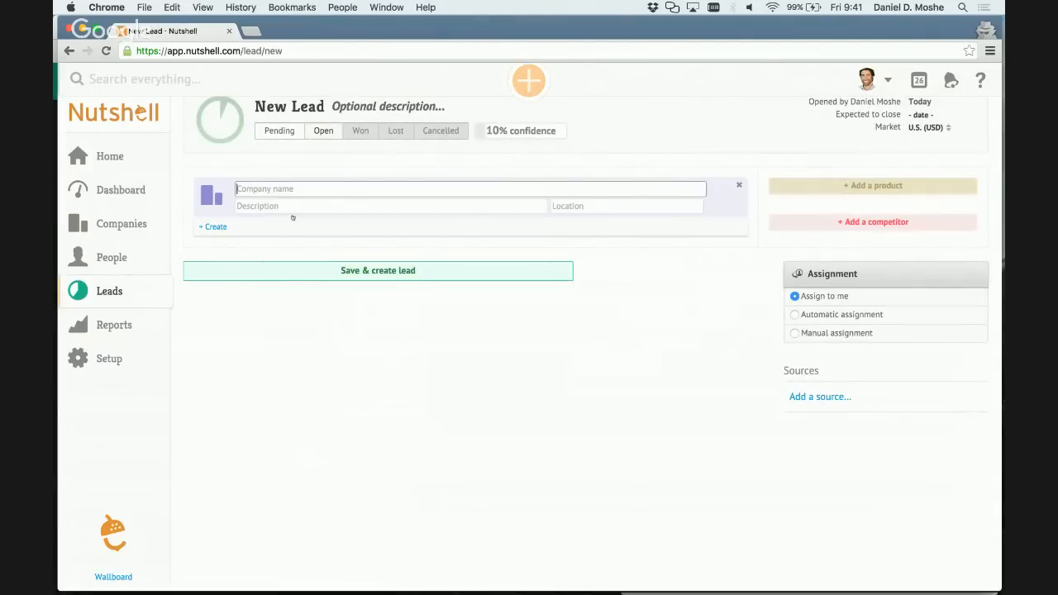
{"action": "type", "text": "Well"}
{"action": "left_click", "coordinate": [266, 242]}
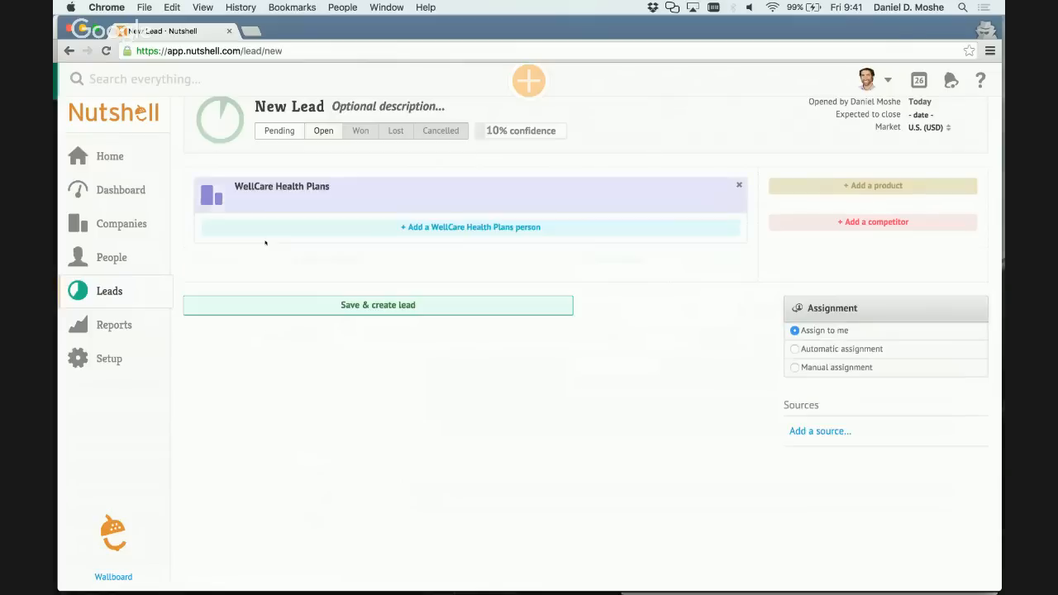
{"action": "left_click", "coordinate": [417, 308]}
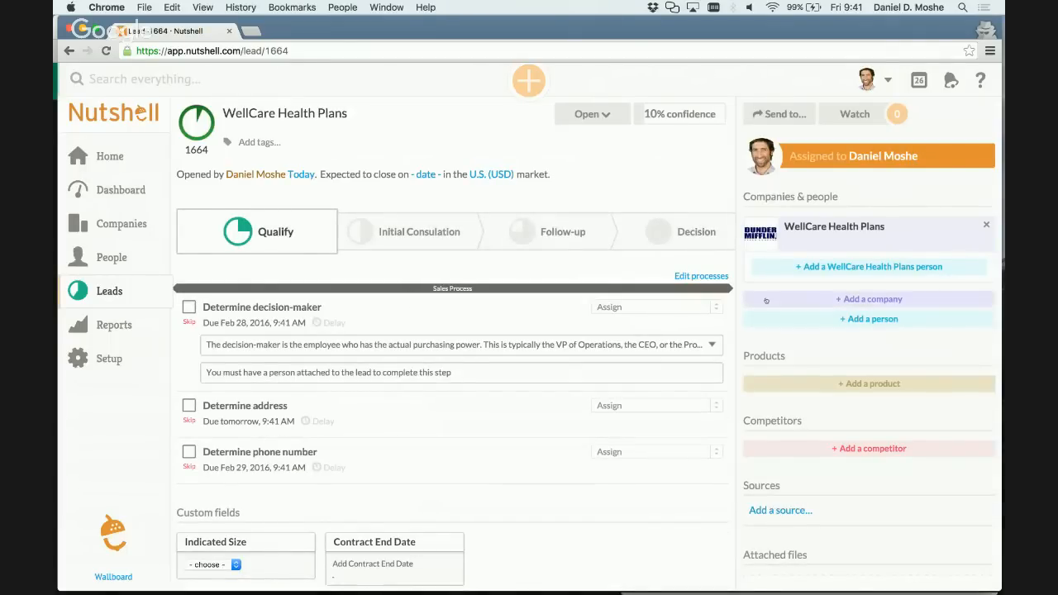
Check which processes can be added to the WellCare Health Plans lead and remove its attached Sales Process.
{"action": "left_click", "coordinate": [701, 276]}
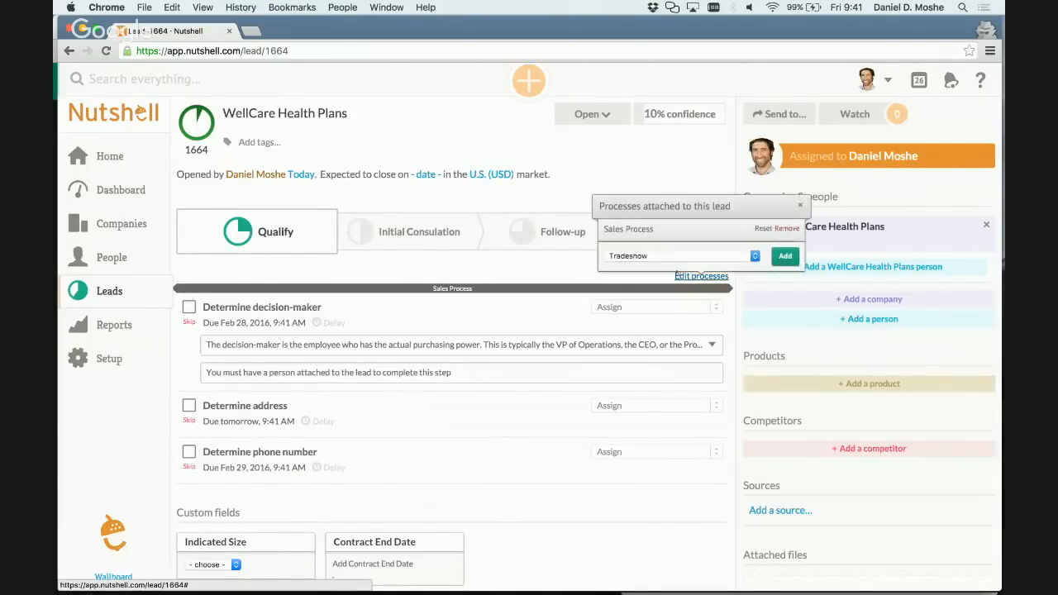
{"action": "left_click", "coordinate": [647, 257]}
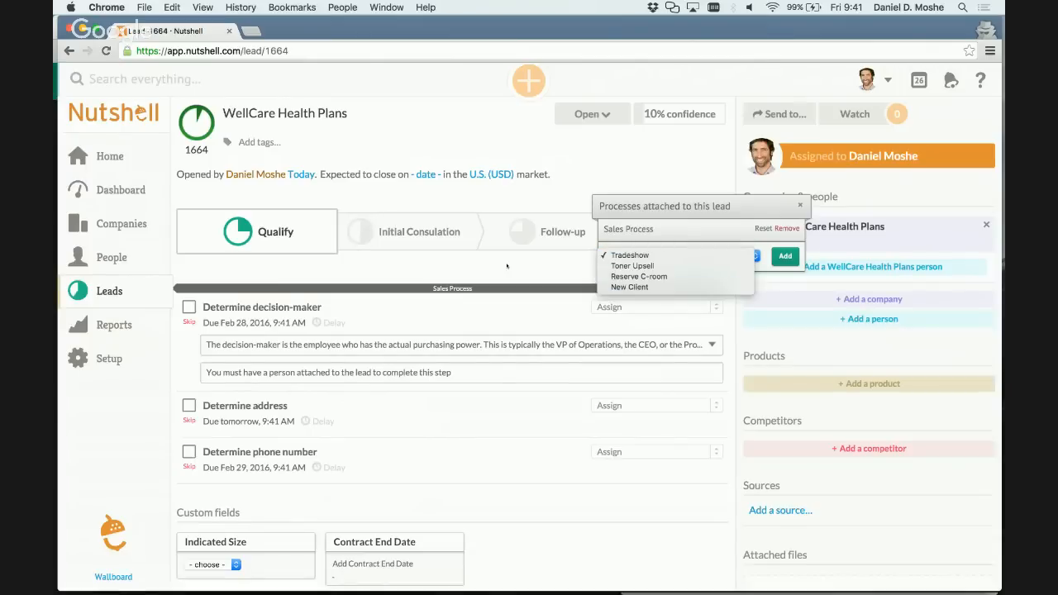
{"action": "left_click", "coordinate": [506, 274]}
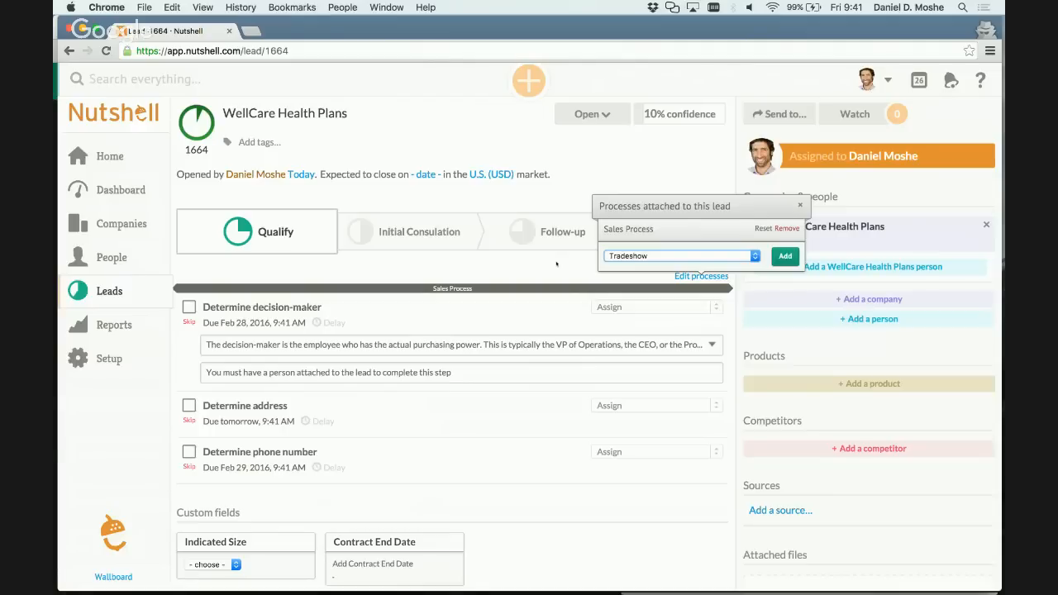
{"action": "left_click", "coordinate": [787, 229]}
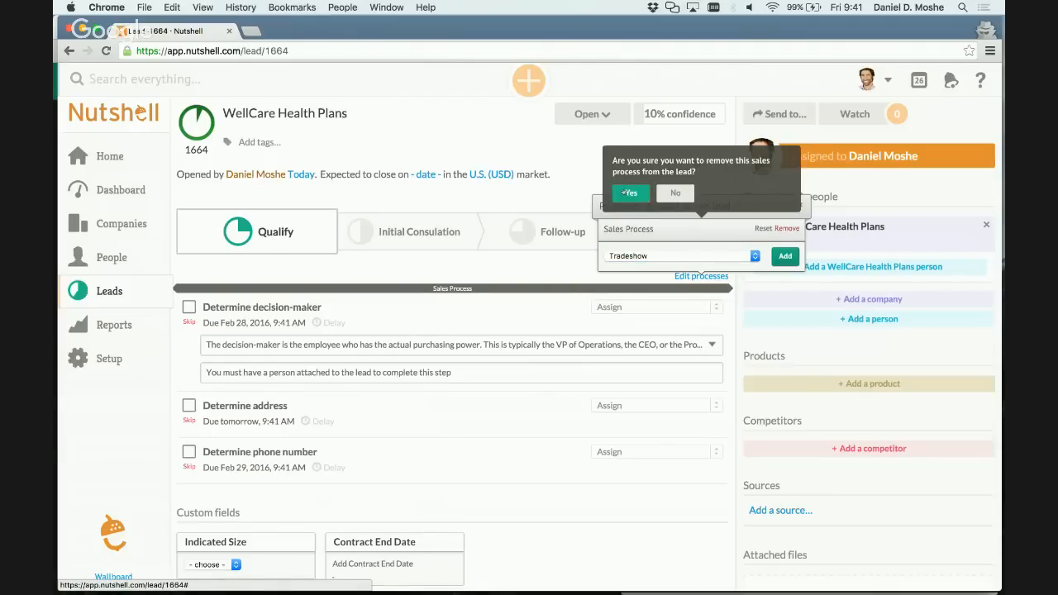
{"action": "left_click", "coordinate": [625, 192]}
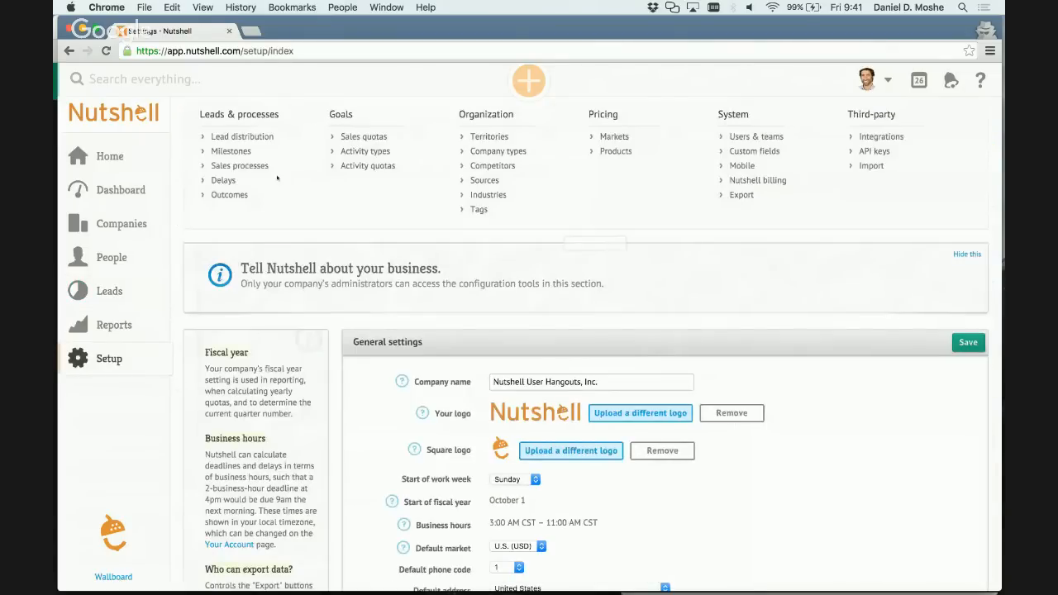
In the lead distribution's Process Selection, set the blank rule to match any criteria and apply New Client, and save.
{"action": "left_click", "coordinate": [242, 136]}
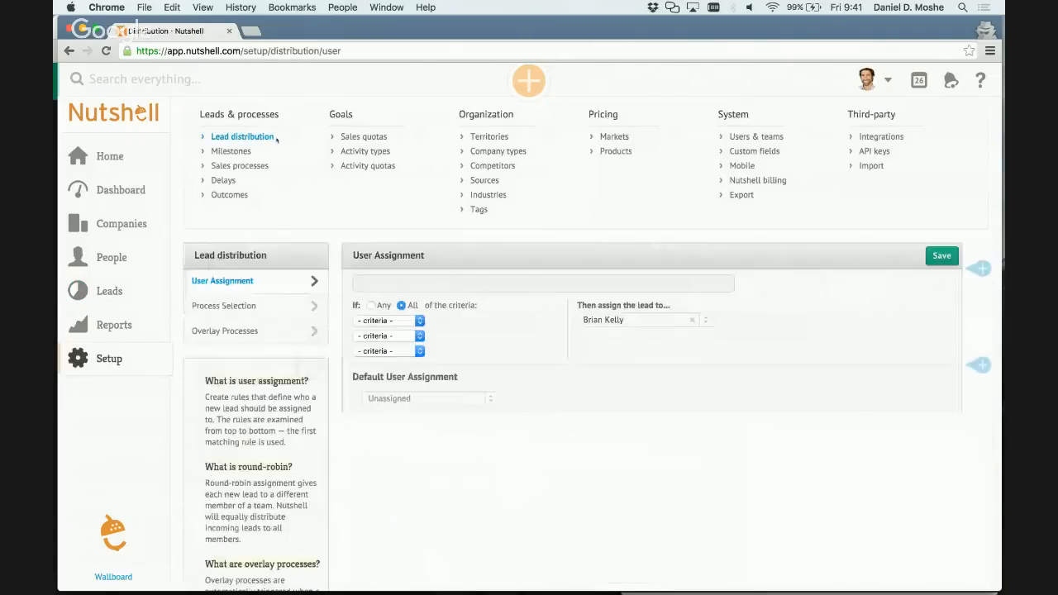
{"action": "left_click", "coordinate": [225, 306]}
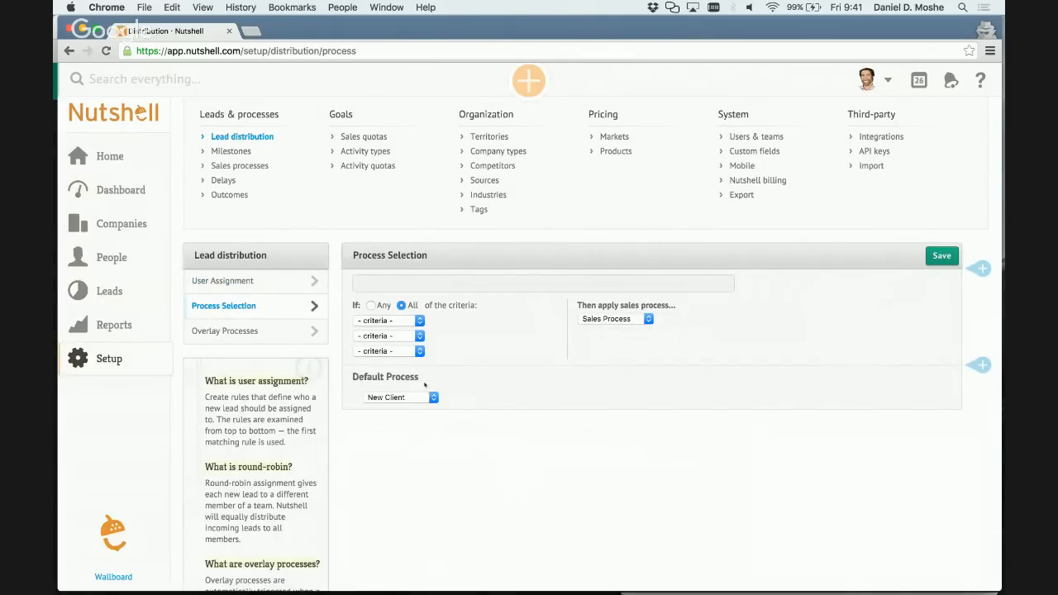
{"action": "left_click", "coordinate": [369, 305]}
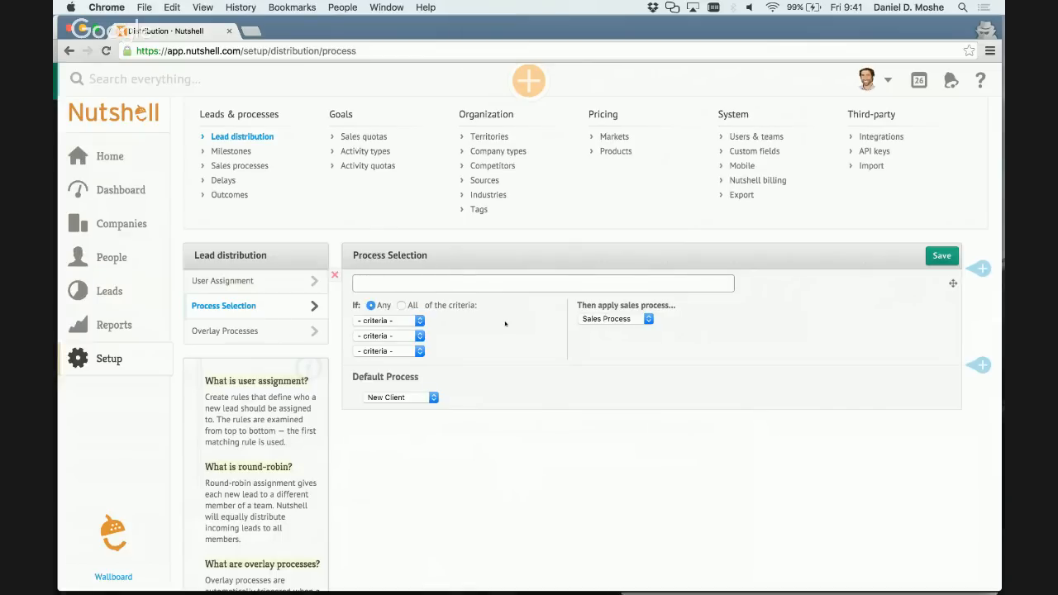
{"action": "left_click", "coordinate": [633, 319]}
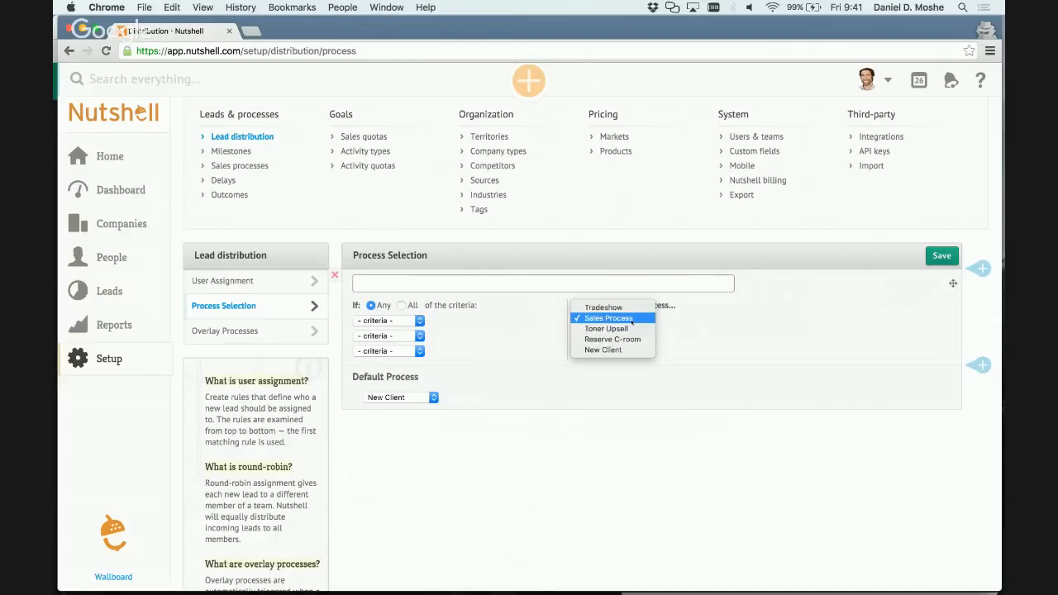
{"action": "left_click", "coordinate": [618, 350]}
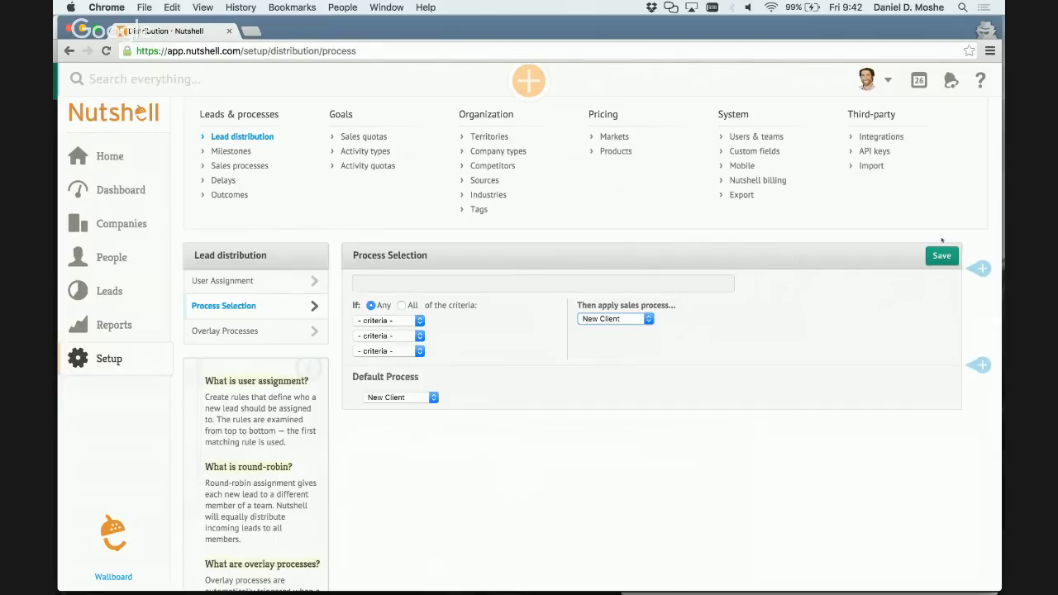
{"action": "left_click", "coordinate": [936, 257]}
{"action": "left_click", "coordinate": [936, 256]}
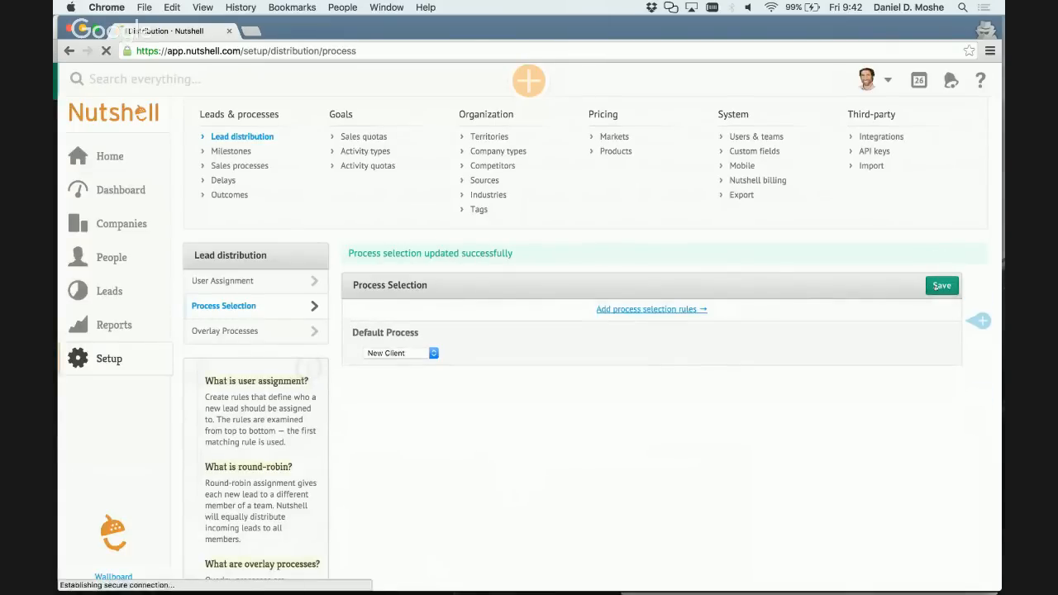
{"action": "left_click", "coordinate": [937, 286]}
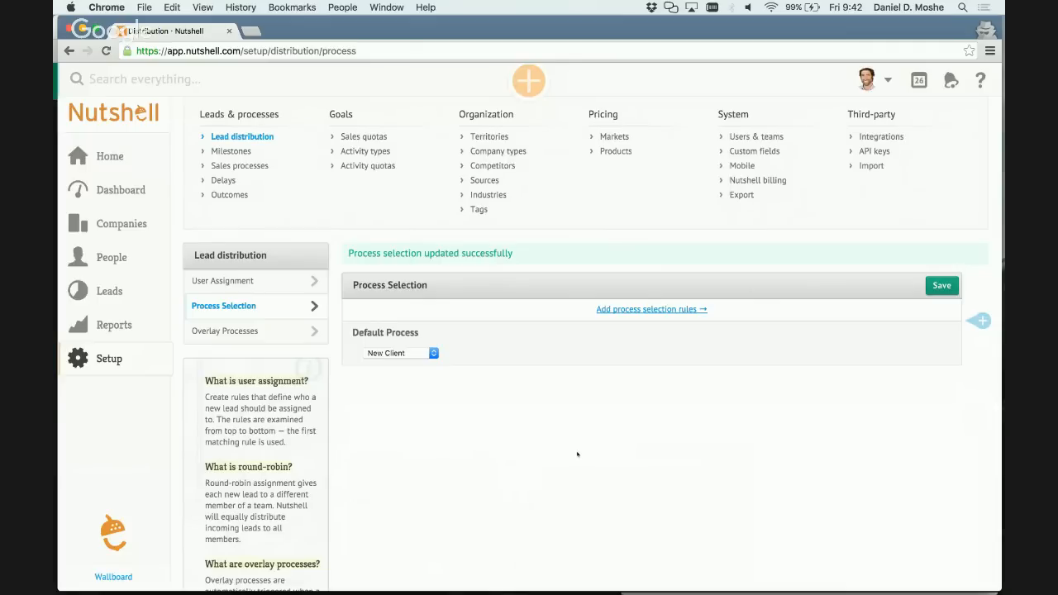
Create a new lead with the description "test" and no company.
{"action": "left_click", "coordinate": [537, 79]}
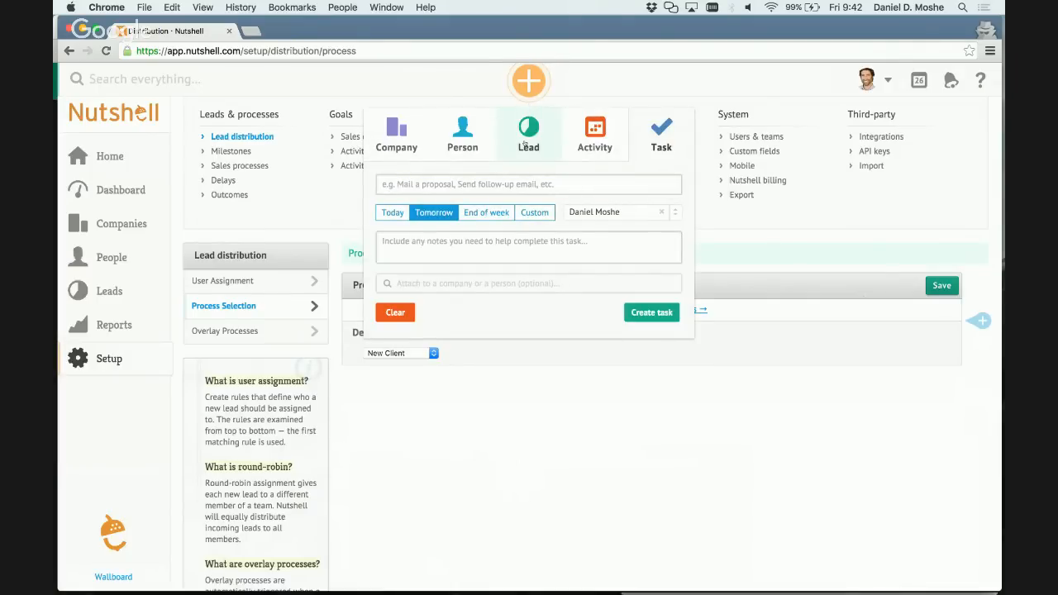
{"action": "left_click", "coordinate": [531, 141]}
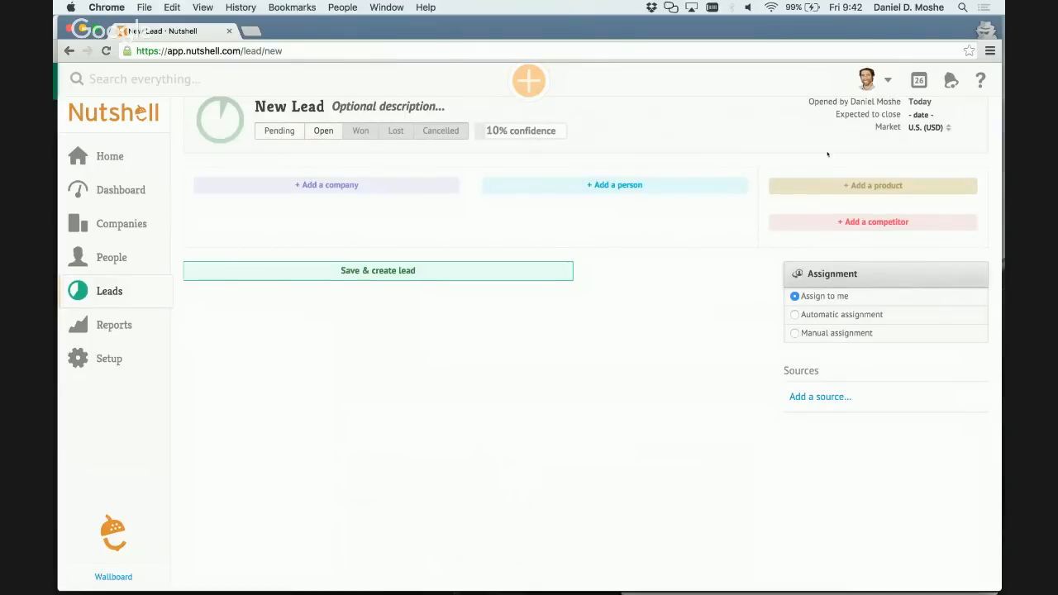
{"action": "left_click", "coordinate": [406, 105]}
{"action": "type", "text": "test"}
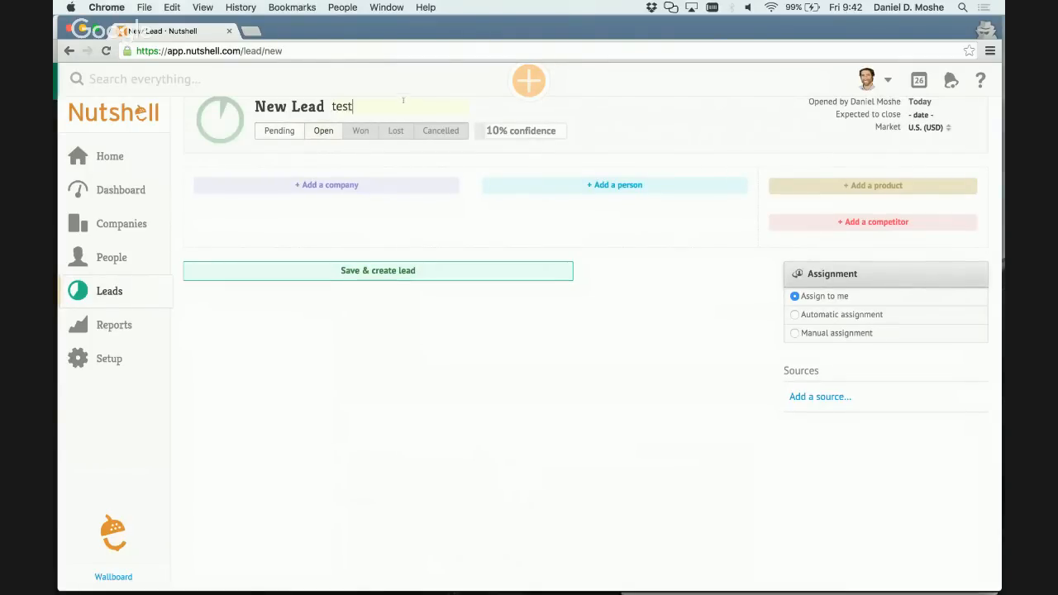
{"action": "left_click", "coordinate": [417, 273]}
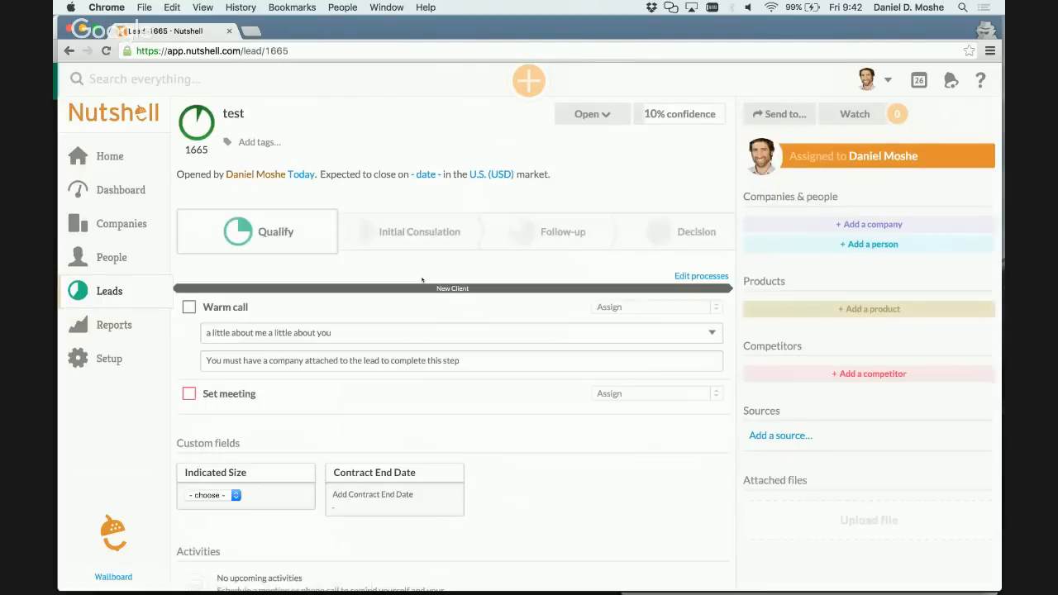
Review the test lead's steps under Initial Consulation, Follow-up and Qualify, and check its attached and available processes.
{"action": "left_click", "coordinate": [418, 235]}
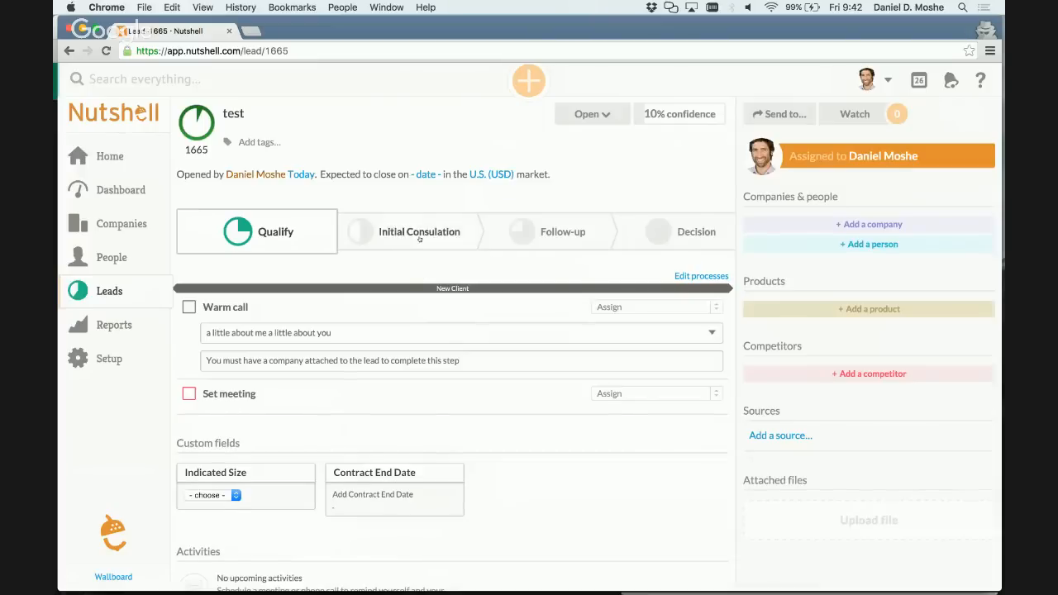
{"action": "left_click", "coordinate": [562, 233]}
{"action": "left_click", "coordinate": [269, 233]}
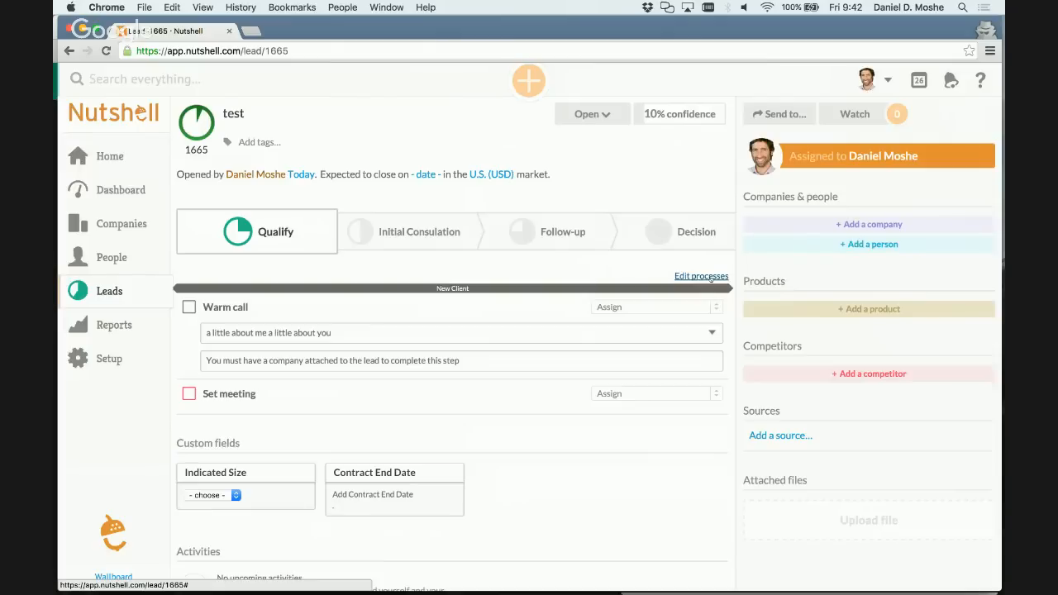
{"action": "left_click", "coordinate": [711, 277]}
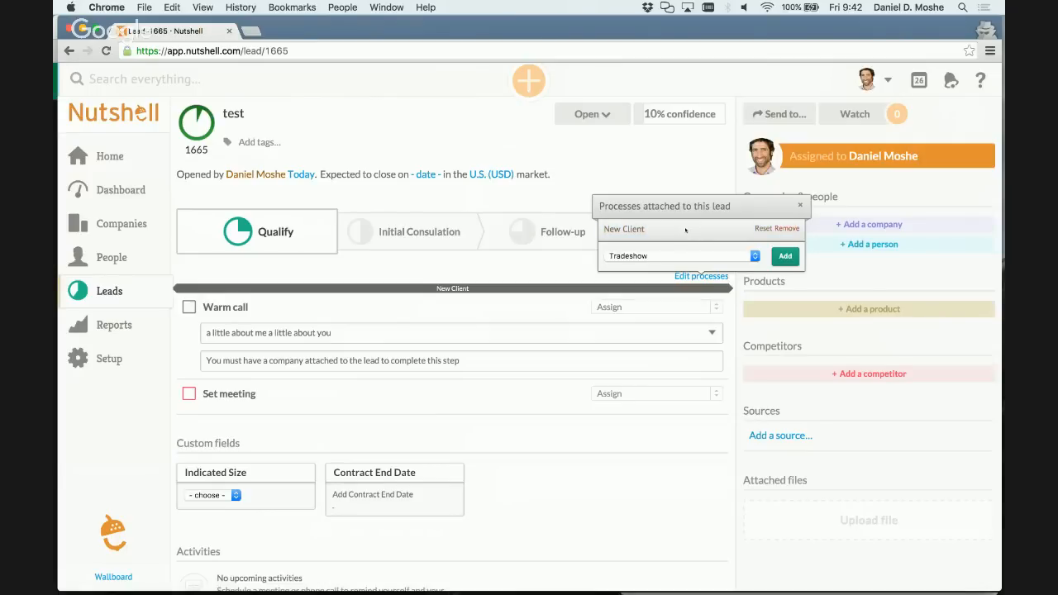
{"action": "left_click", "coordinate": [684, 254]}
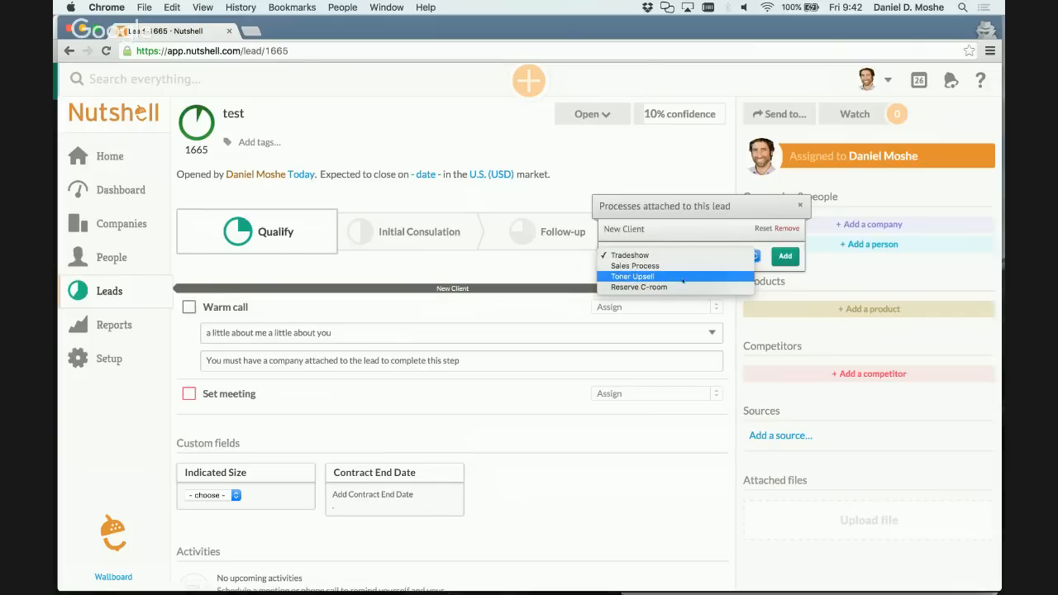
{"action": "left_click", "coordinate": [690, 234]}
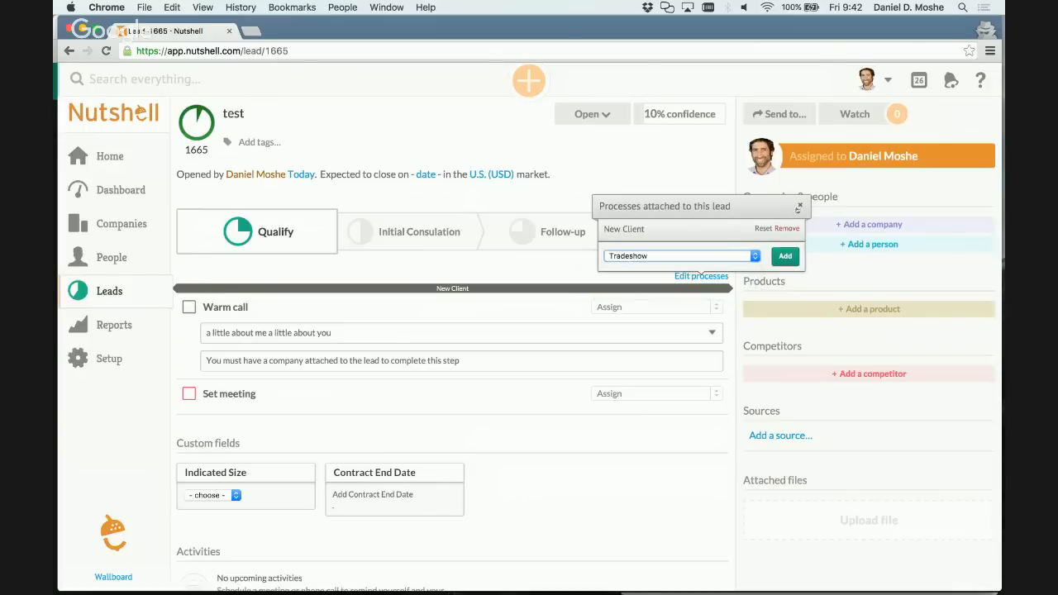
{"action": "left_click", "coordinate": [800, 207]}
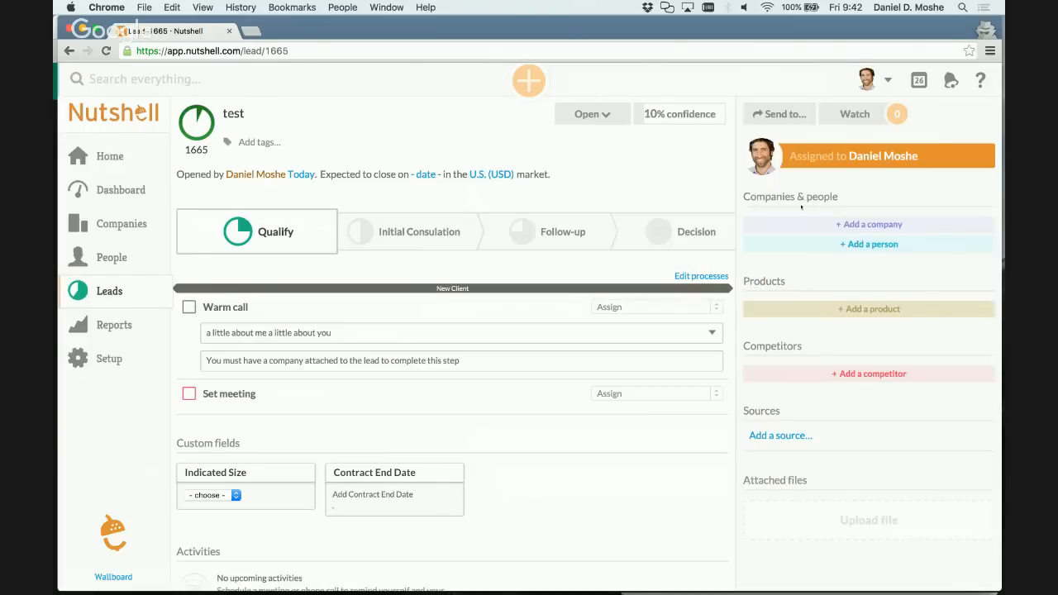
In the Tradeshow sales process, make the Schedule phone walk-through step perform an action when the step is completed.
{"action": "left_click", "coordinate": [108, 358]}
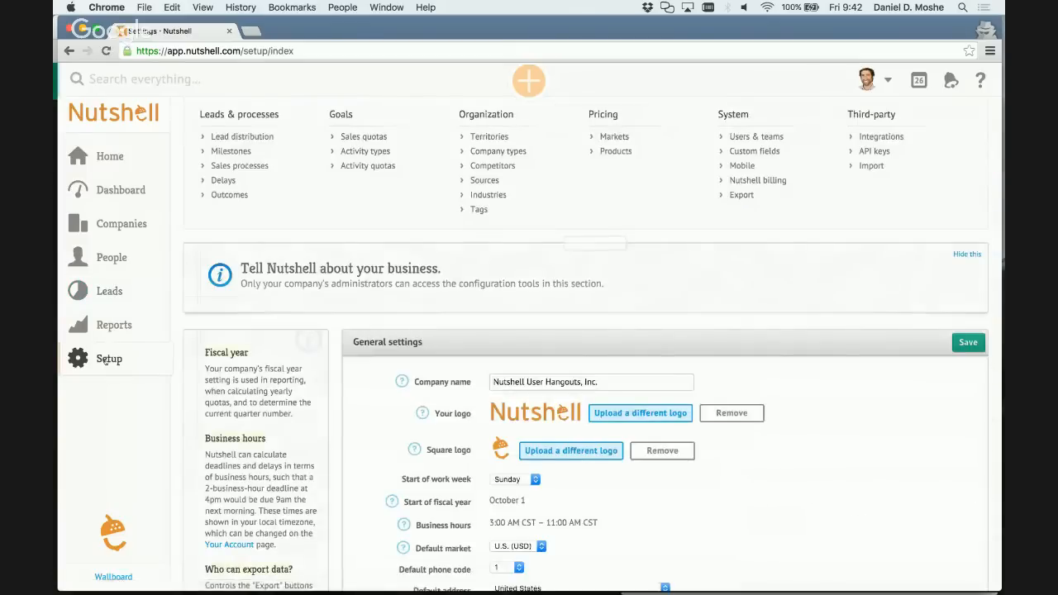
{"action": "left_click", "coordinate": [239, 166]}
{"action": "scroll", "coordinate": [387, 369], "scroll_direction": "down", "scroll_amount": 2}
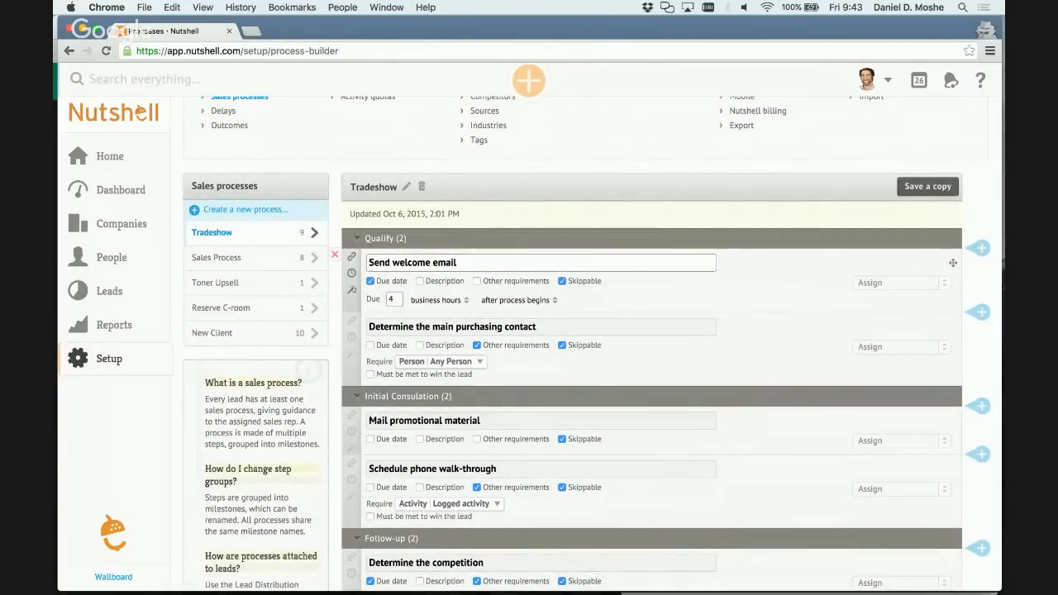
{"action": "scroll", "coordinate": [351, 281], "scroll_direction": "down", "scroll_amount": 2}
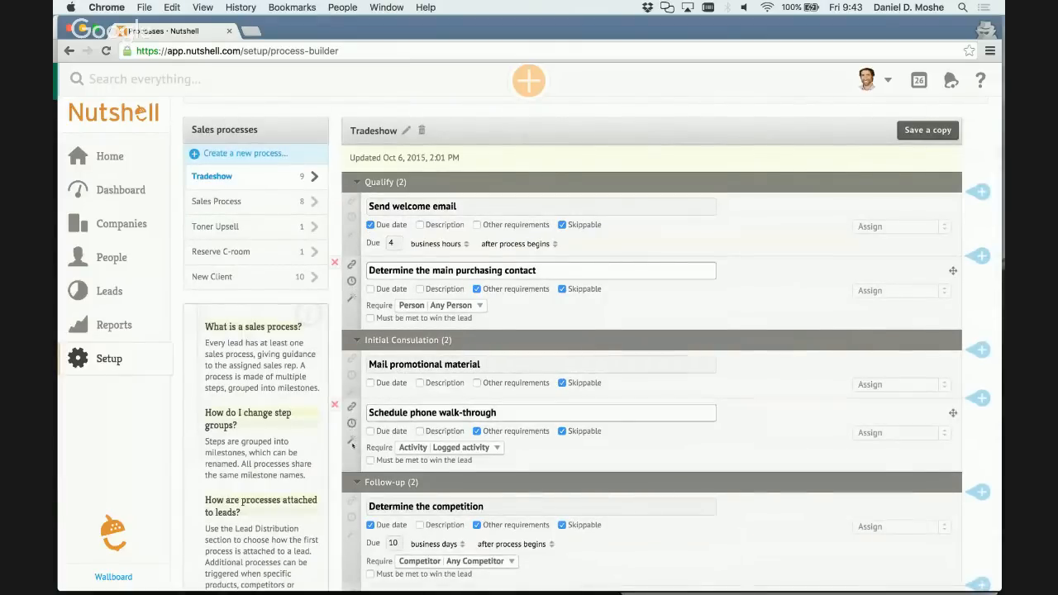
{"action": "left_click", "coordinate": [351, 444]}
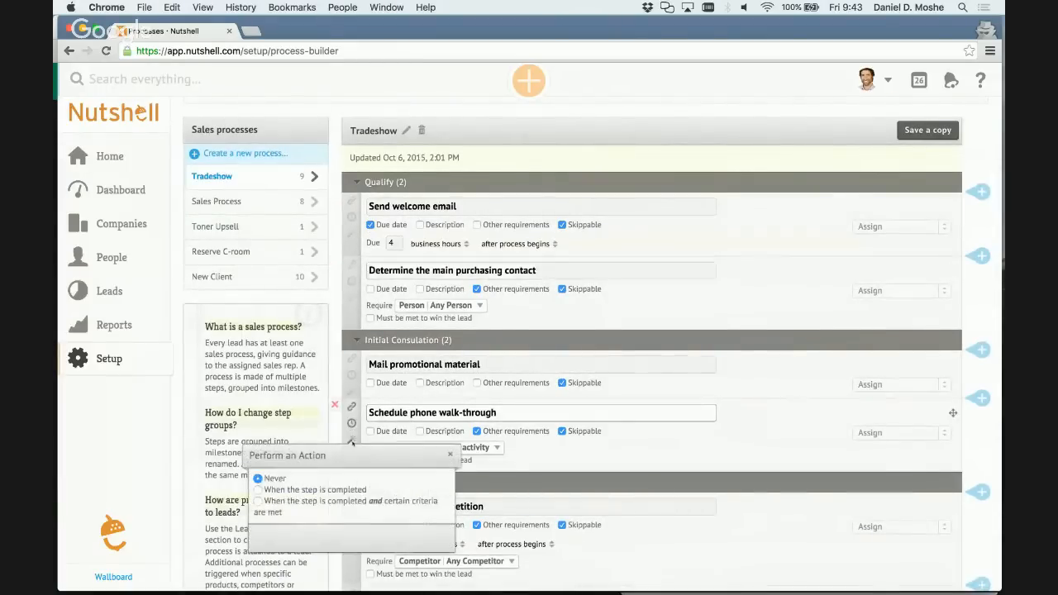
{"action": "left_click", "coordinate": [333, 490]}
{"action": "scroll", "coordinate": [332, 518], "scroll_direction": "down", "scroll_amount": 1}
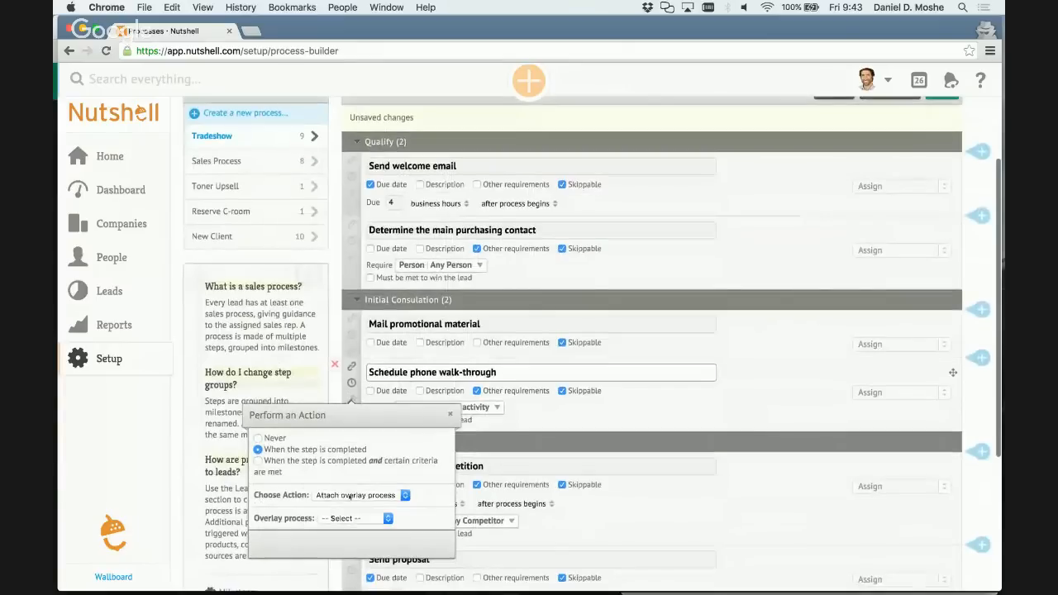
Set the action to Change lead status and examine the available lead statuses.
{"action": "left_click", "coordinate": [351, 496]}
{"action": "left_click", "coordinate": [347, 504]}
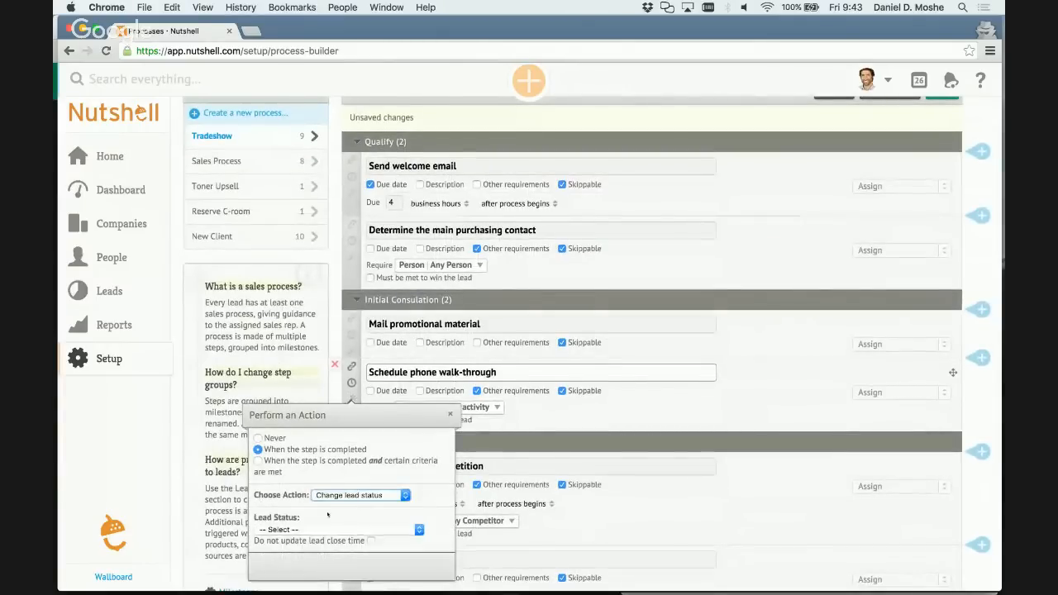
{"action": "left_click", "coordinate": [288, 530]}
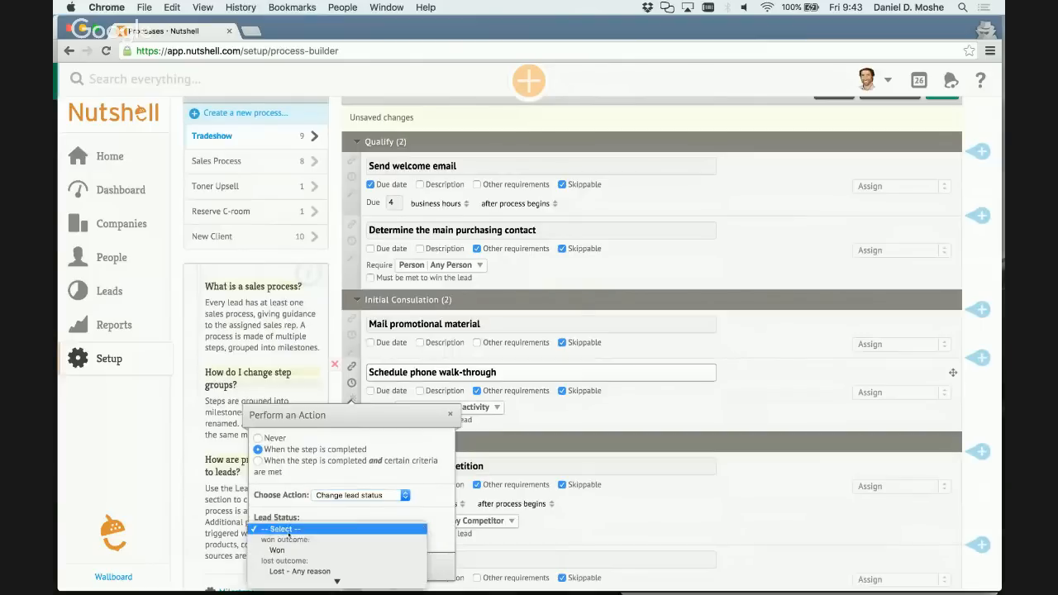
{"action": "scroll", "coordinate": [286, 455], "scroll_direction": "down", "scroll_amount": 3}
{"action": "left_click", "coordinate": [286, 439]}
Change the Schedule phone walk-through action to Set lead confidence at 40% and save the Tradeshow process.
{"action": "left_click", "coordinate": [356, 494]}
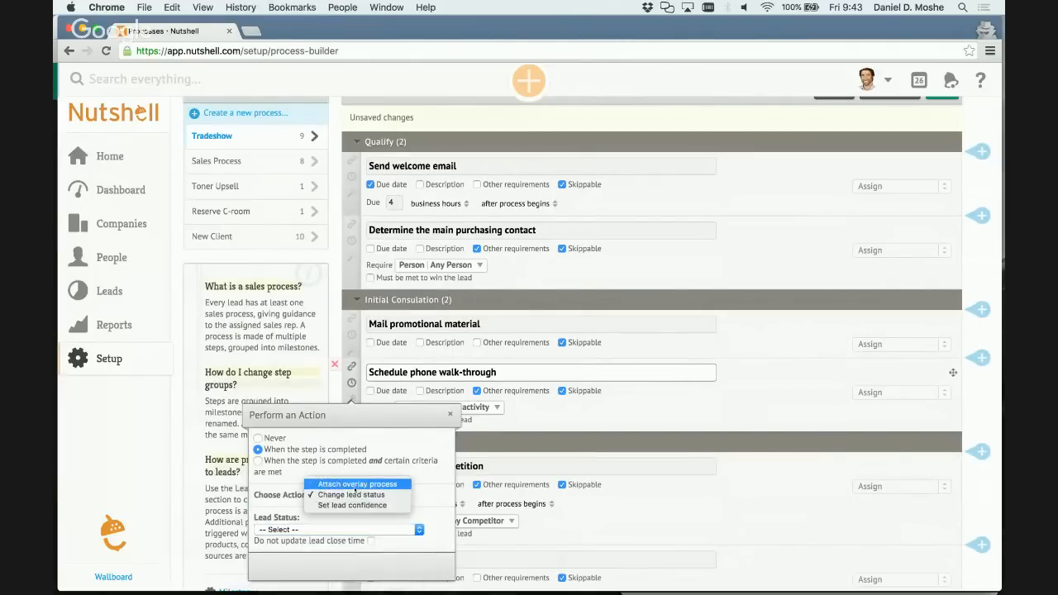
{"action": "left_click", "coordinate": [352, 505]}
{"action": "scroll", "coordinate": [292, 503], "scroll_direction": "down", "scroll_amount": 1}
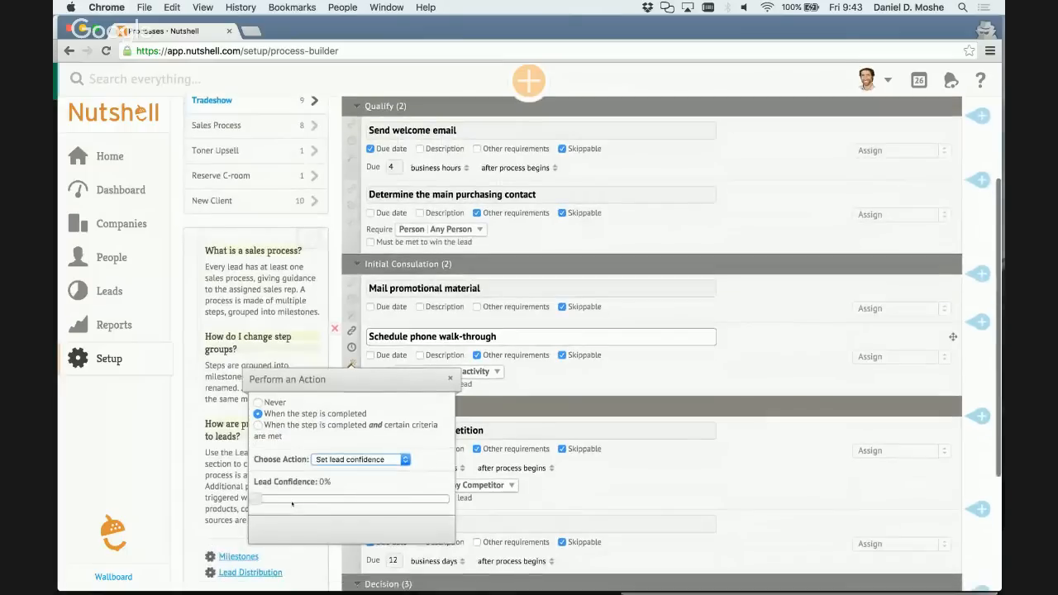
{"action": "left_click_drag", "start_coordinate": [260, 499], "coordinate": [332, 500]}
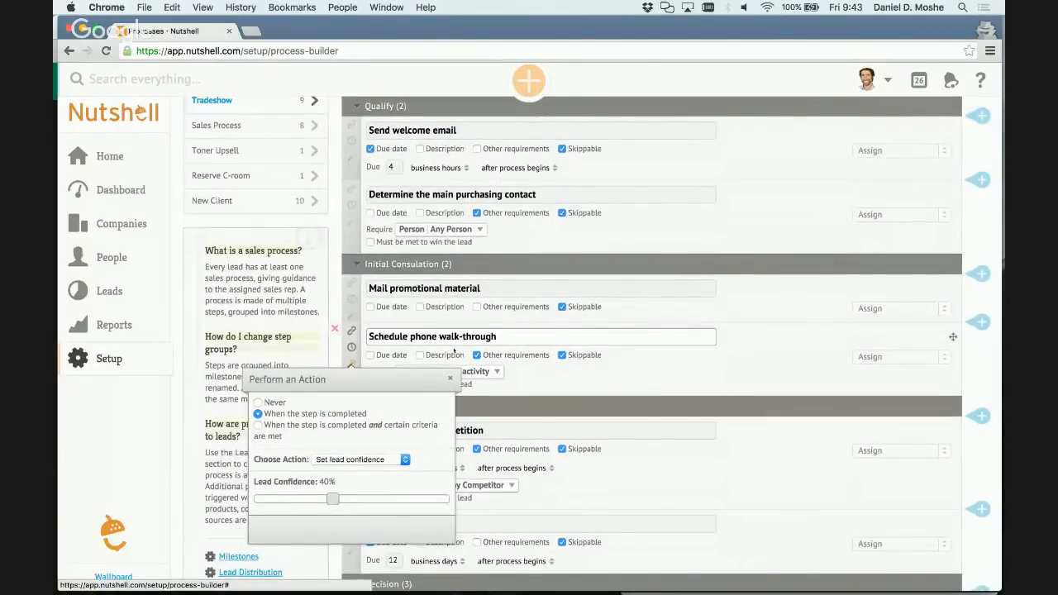
{"action": "left_click", "coordinate": [449, 379]}
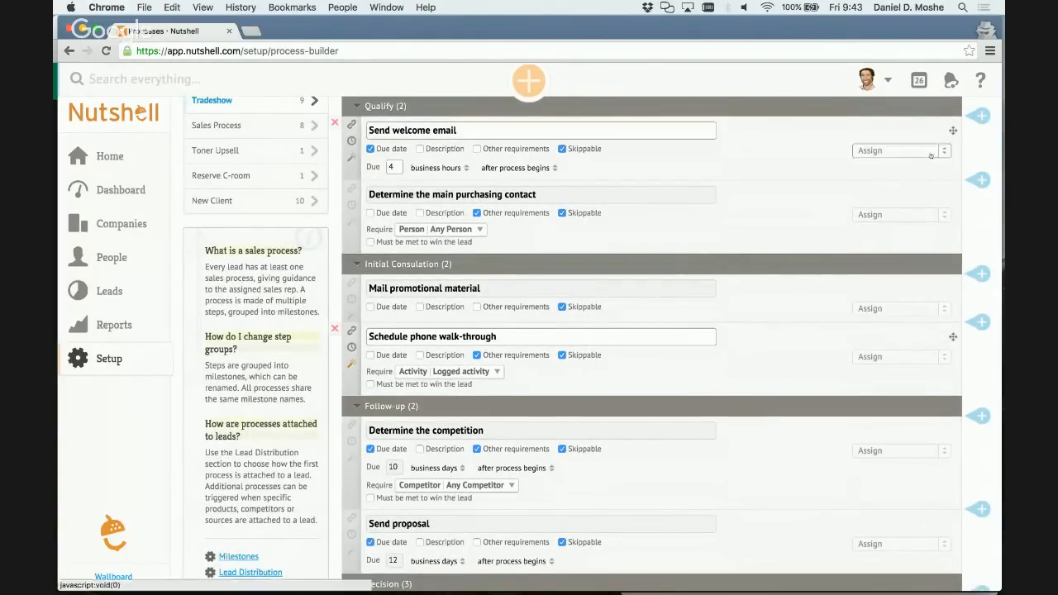
{"action": "scroll", "coordinate": [931, 156], "scroll_direction": "up", "scroll_amount": 5}
{"action": "left_click", "coordinate": [942, 256]}
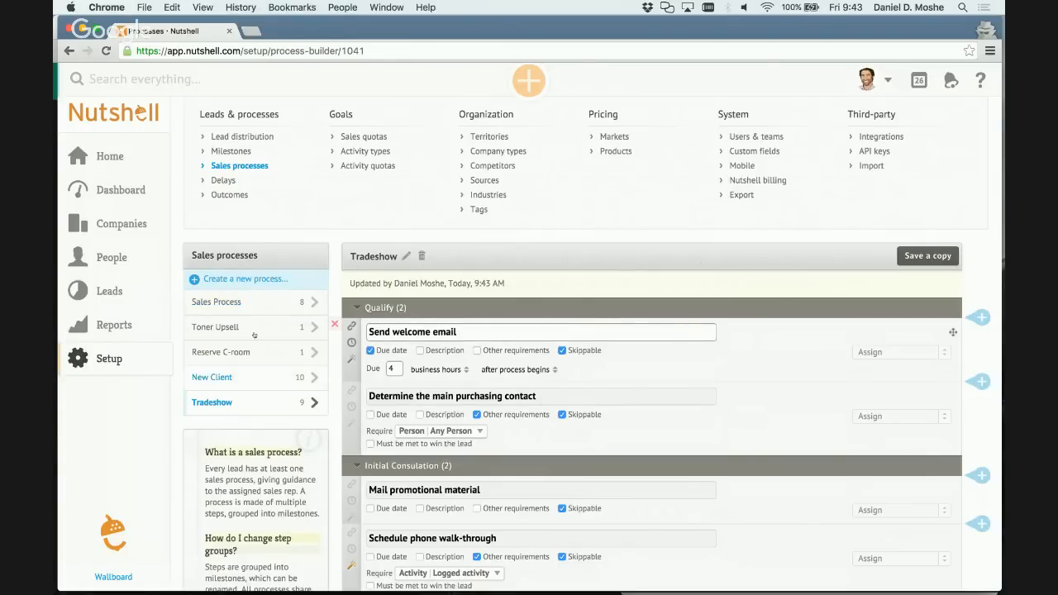
Review the activities and the Steps & tasks list on the dashboard, and check the company feed on the home page.
{"action": "left_click", "coordinate": [124, 189]}
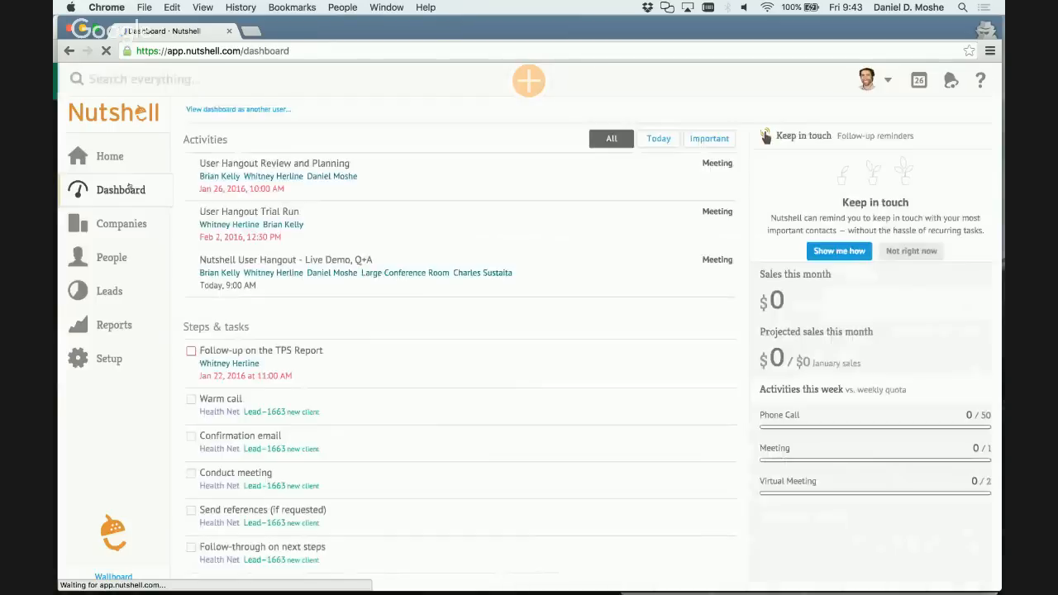
{"action": "scroll", "coordinate": [441, 371], "scroll_direction": "down", "scroll_amount": 2}
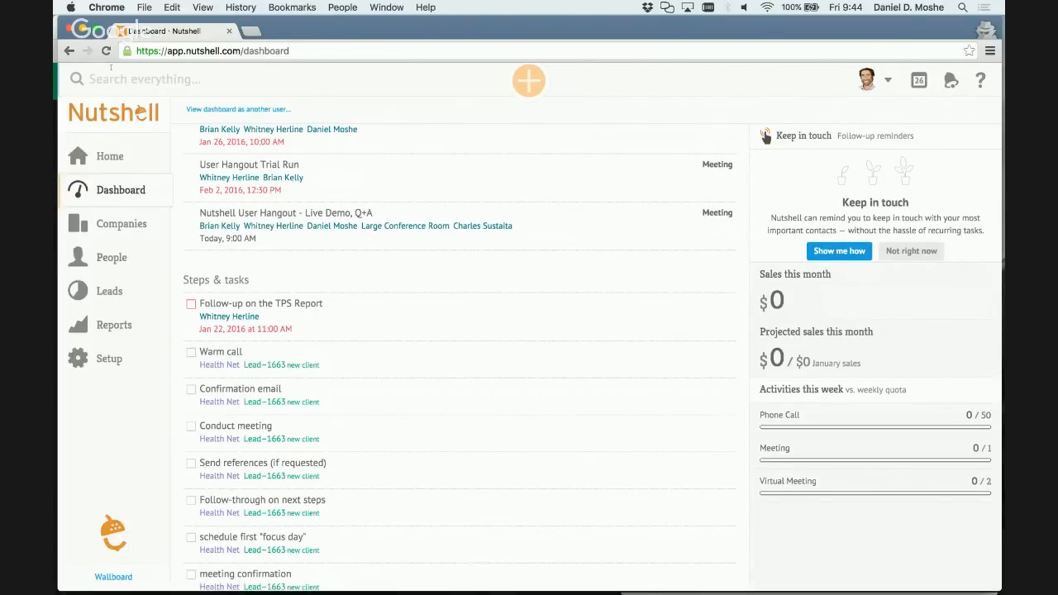
{"action": "left_click", "coordinate": [122, 164]}
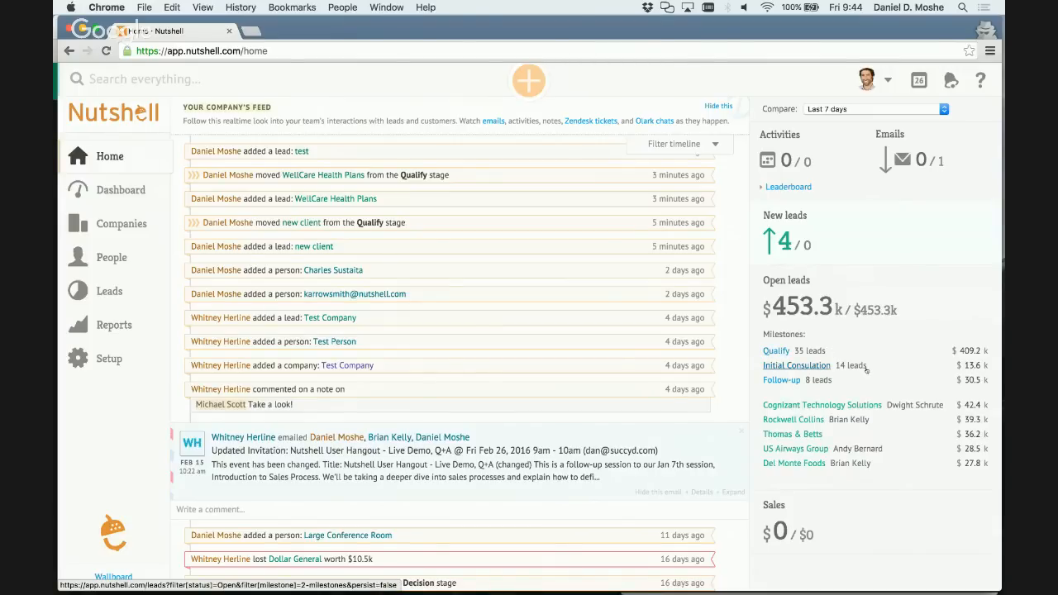
Look through the open leads in the Qualify milestone and return to the home page.
{"action": "left_click", "coordinate": [783, 349]}
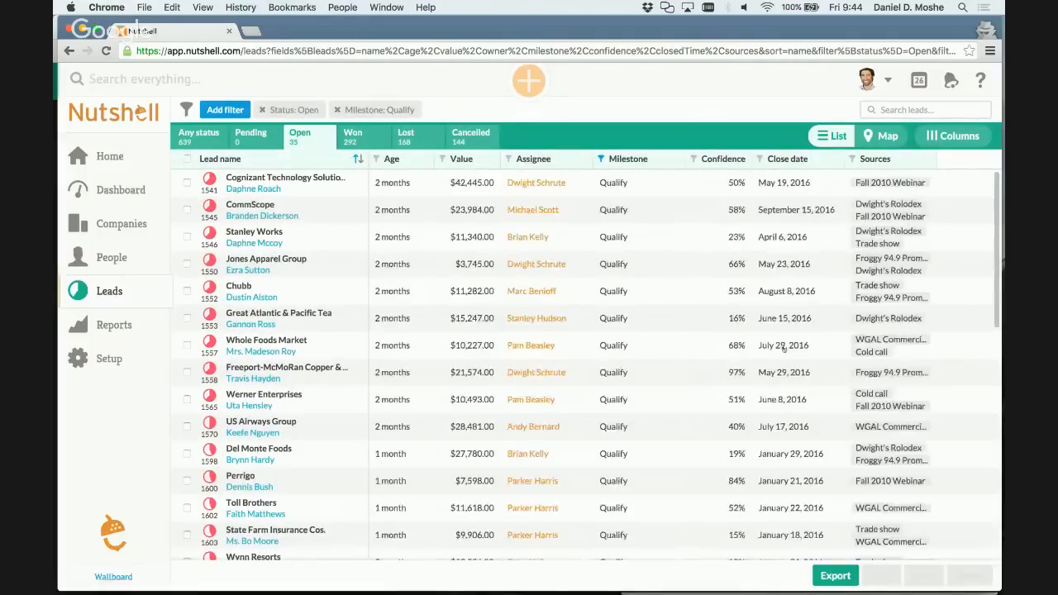
{"action": "scroll", "coordinate": [542, 428], "scroll_direction": "down", "scroll_amount": 5}
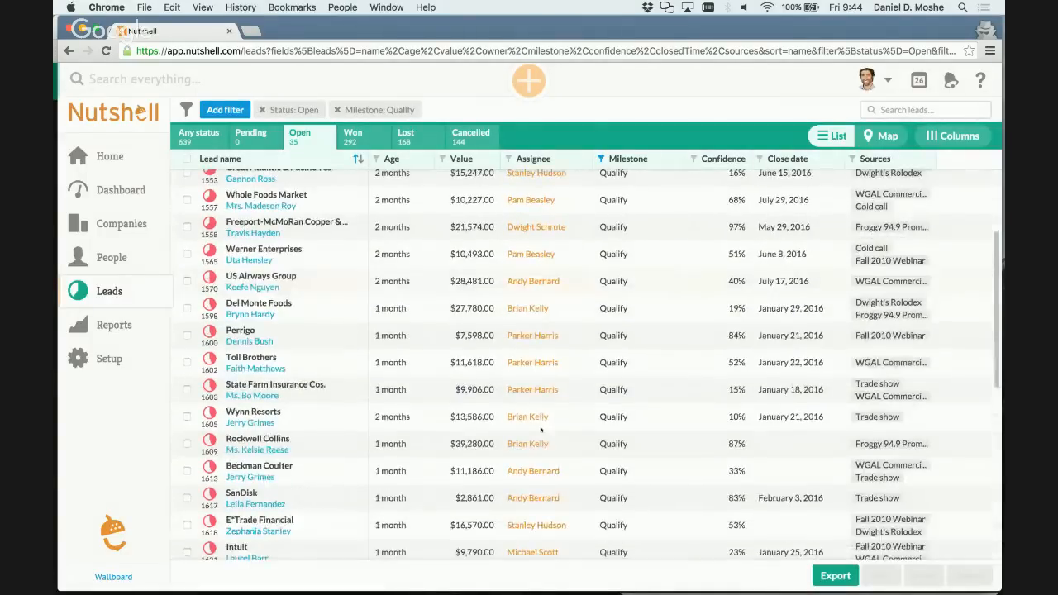
{"action": "scroll", "coordinate": [542, 430], "scroll_direction": "down", "scroll_amount": 5}
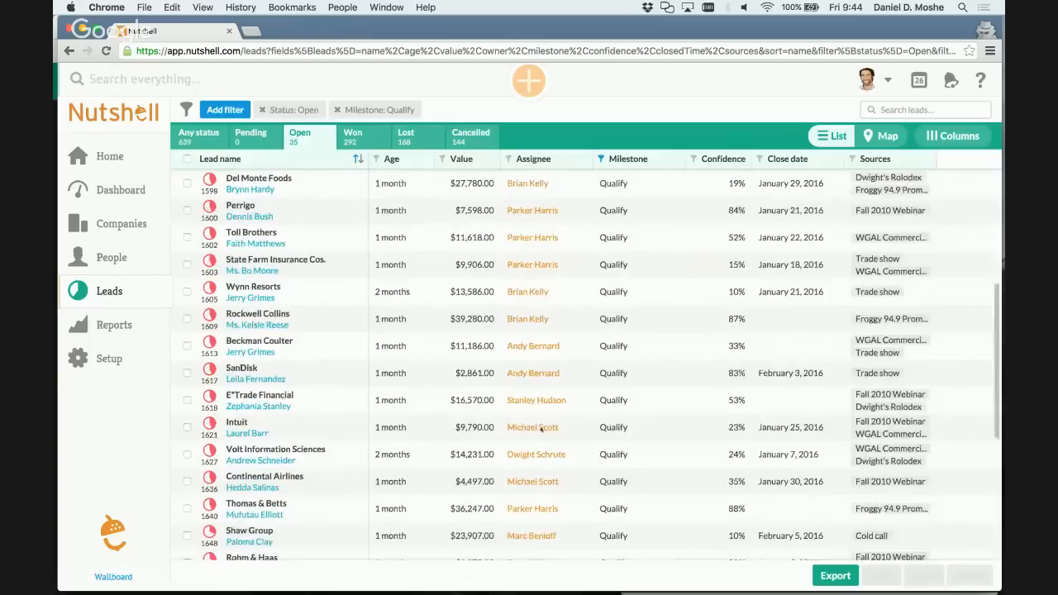
{"action": "scroll", "coordinate": [542, 429], "scroll_direction": "up", "scroll_amount": 5}
{"action": "left_click", "coordinate": [141, 110]}
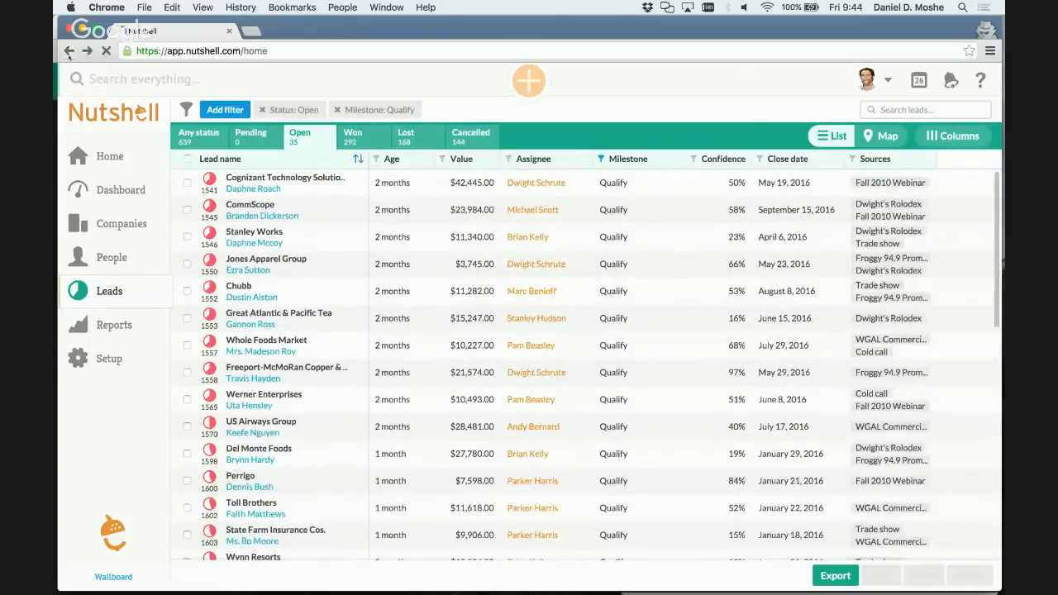